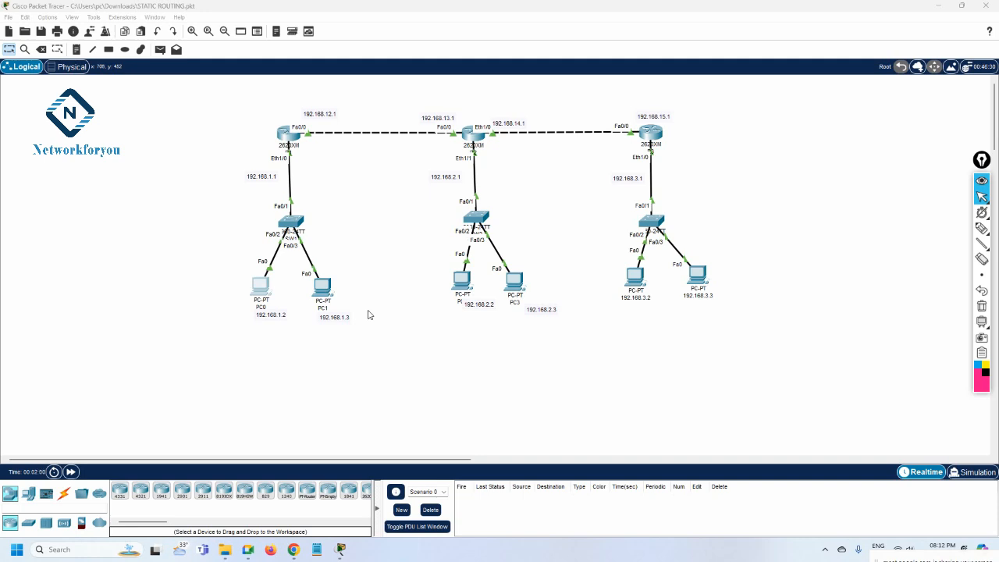
# Open PC0's Command Prompt, widen its window and move it down so the upper topology is uncovered.
pyautogui.click(258, 286)
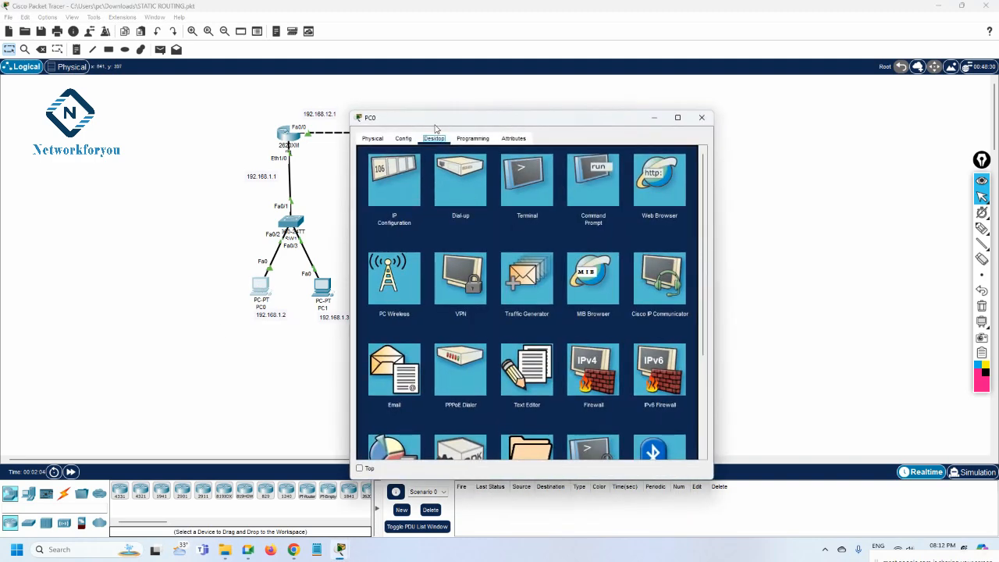
pyautogui.moveTo(436, 119); pyautogui.dragTo(644, 147)
pyautogui.click(780, 219)
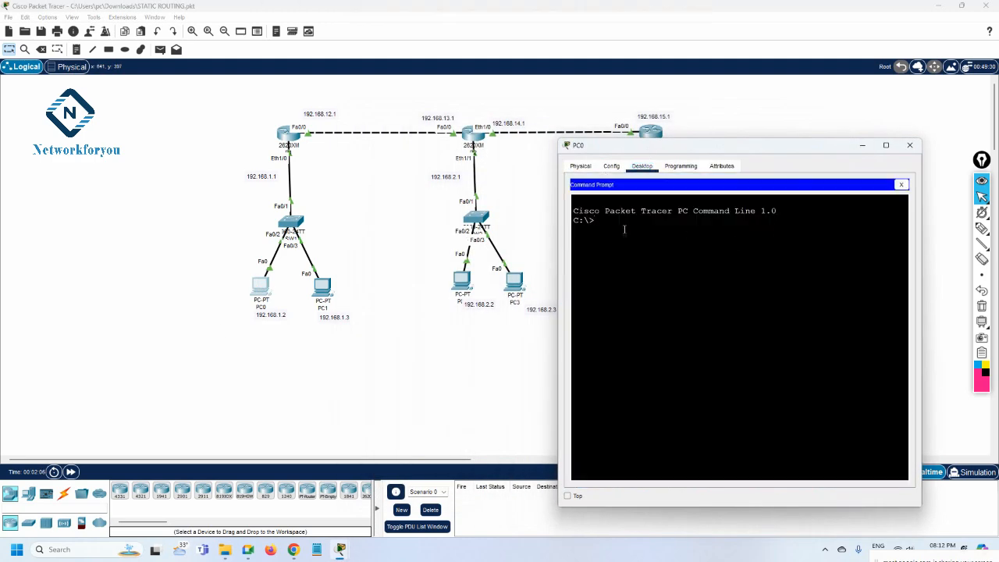
pyautogui.moveTo(559, 224); pyautogui.dragTo(459, 225)
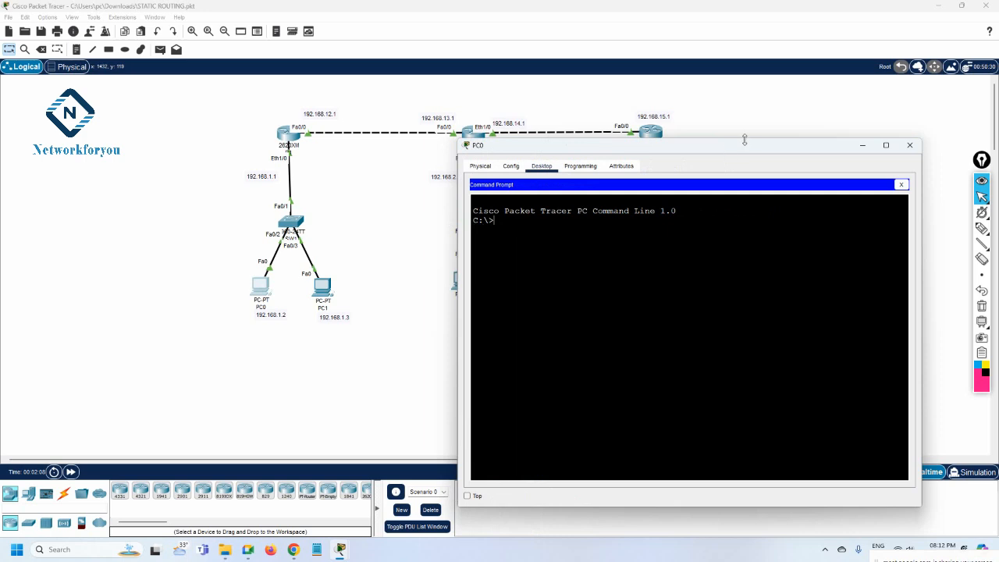
pyautogui.moveTo(784, 146); pyautogui.dragTo(801, 262)
pyautogui.scroll(-1, 930, 320)
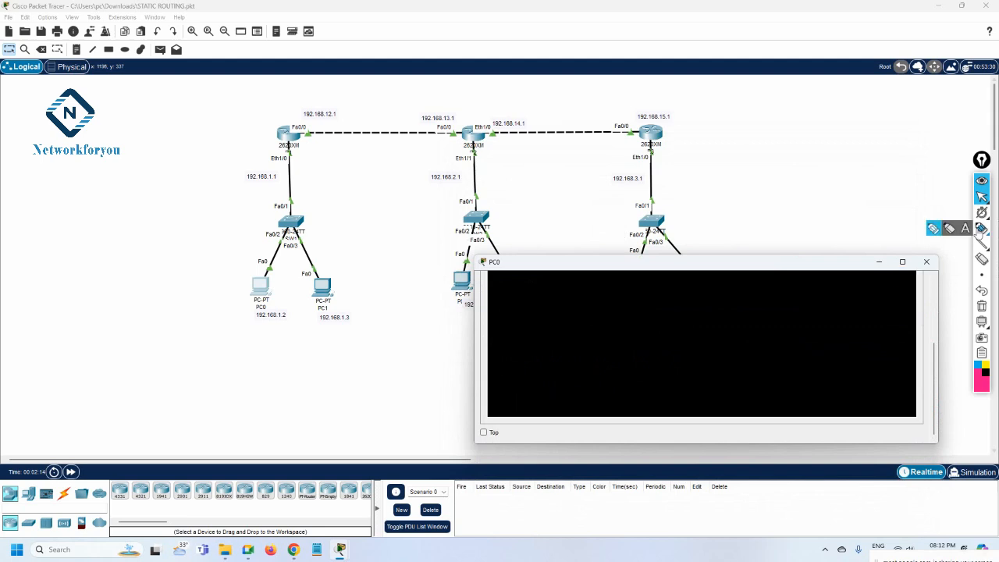
# Circle the 192.168.1.x network with the annotation pen and move PC0's window clear of the PCs.
pyautogui.click(981, 228)
pyautogui.moveTo(309, 154)
pyautogui.mouseDown()
pyautogui.moveTo(250, 164)
pyautogui.moveTo(261, 357)
pyautogui.moveTo(383, 263)
pyautogui.moveTo(314, 164)
pyautogui.moveTo(295, 162)
pyautogui.mouseUp()
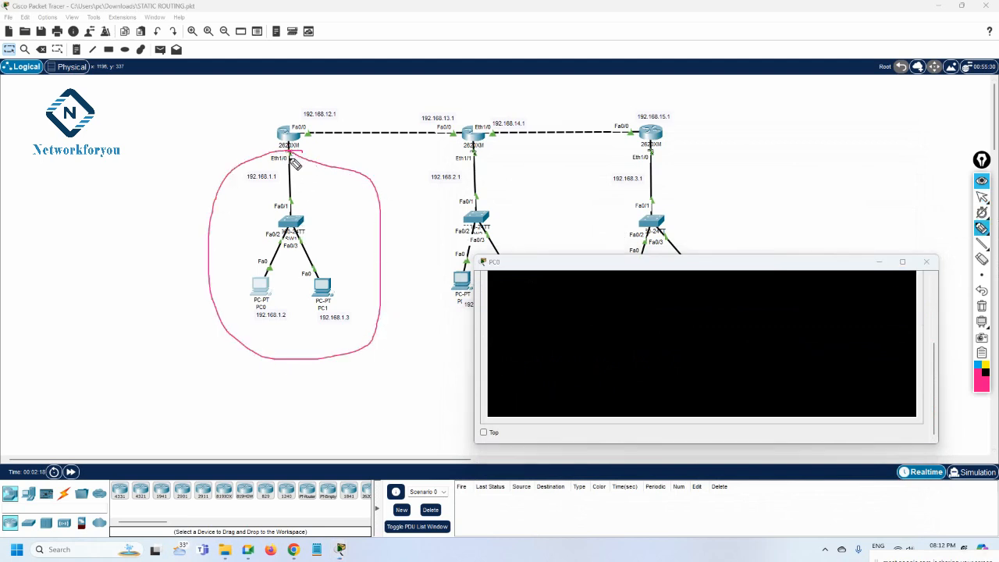
pyautogui.click(981, 196)
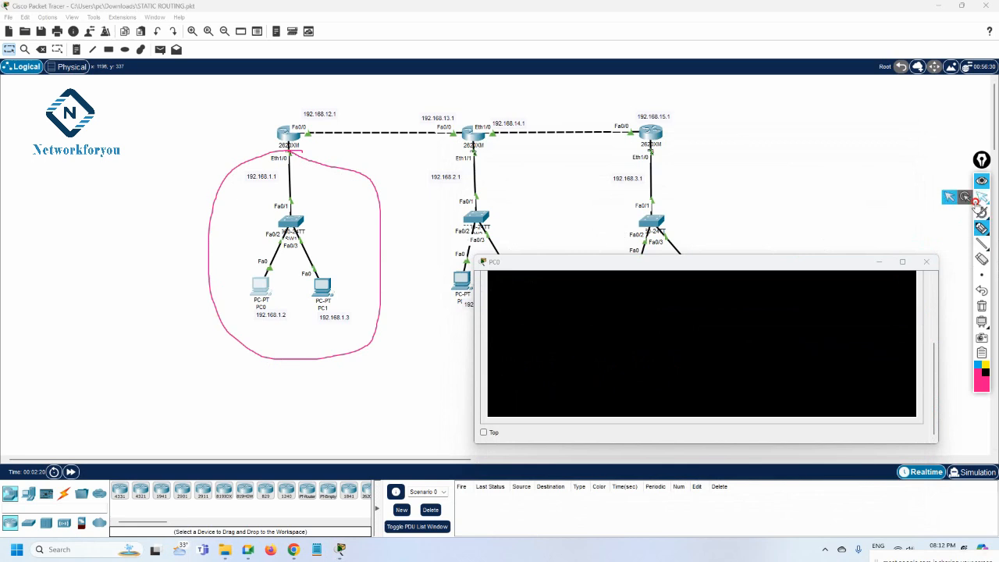
pyautogui.moveTo(804, 257); pyautogui.dragTo(822, 320)
# Trace the route from PC0 across both routers to PC3 with the annotation pen, and clear all annotations.
pyautogui.click(982, 228)
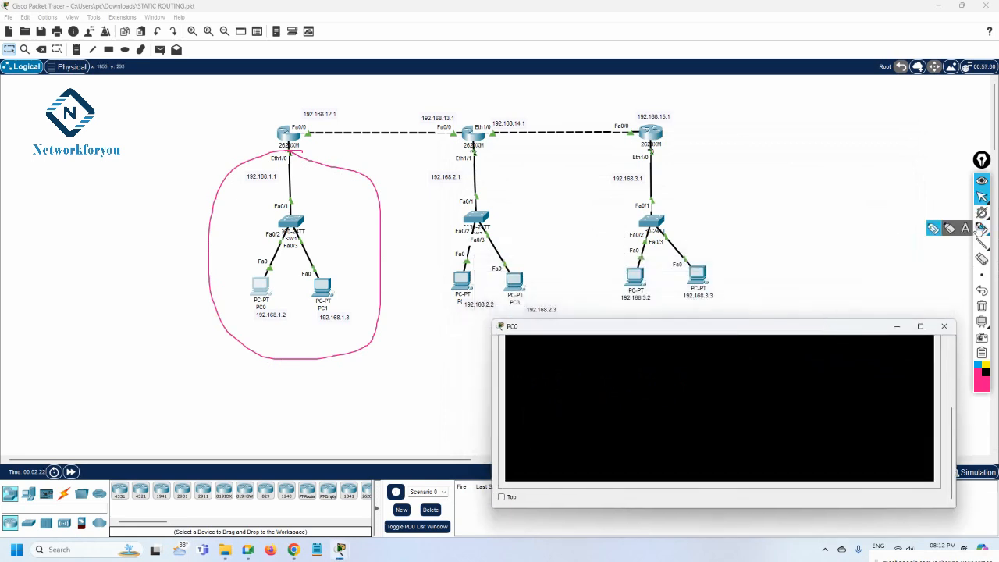
pyautogui.moveTo(265, 290)
pyautogui.mouseDown()
pyautogui.moveTo(295, 224)
pyautogui.moveTo(301, 156)
pyautogui.moveTo(347, 134)
pyautogui.moveTo(463, 134)
pyautogui.moveTo(490, 185)
pyautogui.moveTo(516, 285)
pyautogui.mouseUp()
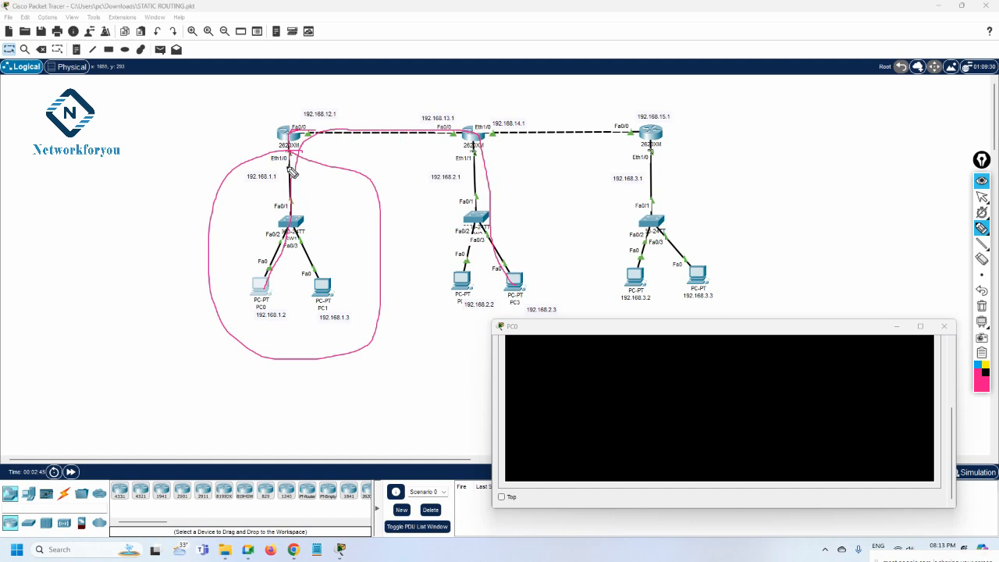
pyautogui.moveTo(291, 171)
pyautogui.mouseDown()
pyautogui.moveTo(289, 139)
pyautogui.moveTo(312, 128)
pyautogui.mouseUp()
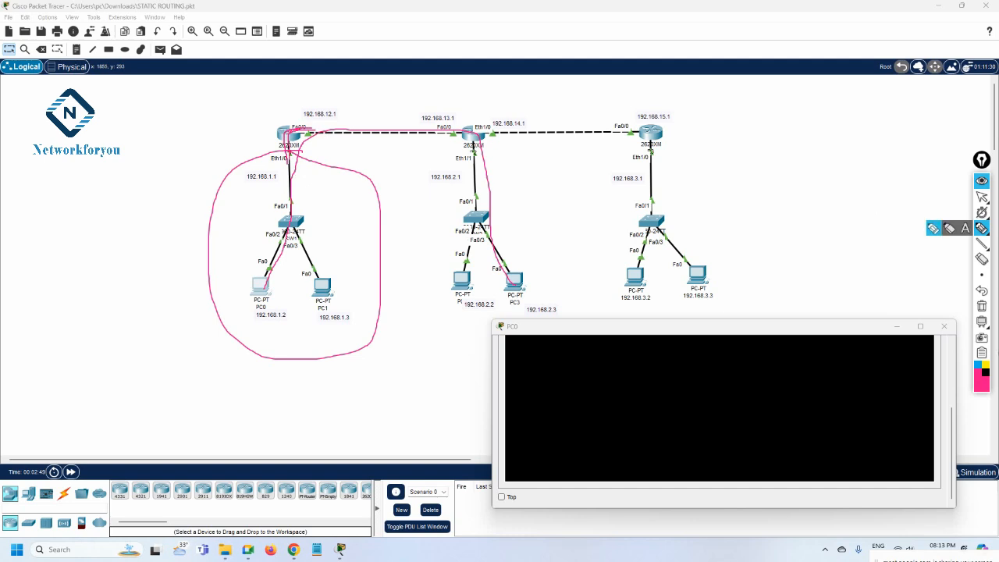
pyautogui.click(982, 306)
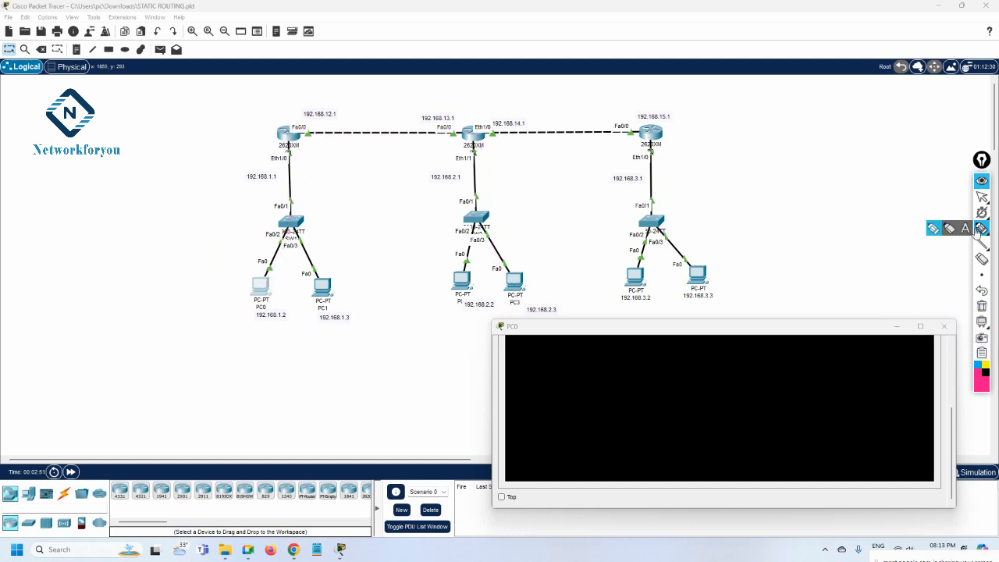
pyautogui.click(981, 196)
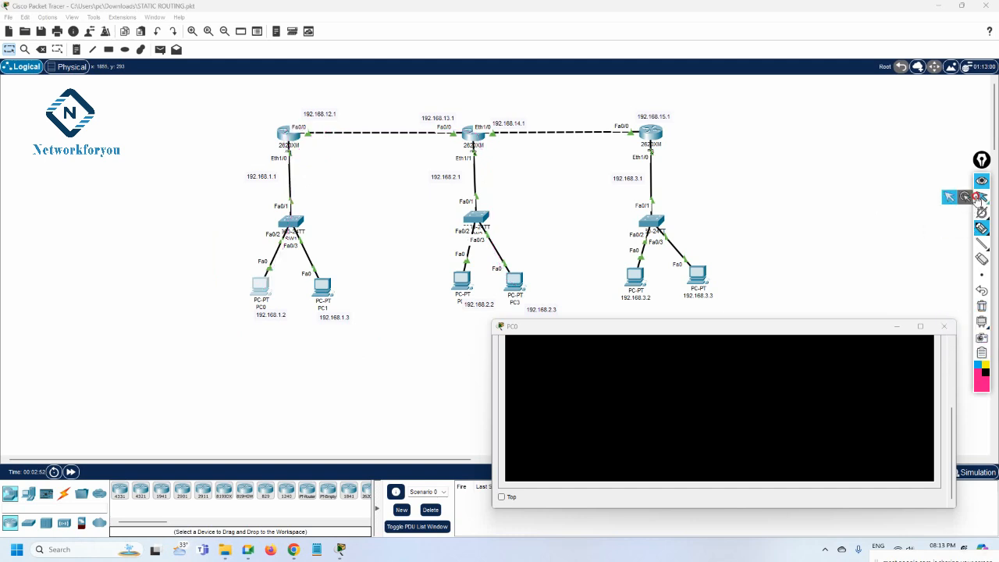
# Run ipconfig on PC0 and examine its IPv4 address, subnet mask and default gateway.
pyautogui.click(951, 416)
pyautogui.scroll(3, 951, 416)
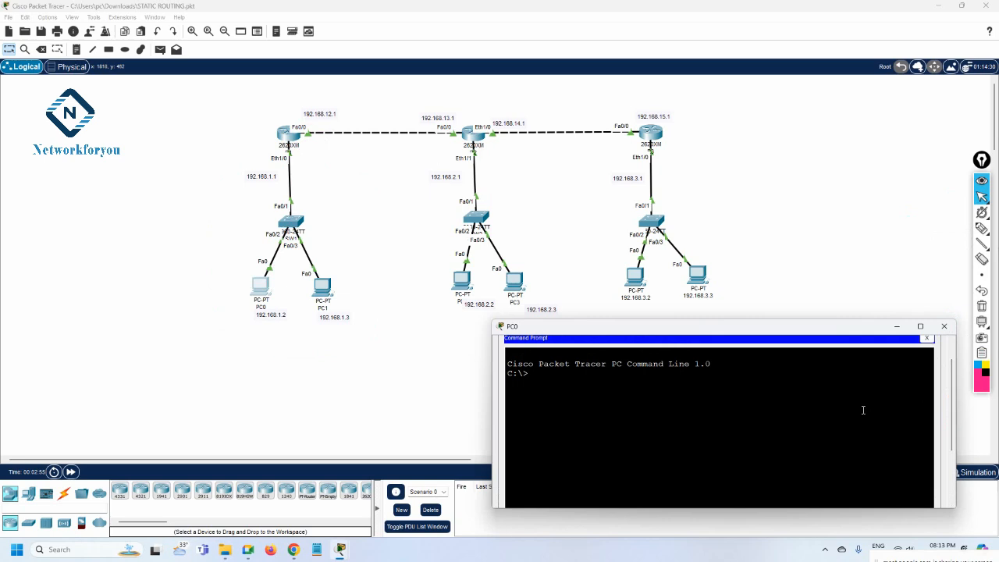
pyautogui.write('ipconfig')
pyautogui.press('Return')
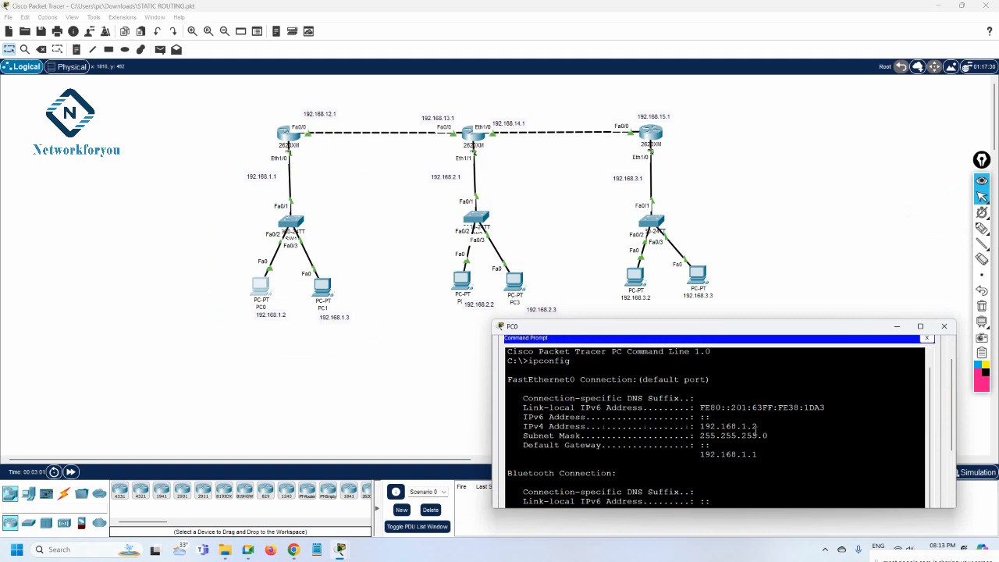
pyautogui.moveTo(757, 427); pyautogui.dragTo(523, 427)
pyautogui.moveTo(778, 435); pyautogui.dragTo(665, 436)
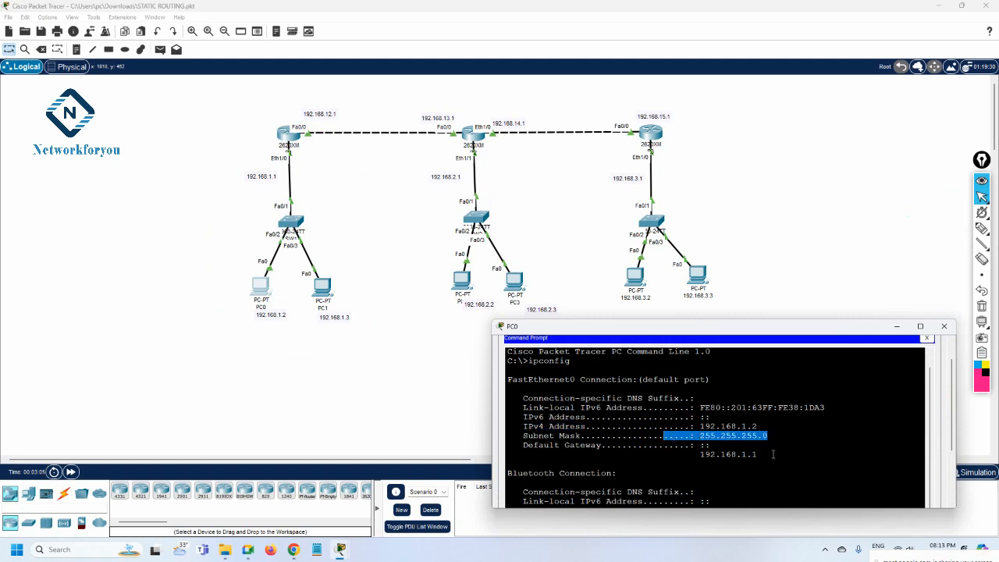
pyautogui.moveTo(757, 455); pyautogui.dragTo(705, 454)
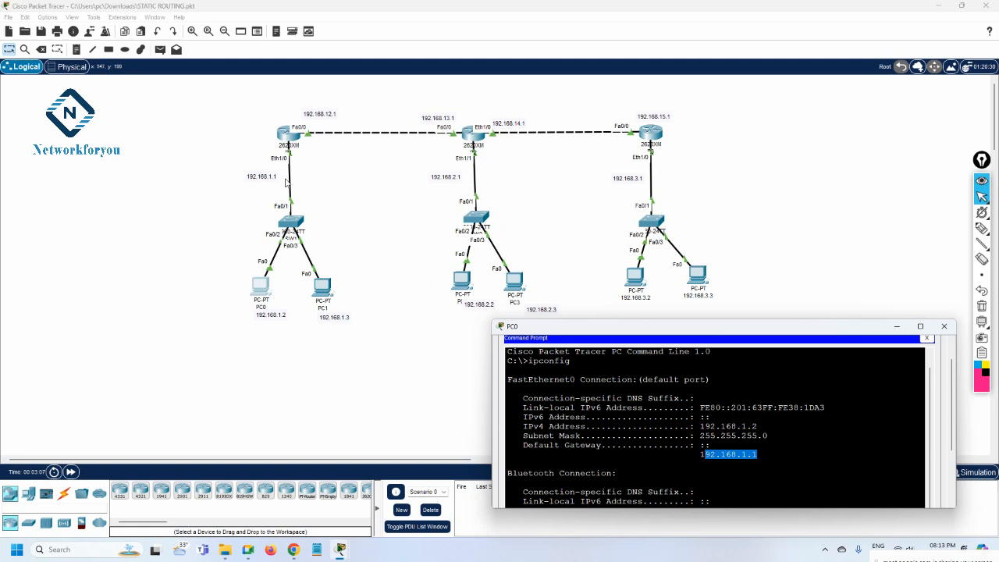
pyautogui.click(772, 426)
pyautogui.moveTo(772, 426)
pyautogui.mouseDown()
pyautogui.moveTo(692, 427)
pyautogui.moveTo(775, 435)
pyautogui.mouseUp()
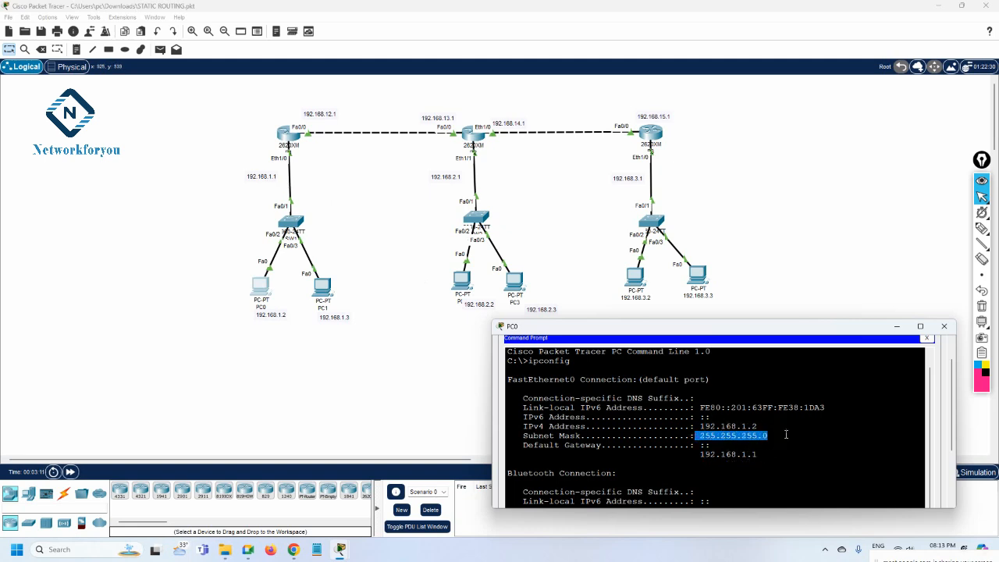
# Uncover the 192.168.2.x PCs and ping 192.168.2.2 and the gateway 192.168.1.1 from PC0.
pyautogui.moveTo(701, 328); pyautogui.dragTo(787, 248)
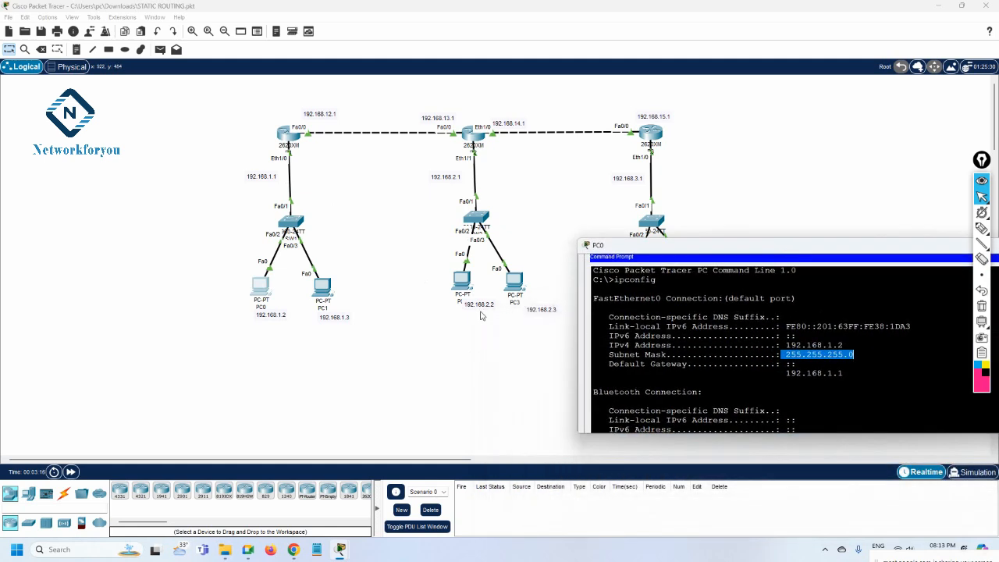
pyautogui.click(741, 364)
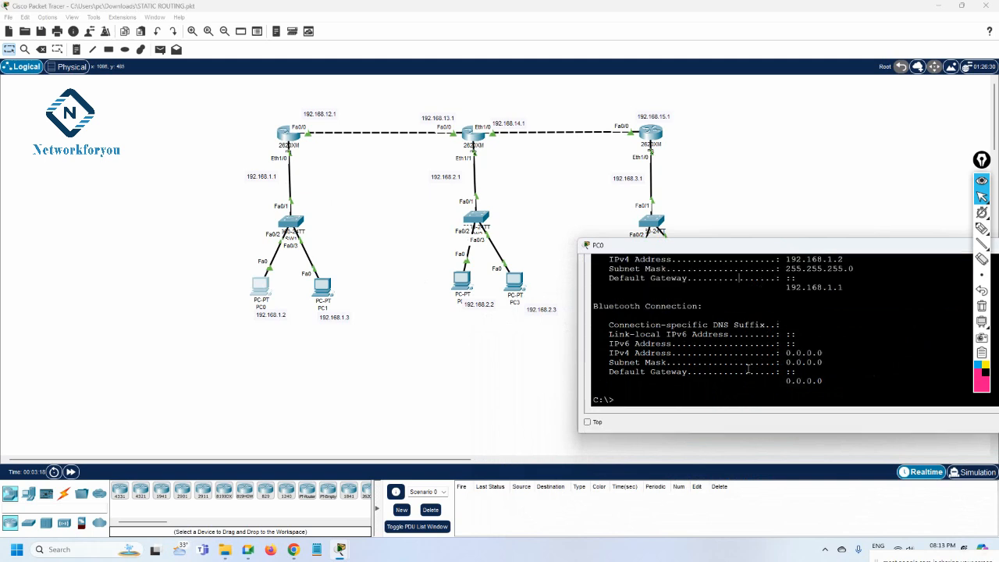
pyautogui.write('ping 192.168.2.2')
pyautogui.press('Return')
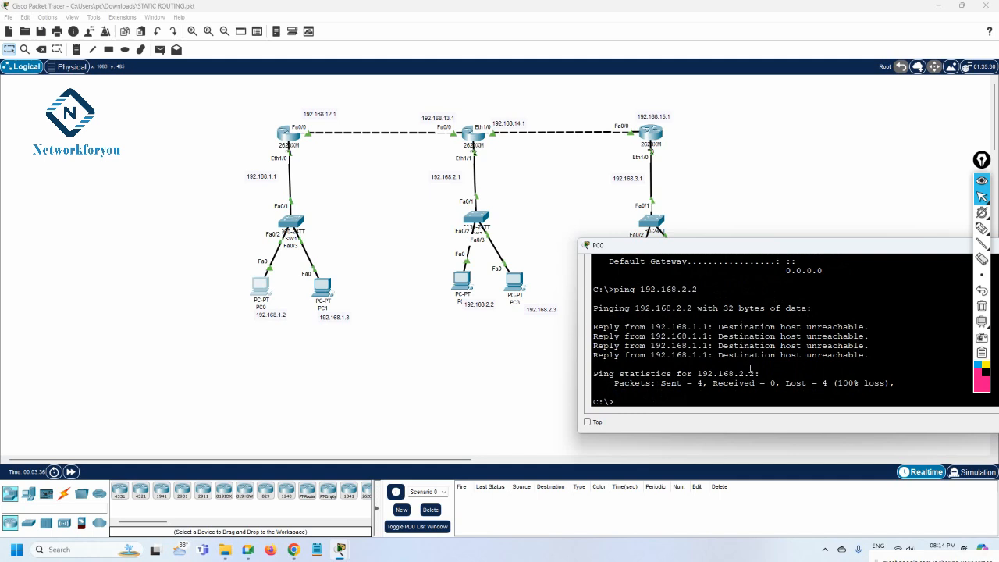
pyautogui.write('ping 192.168.1.1')
pyautogui.press('Return')
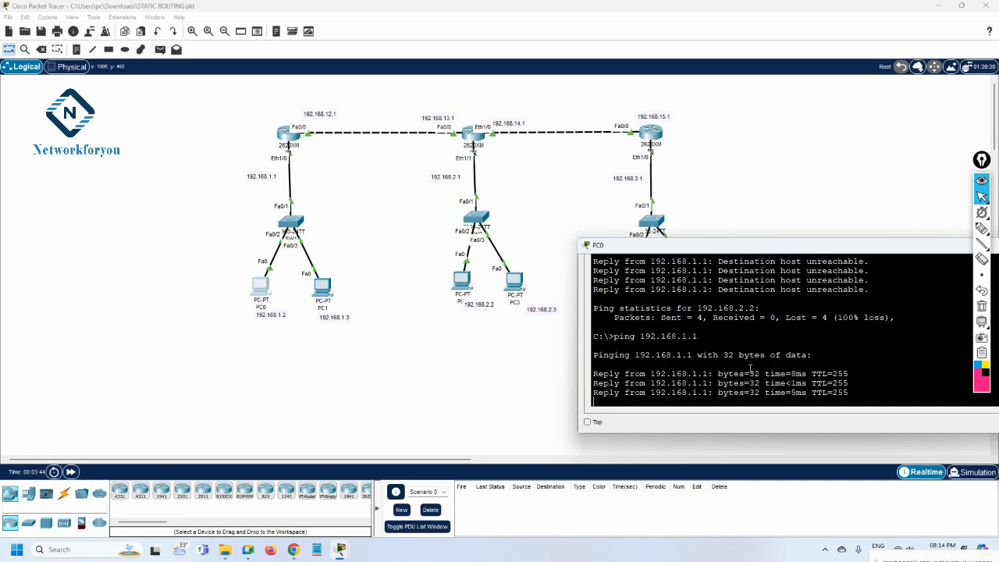
# Annotate the path from PC0 to 192.168.2.2, cross it out between the routers, circle the Eth1/0 gateway, and clear the drawing.
pyautogui.click(982, 228)
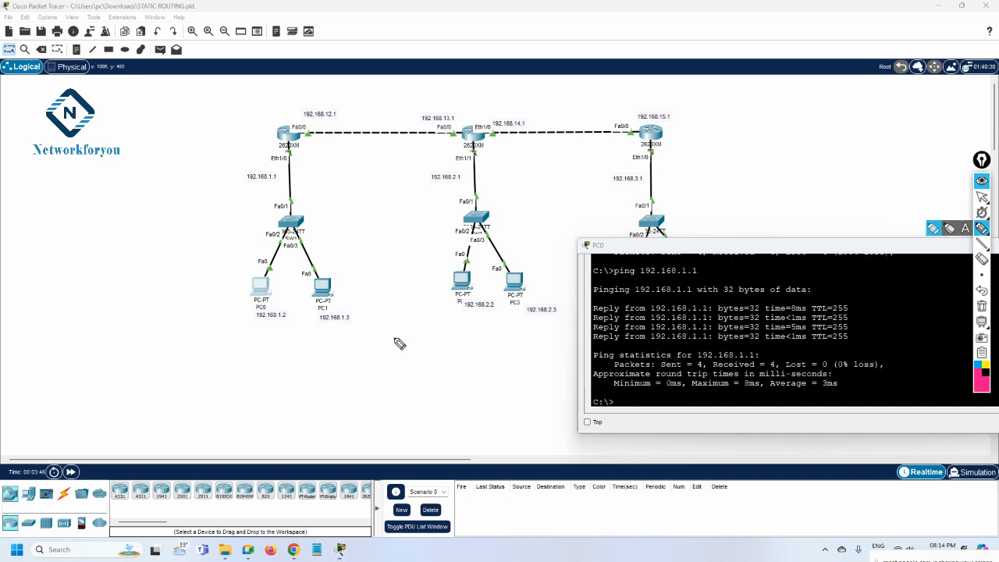
pyautogui.moveTo(269, 285)
pyautogui.mouseDown()
pyautogui.moveTo(285, 226)
pyautogui.moveTo(287, 148)
pyautogui.moveTo(429, 108)
pyautogui.moveTo(468, 242)
pyautogui.moveTo(469, 304)
pyautogui.mouseUp()
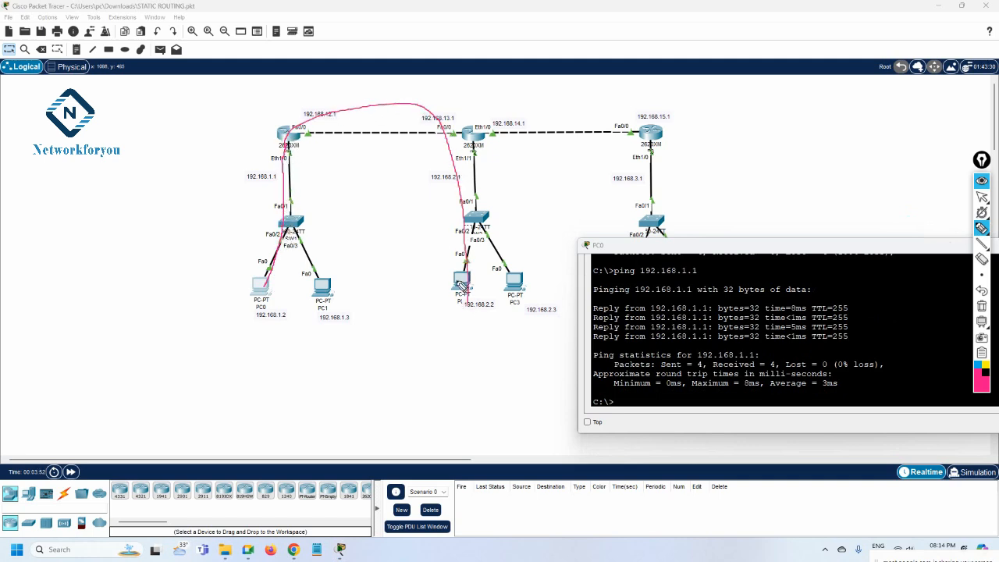
pyautogui.moveTo(336, 94); pyautogui.dragTo(383, 111)
pyautogui.moveTo(364, 91); pyautogui.dragTo(359, 136)
pyautogui.moveTo(265, 293)
pyautogui.mouseDown()
pyautogui.moveTo(298, 156)
pyautogui.moveTo(285, 144)
pyautogui.moveTo(278, 160)
pyautogui.moveTo(299, 160)
pyautogui.mouseUp()
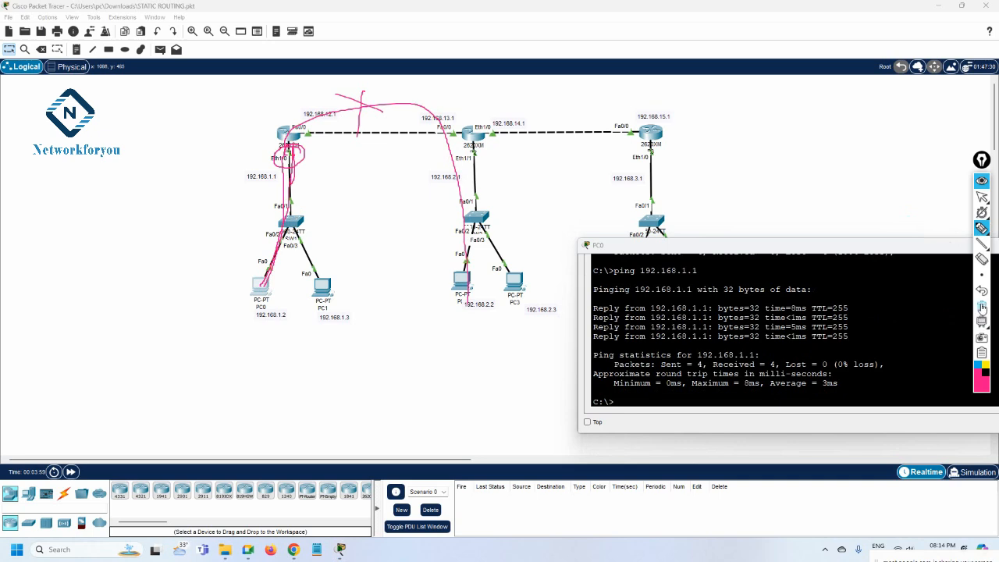
pyautogui.click(982, 306)
# Draw an arrow pointing at the 192.168.12.1 router, clear it and return to the normal pointer.
pyautogui.moveTo(259, 100); pyautogui.dragTo(291, 128)
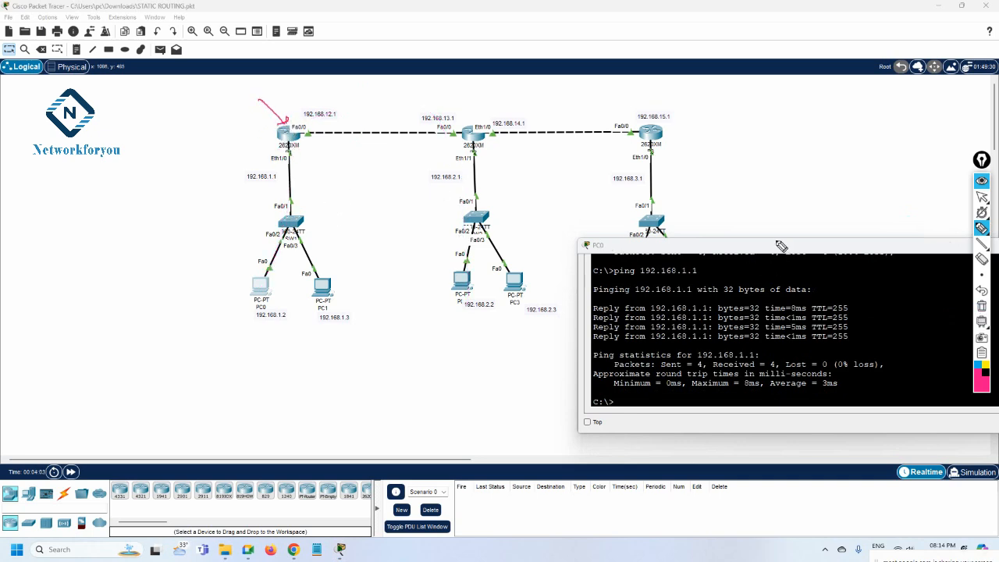
pyautogui.click(982, 308)
pyautogui.click(982, 197)
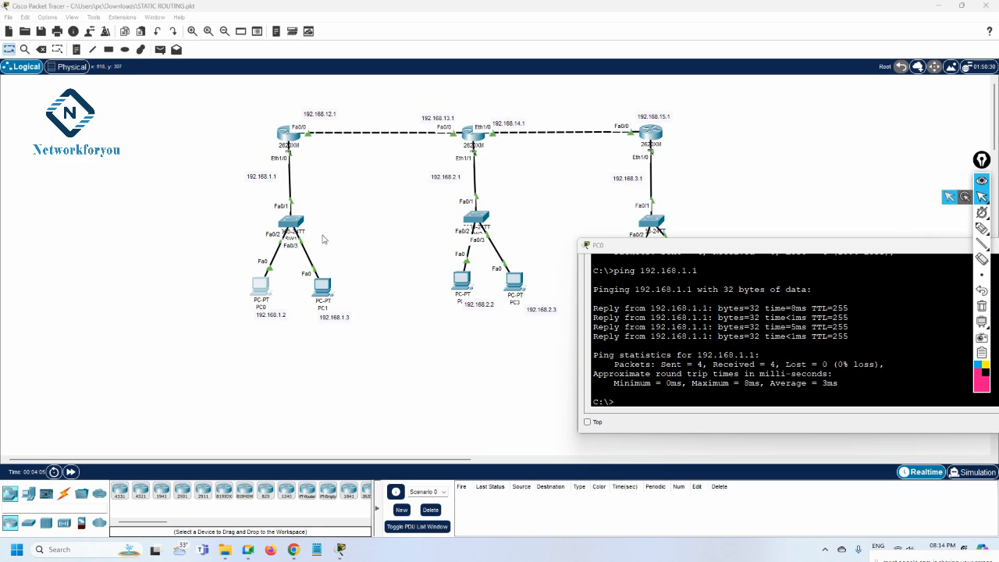
# Open the command line of router R1, widen its window and move it off the first network.
pyautogui.click(289, 136)
pyautogui.click(428, 138)
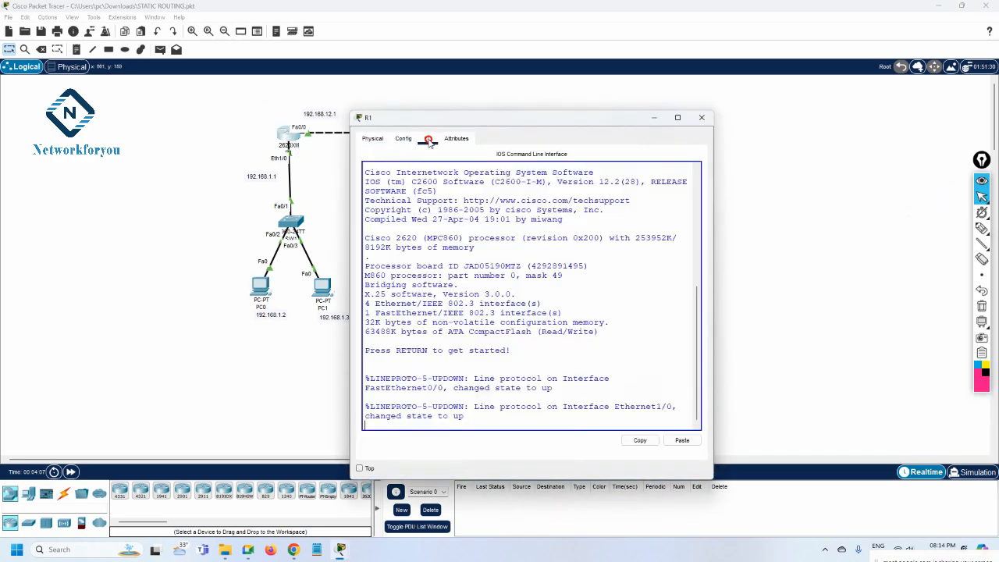
pyautogui.moveTo(712, 278); pyautogui.dragTo(855, 278)
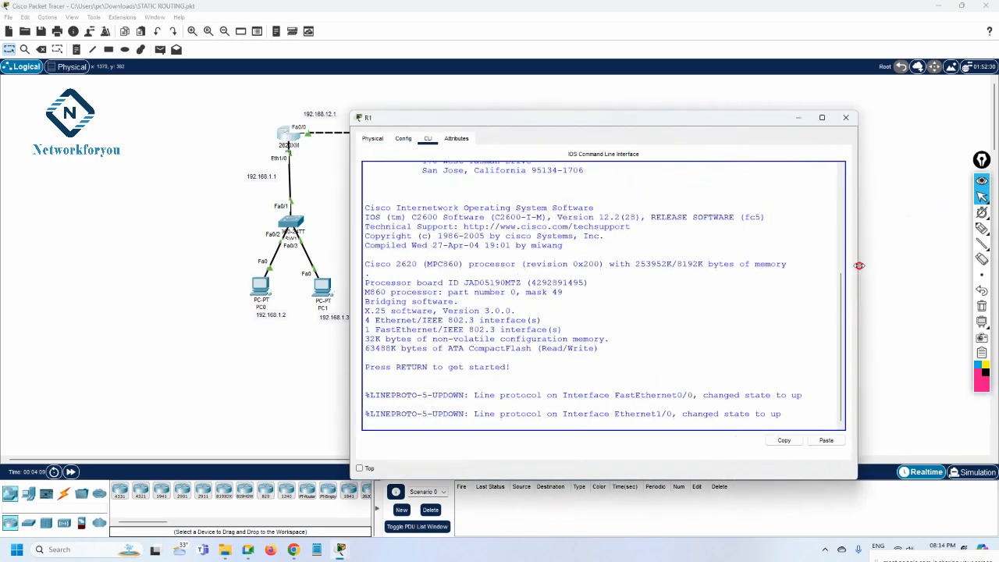
pyautogui.moveTo(570, 119); pyautogui.dragTo(639, 177)
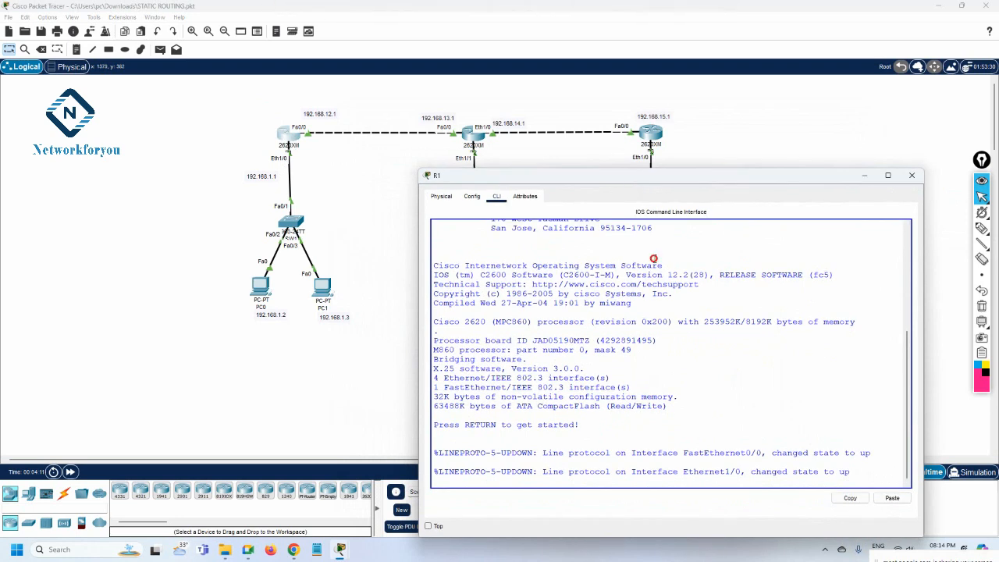
# Start the console session on R1 and enter privileged EXEC mode with en.
pyautogui.press('Return')
pyautogui.press('Return')
pyautogui.press('Return')
pyautogui.press('Return')
pyautogui.press('Return')
pyautogui.press('Return')
pyautogui.press('Return')
pyautogui.press('Return')
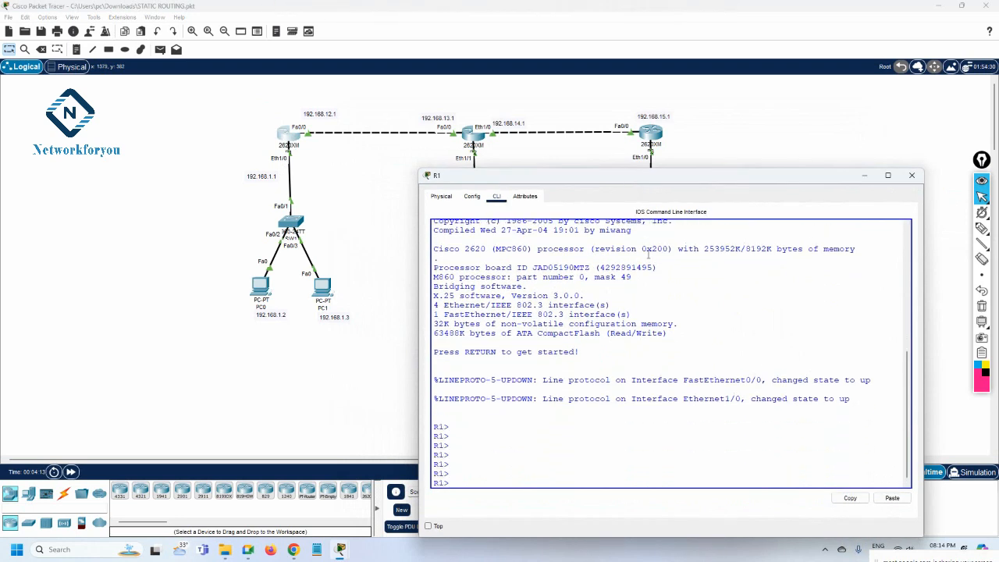
pyautogui.write('en')
pyautogui.press('Return')
pyautogui.press('Return')
pyautogui.press('Return')
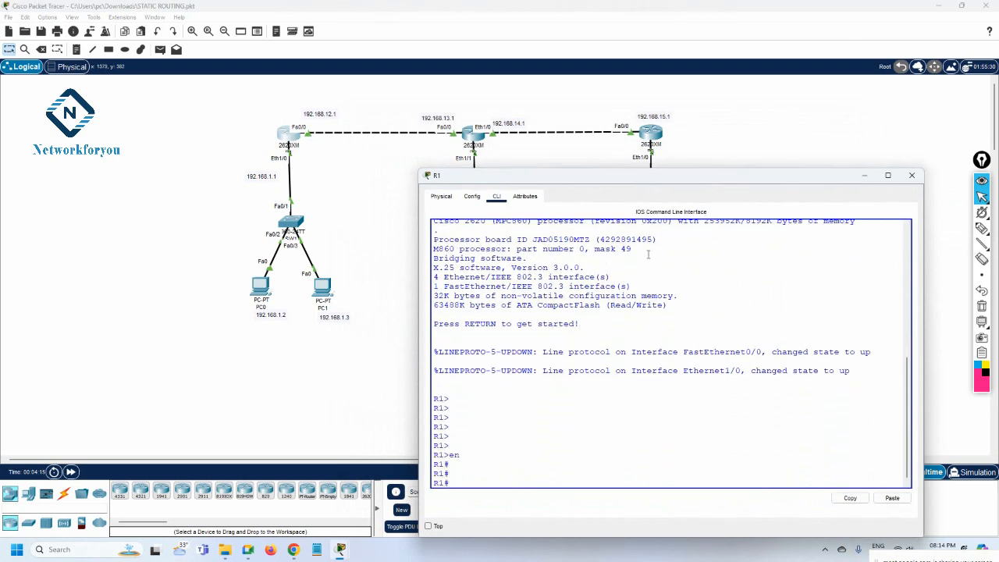
# Run sh ip int br on R1 and examine the addresses, status and protocol of FastEthernet0/0 and Ethernet1/0.
pyautogui.write('sh ip int br')
pyautogui.press('Return')
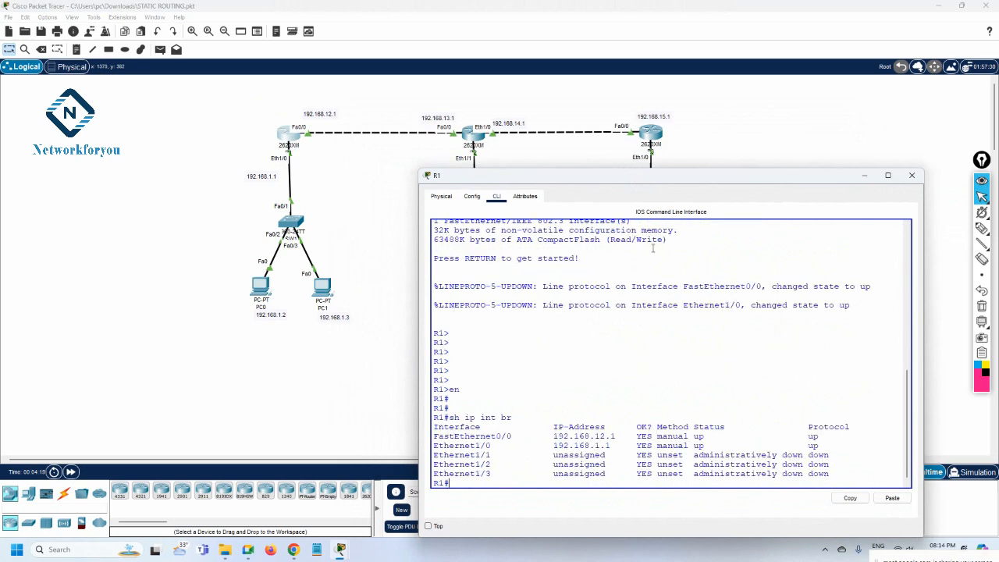
pyautogui.click(933, 544)
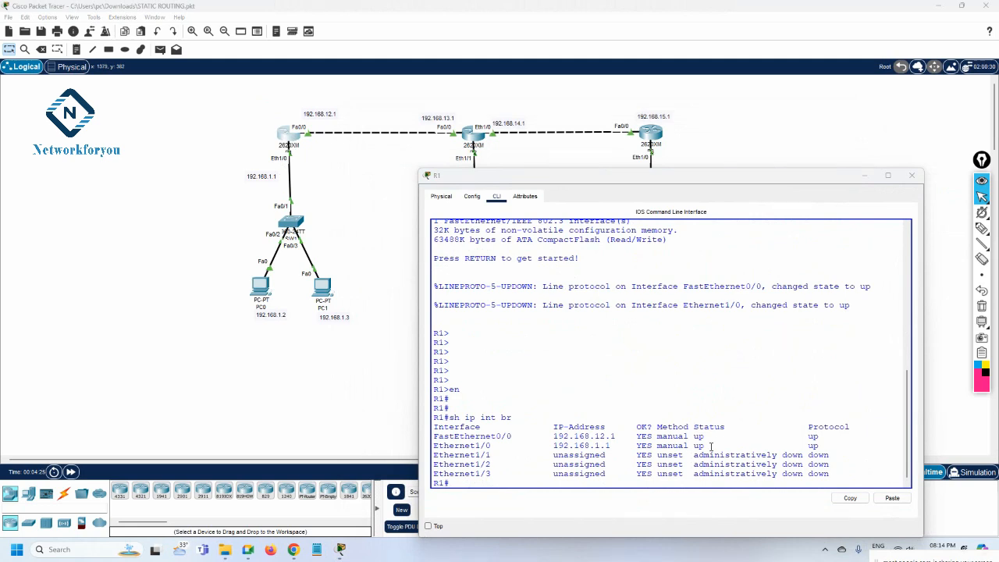
pyautogui.moveTo(525, 440); pyautogui.dragTo(565, 441)
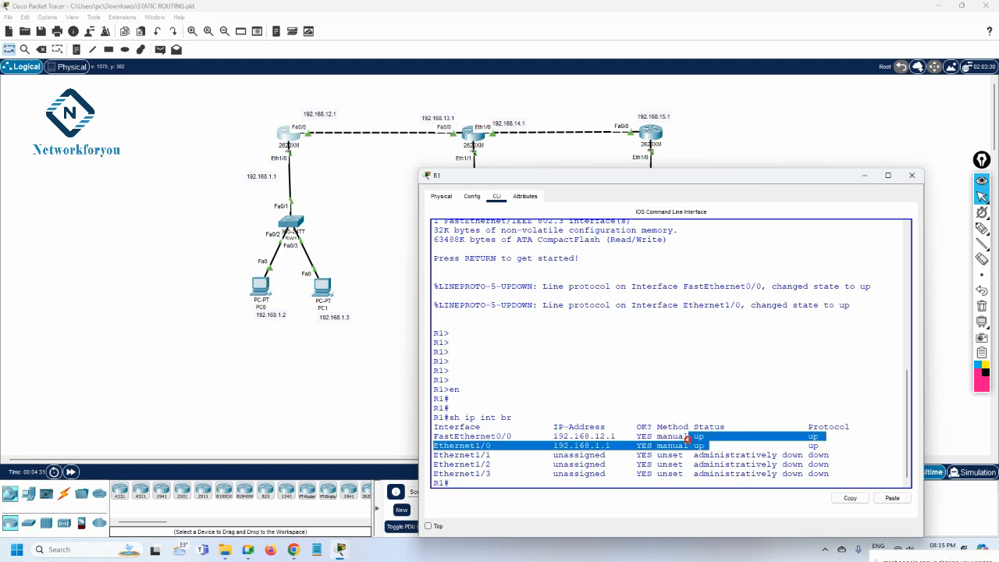
pyautogui.moveTo(820, 447); pyautogui.dragTo(808, 440)
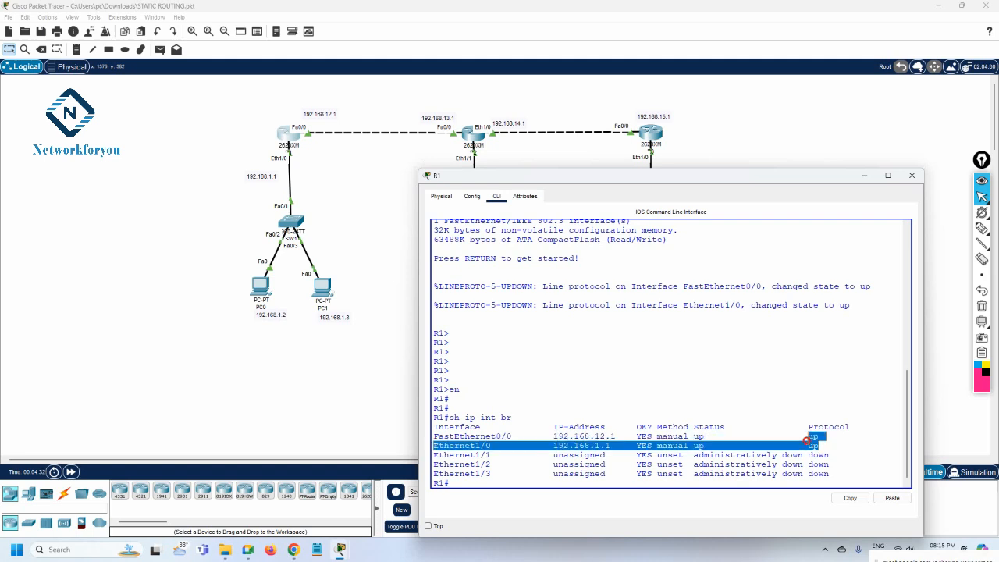
pyautogui.click(725, 446)
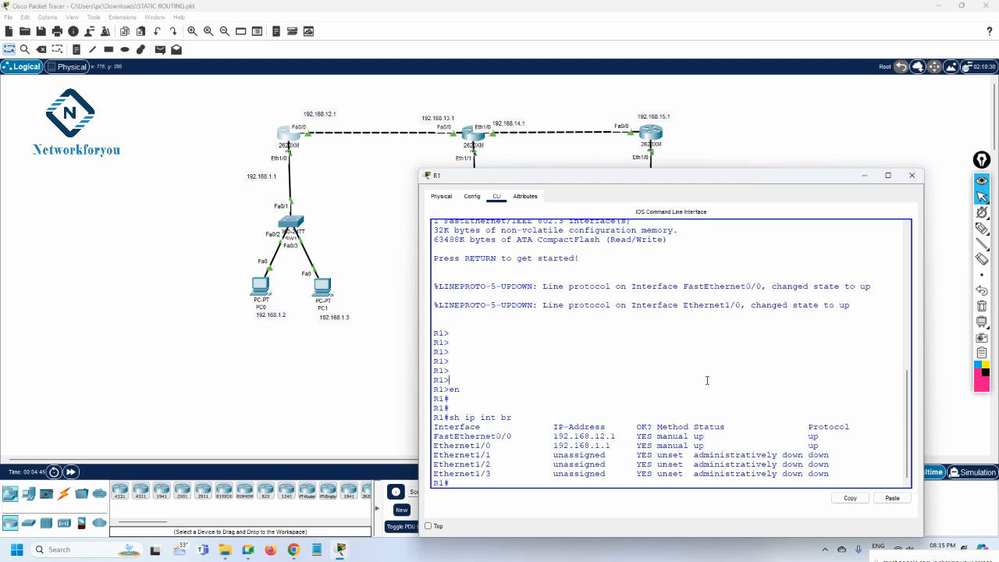
# Display R1's routing table with sh ip route and highlight the two directly connected routes.
pyautogui.write('sh ip route')
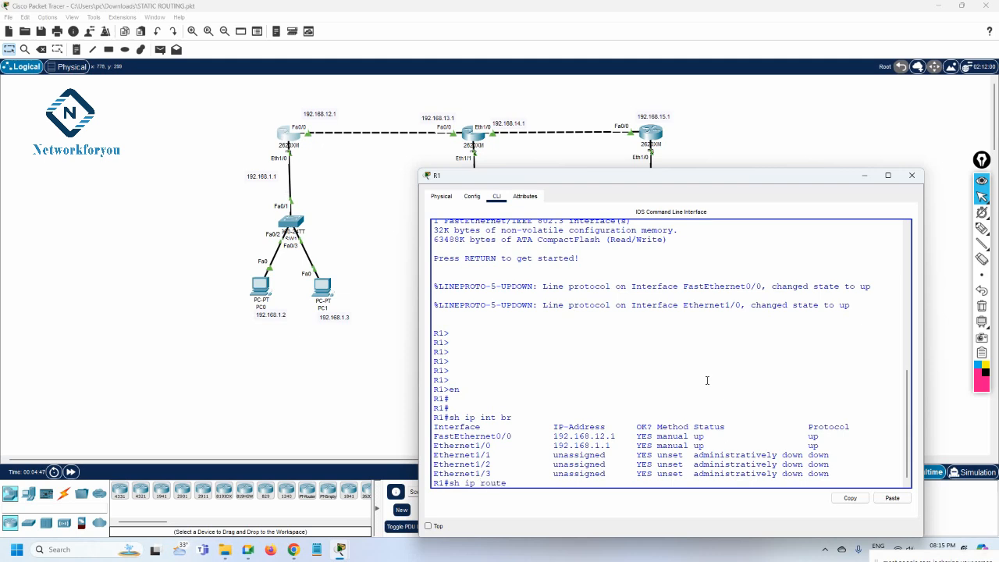
pyautogui.press('Return')
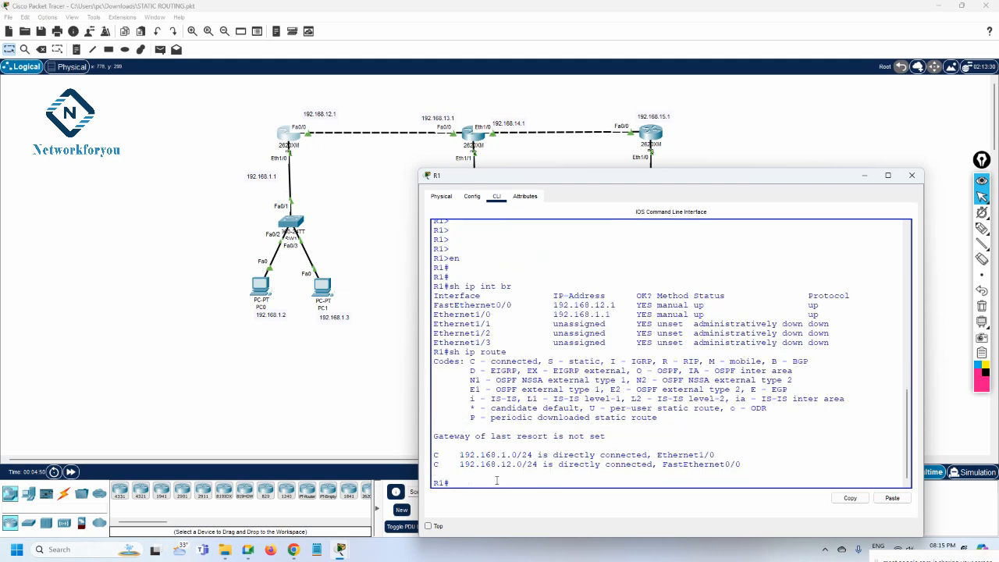
pyautogui.moveTo(764, 468); pyautogui.dragTo(419, 454)
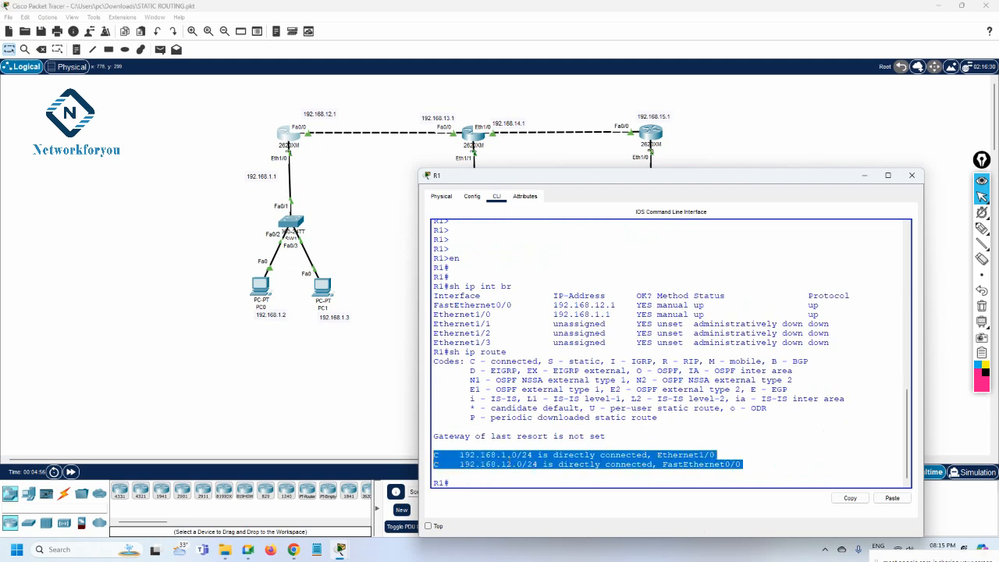
# Move the R1 window away from the second network and enter global configuration mode with config t.
pyautogui.moveTo(455, 178); pyautogui.dragTo(584, 167)
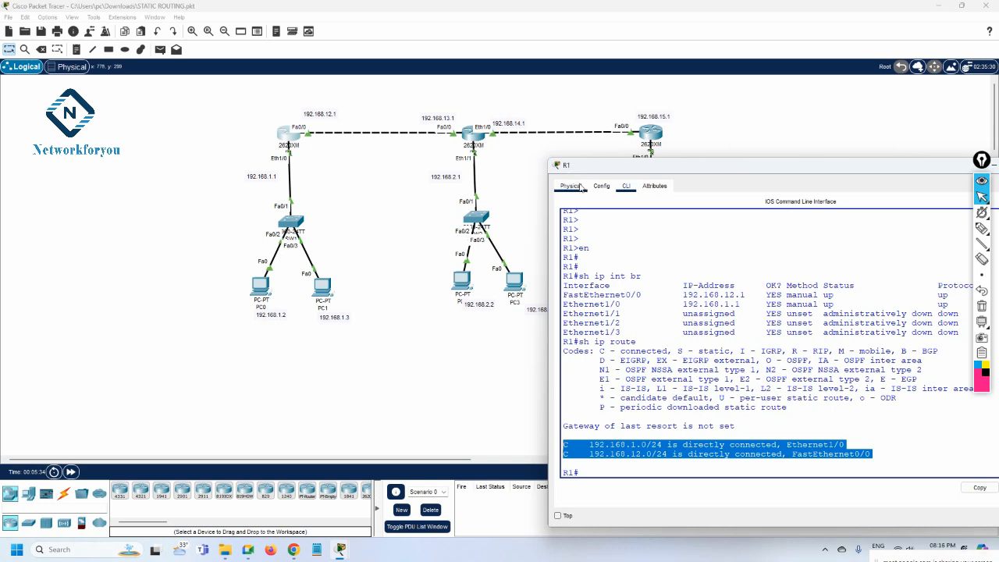
pyautogui.moveTo(576, 173); pyautogui.dragTo(580, 144)
pyautogui.click(654, 347)
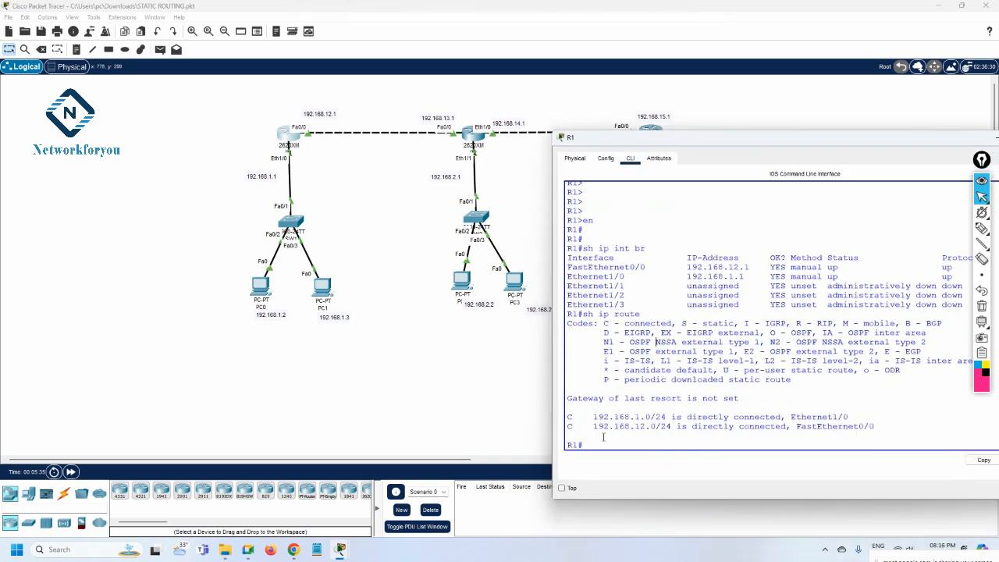
pyautogui.write('config t')
pyautogui.press('Return')
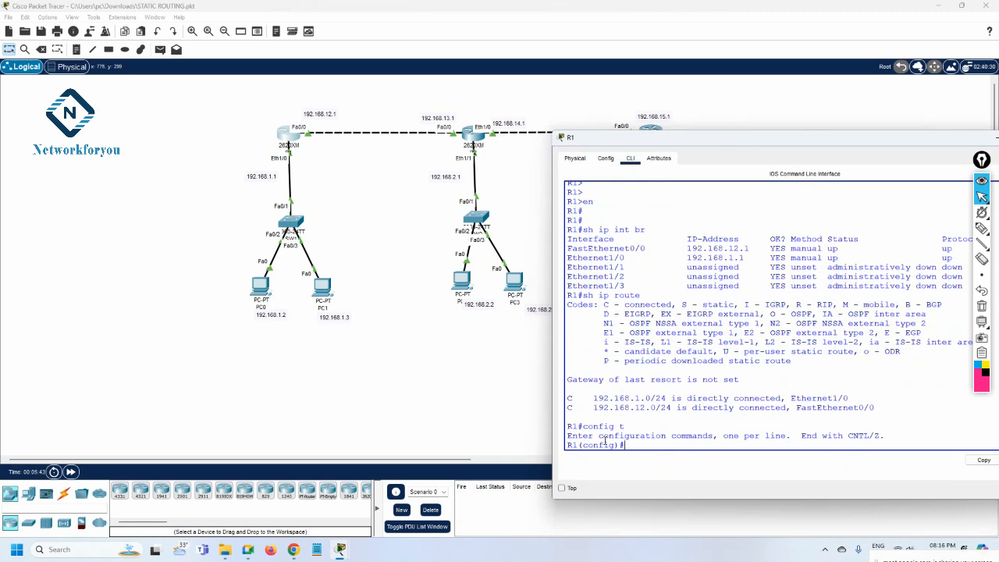
# Begin an ip route command on R1 and rearrange the R1 window and annotation toolbar to expose the router links.
pyautogui.write('ip route')
pyautogui.moveTo(595, 132); pyautogui.dragTo(534, 190)
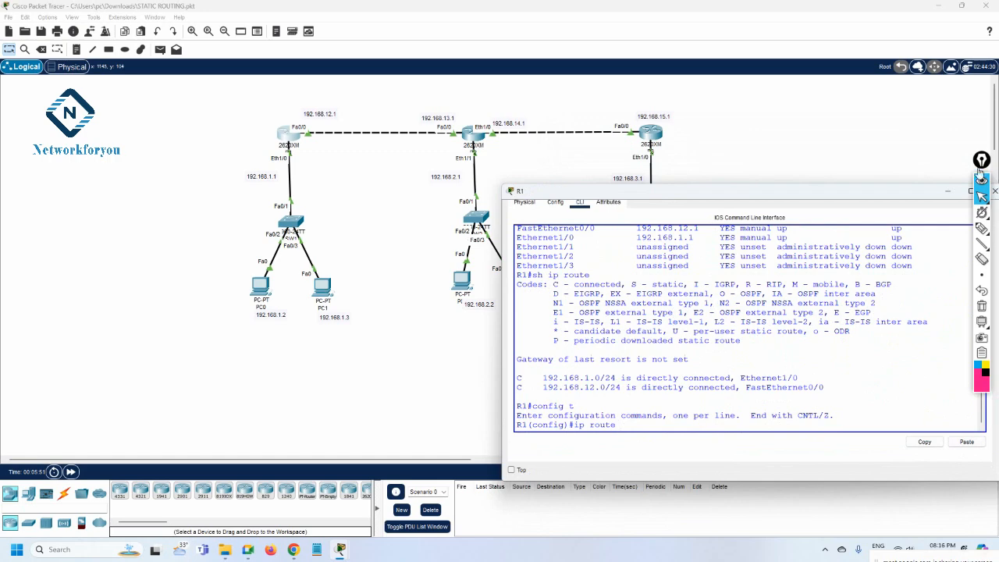
pyautogui.moveTo(981, 160)
pyautogui.mouseDown()
pyautogui.moveTo(809, 196)
pyautogui.moveTo(9, 175)
pyautogui.moveTo(20, 175)
pyautogui.mouseUp()
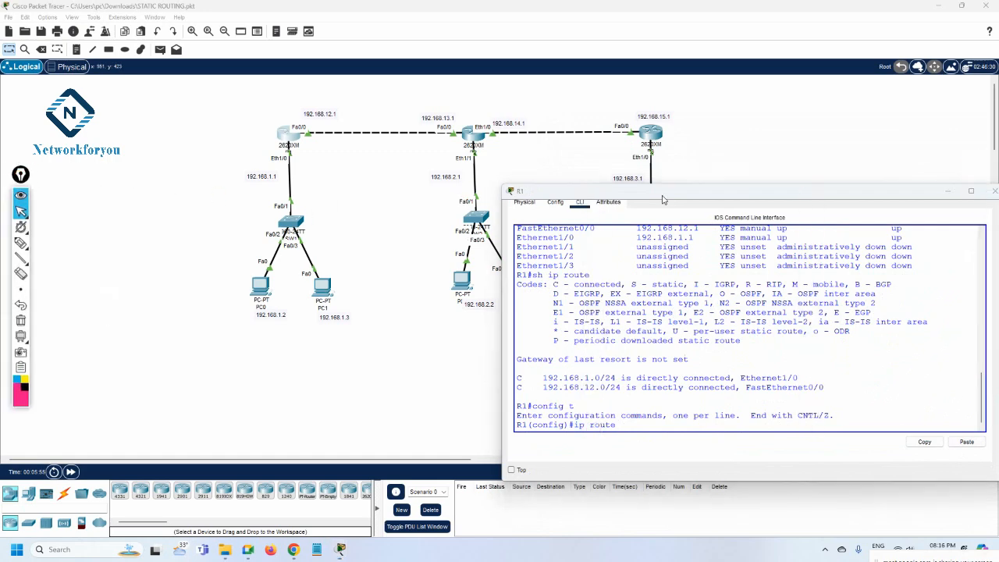
pyautogui.moveTo(662, 200); pyautogui.dragTo(667, 190)
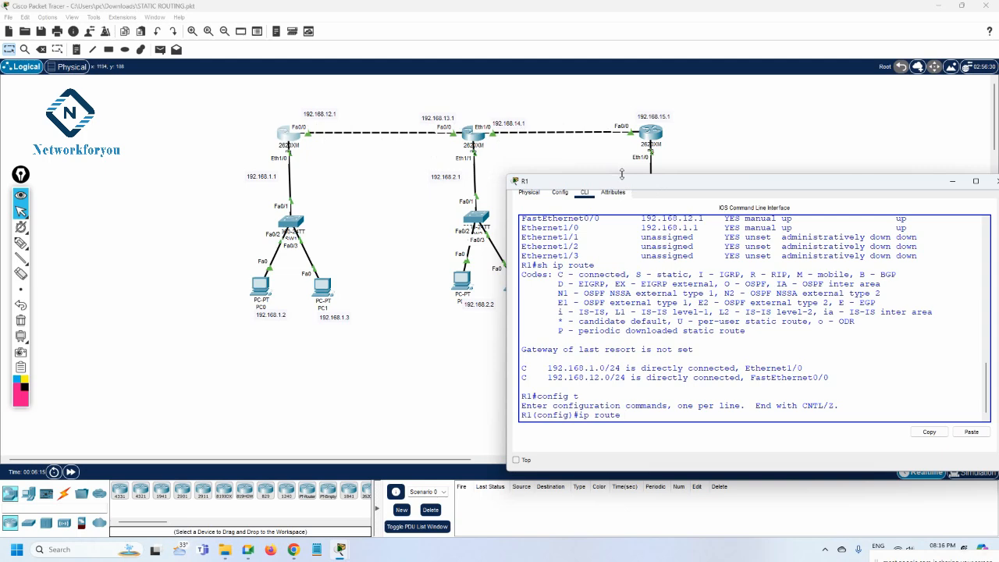
pyautogui.moveTo(622, 173); pyautogui.dragTo(622, 233)
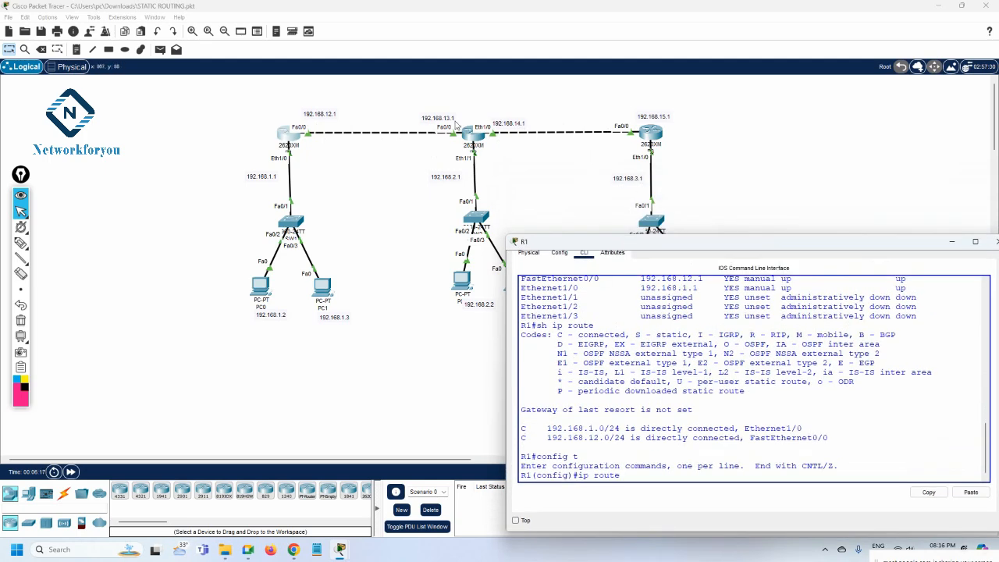
pyautogui.moveTo(553, 243); pyautogui.dragTo(534, 192)
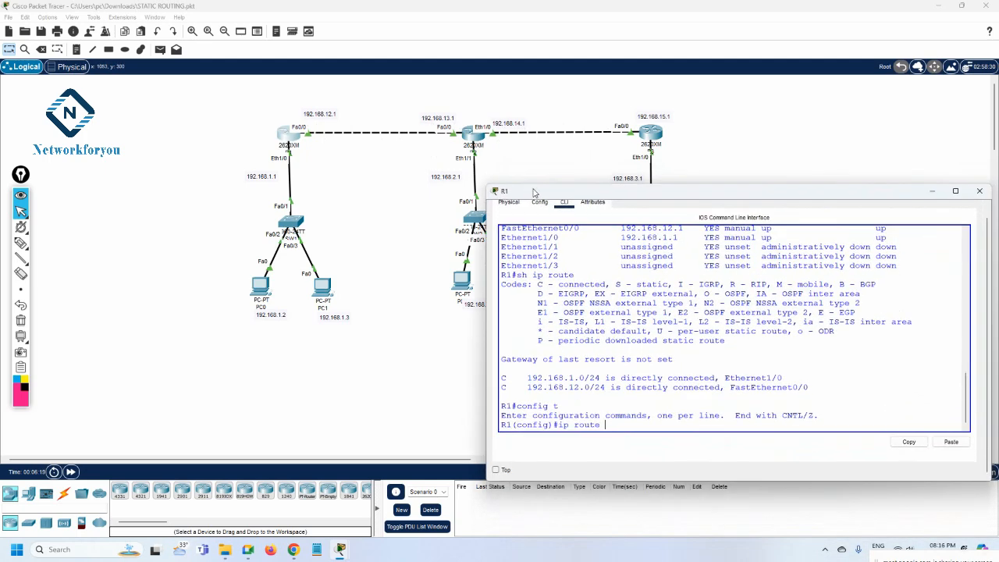
# Add destination network 192.168.2.0 with mask 255.255.255.0 to the ip route command.
pyautogui.click(709, 280)
pyautogui.write('68.2.1')
pyautogui.press('BackSpace')
pyautogui.write('0 255.255.255.0')
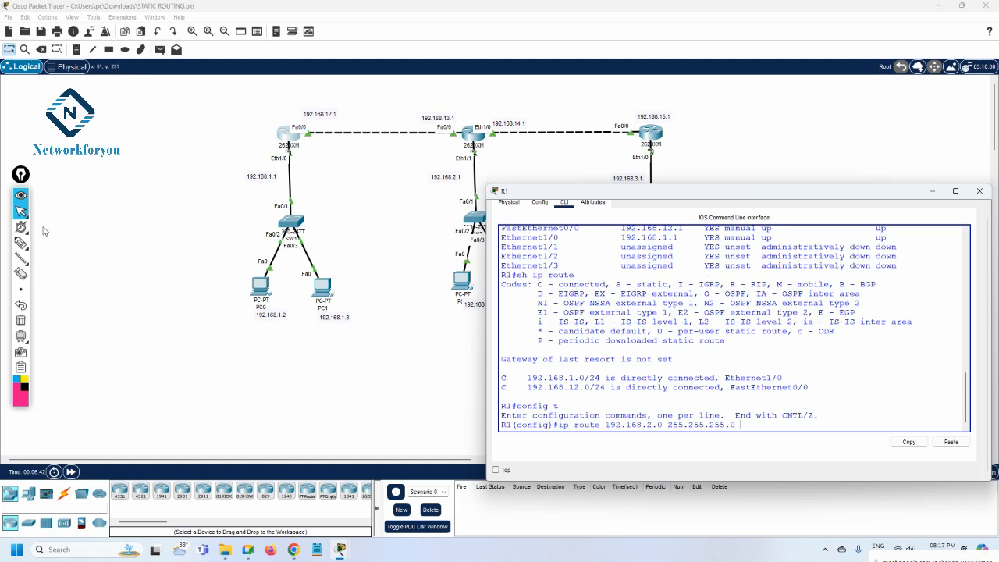
# Sketch the path from R1 through the middle router to 192.168.2.1, circling 192.168.13.1 and 192.168.2.1.
pyautogui.click(20, 242)
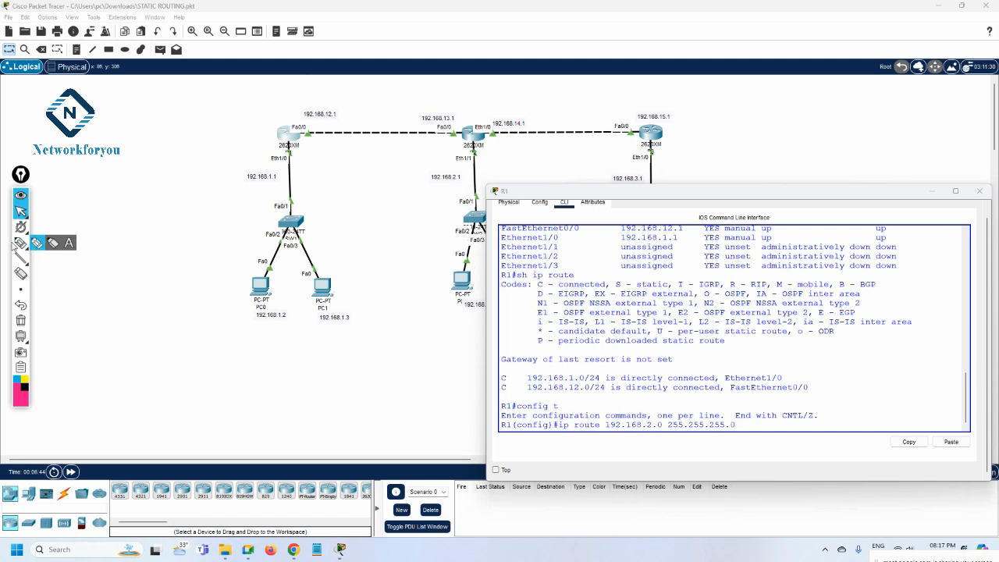
pyautogui.click(37, 242)
pyautogui.moveTo(289, 100)
pyautogui.mouseDown()
pyautogui.moveTo(285, 92)
pyautogui.moveTo(281, 119)
pyautogui.moveTo(292, 114)
pyautogui.moveTo(282, 103)
pyautogui.moveTo(294, 103)
pyautogui.moveTo(297, 119)
pyautogui.moveTo(324, 87)
pyautogui.moveTo(408, 94)
pyautogui.moveTo(469, 115)
pyautogui.moveTo(465, 185)
pyautogui.mouseUp()
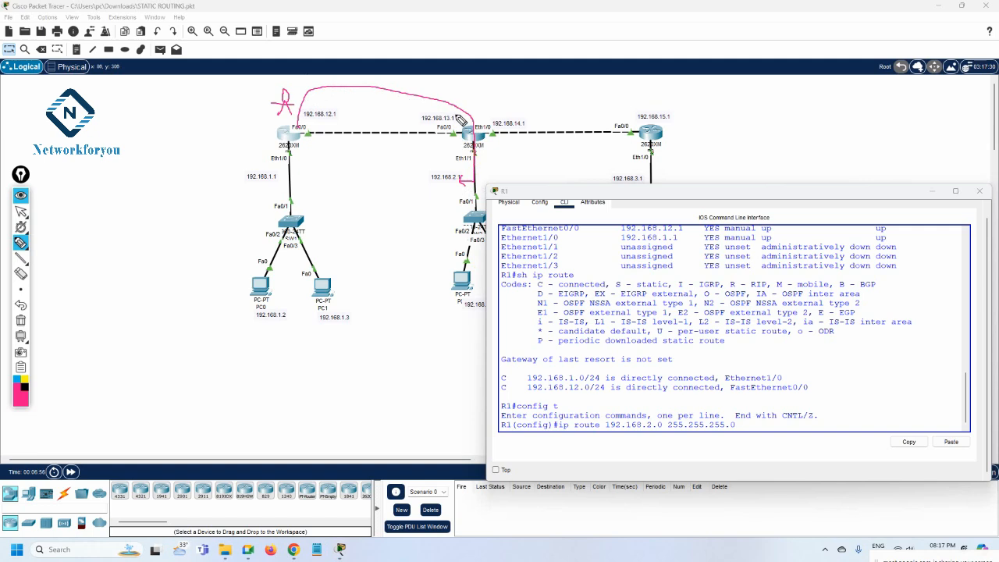
pyautogui.moveTo(463, 119)
pyautogui.mouseDown()
pyautogui.moveTo(425, 108)
pyautogui.moveTo(428, 129)
pyautogui.moveTo(452, 110)
pyautogui.mouseUp()
pyautogui.moveTo(476, 166)
pyautogui.mouseDown()
pyautogui.moveTo(439, 169)
pyautogui.moveTo(470, 186)
pyautogui.moveTo(469, 144)
pyautogui.moveTo(461, 183)
pyautogui.mouseUp()
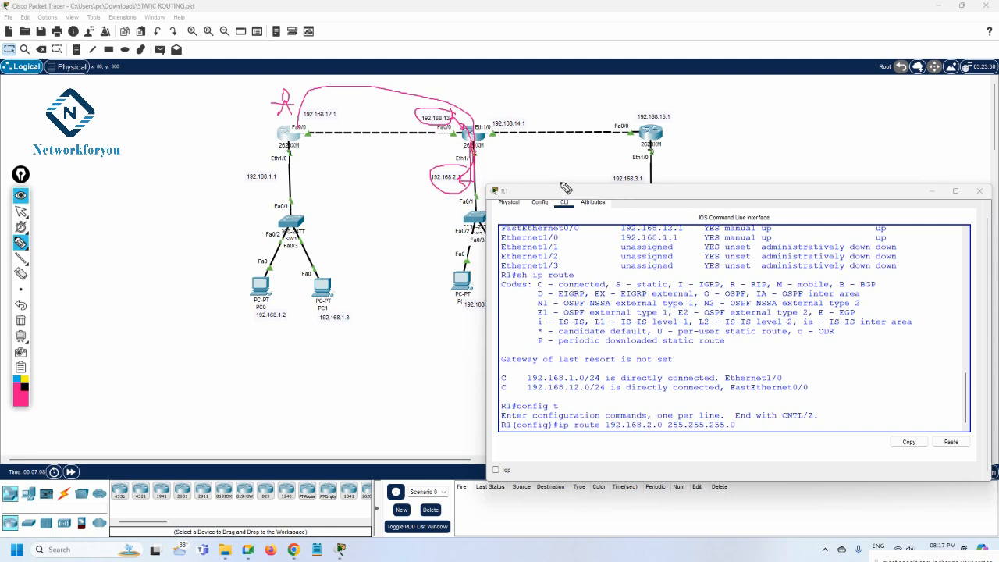
# Mark the 192.168.14.1 link and circle 192.168.3.1, then clear all the drawings and return to the normal pointer.
pyautogui.moveTo(633, 125)
pyautogui.mouseDown()
pyautogui.moveTo(570, 105)
pyautogui.moveTo(480, 129)
pyautogui.moveTo(628, 145)
pyautogui.moveTo(601, 107)
pyautogui.mouseUp()
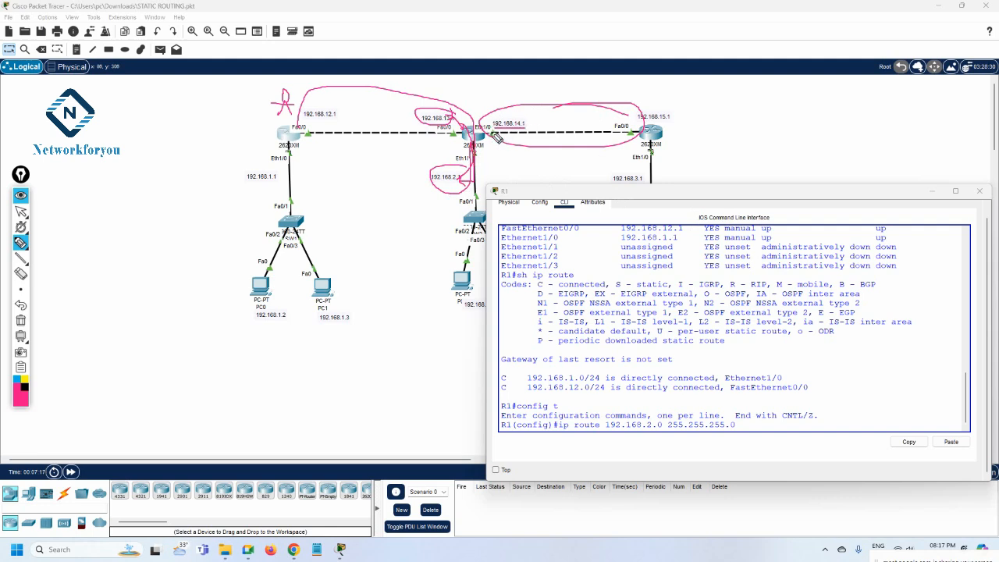
pyautogui.moveTo(485, 128); pyautogui.dragTo(610, 131)
pyautogui.moveTo(635, 167)
pyautogui.mouseDown()
pyautogui.moveTo(606, 181)
pyautogui.moveTo(648, 192)
pyautogui.moveTo(648, 166)
pyautogui.moveTo(644, 178)
pyautogui.mouseUp()
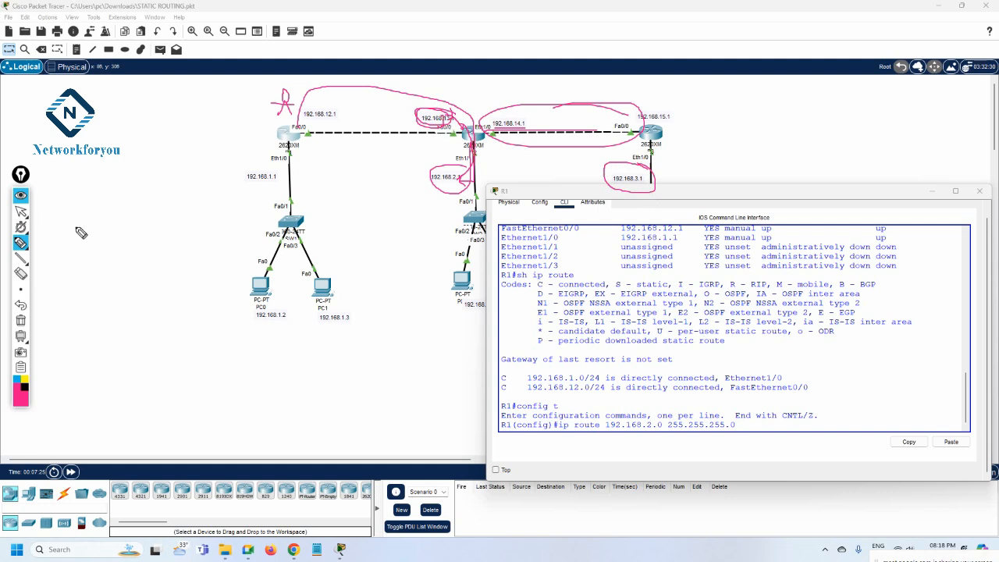
pyautogui.click(20, 320)
pyautogui.moveTo(20, 242)
pyautogui.click(21, 211)
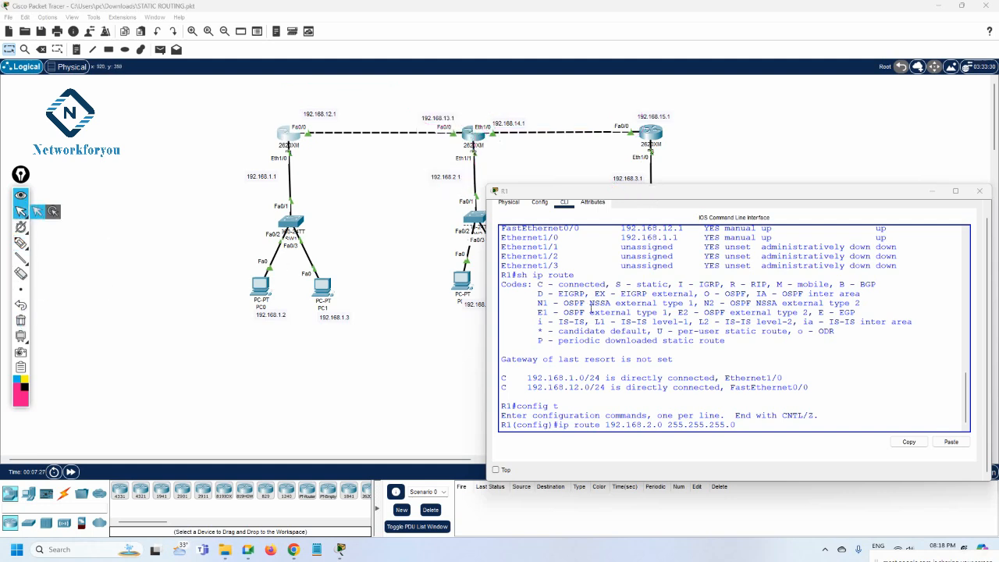
# Complete the 192.168.2.0 static route on R1 with next hop 192.168.13.1 and apply it.
pyautogui.click(698, 419)
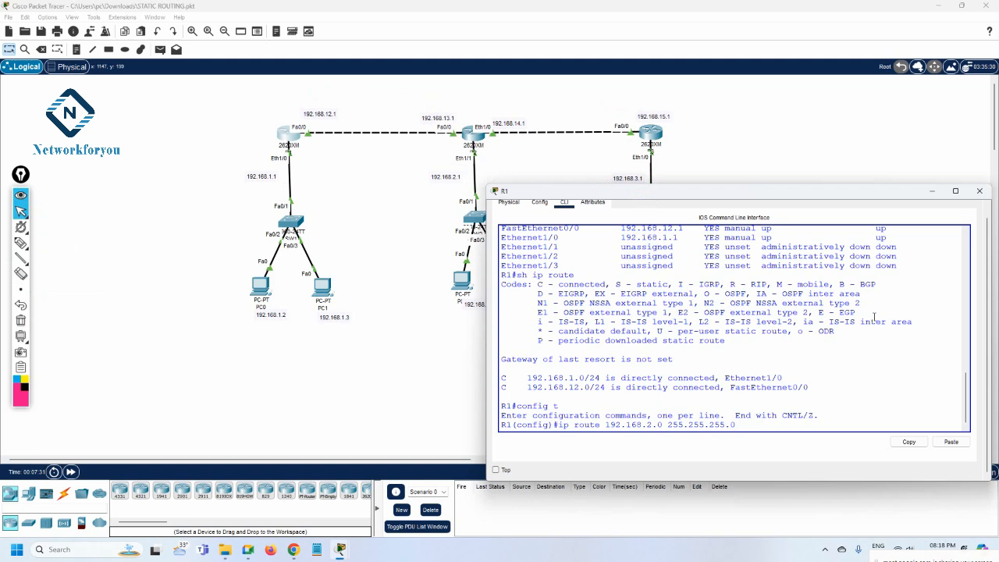
pyautogui.write('192.168.13.1')
pyautogui.press('Return')
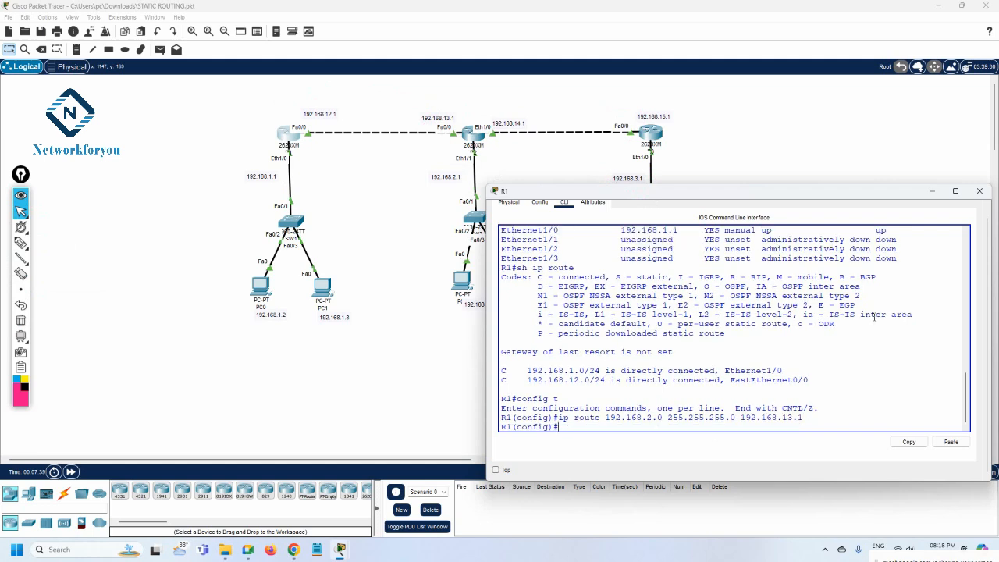
# Recall the last ip route command on R1 and highlight its next-hop address and destination network.
pyautogui.press('Up')
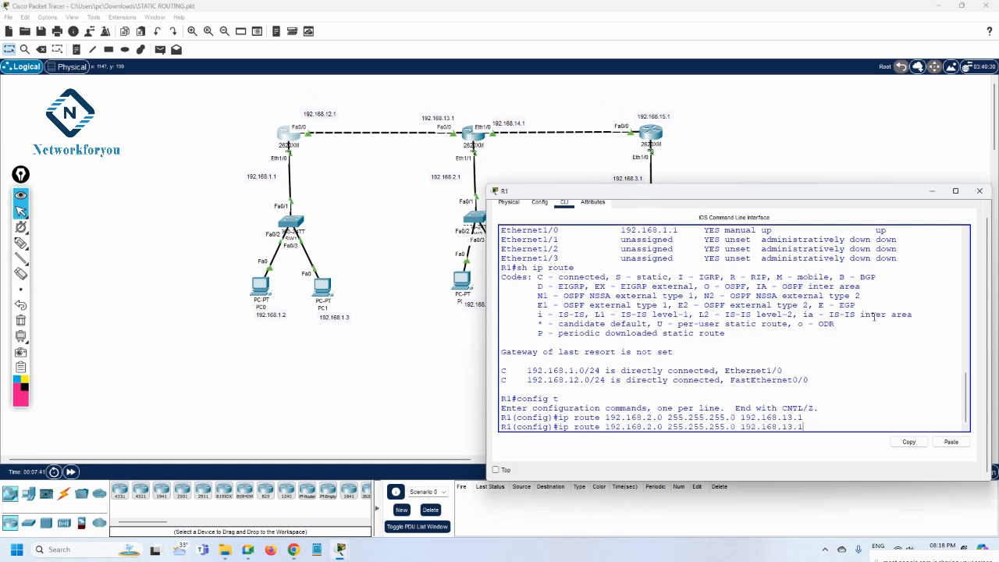
pyautogui.moveTo(740, 427); pyautogui.dragTo(804, 427)
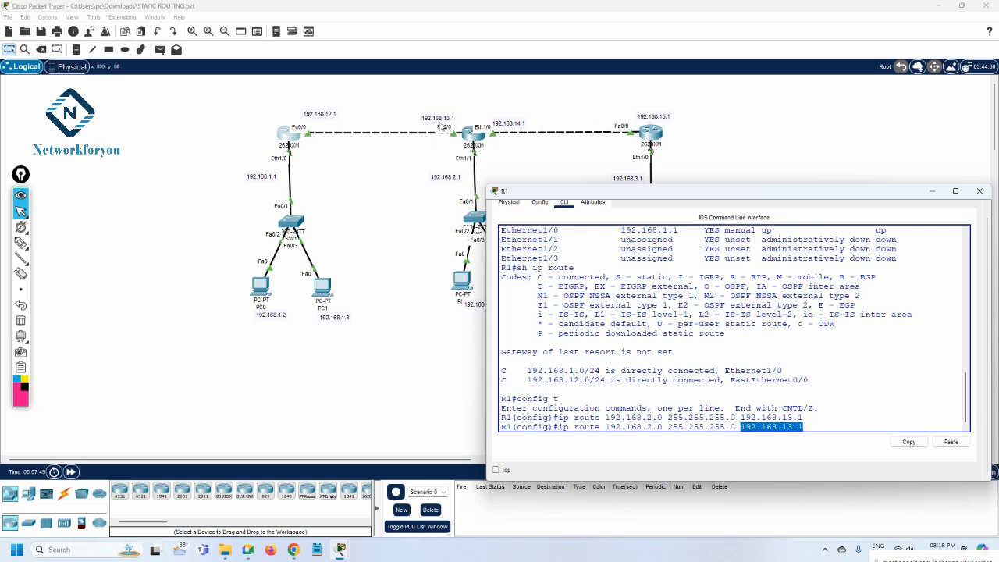
pyautogui.click(746, 427)
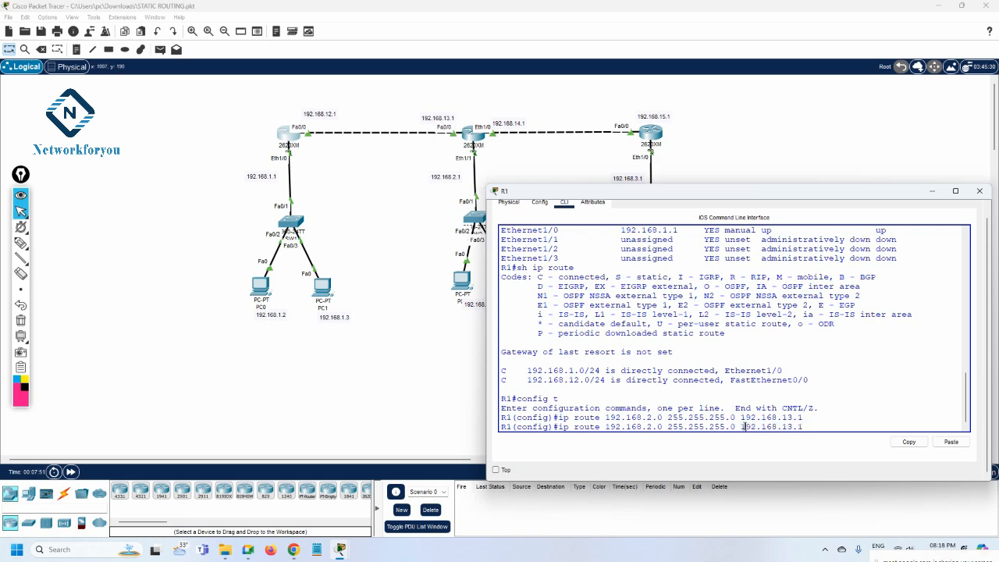
pyautogui.moveTo(742, 427); pyautogui.dragTo(808, 427)
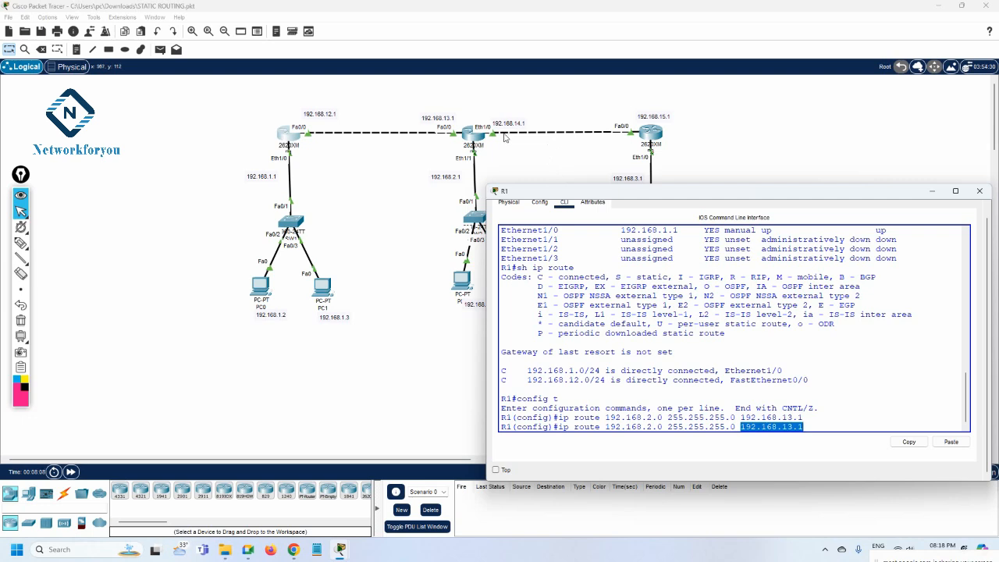
pyautogui.moveTo(735, 427); pyautogui.dragTo(605, 427)
pyautogui.click(660, 427)
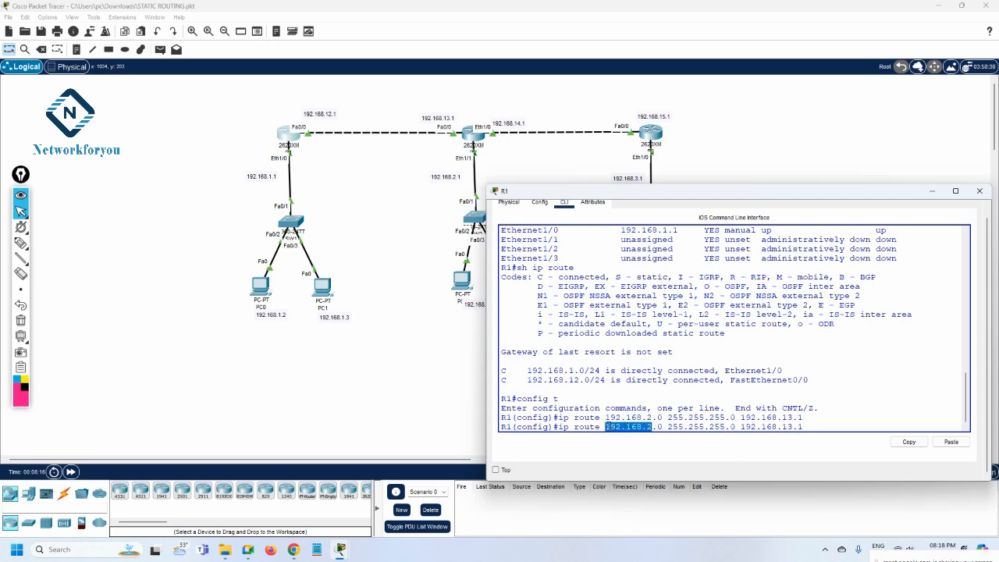
pyautogui.click(607, 427)
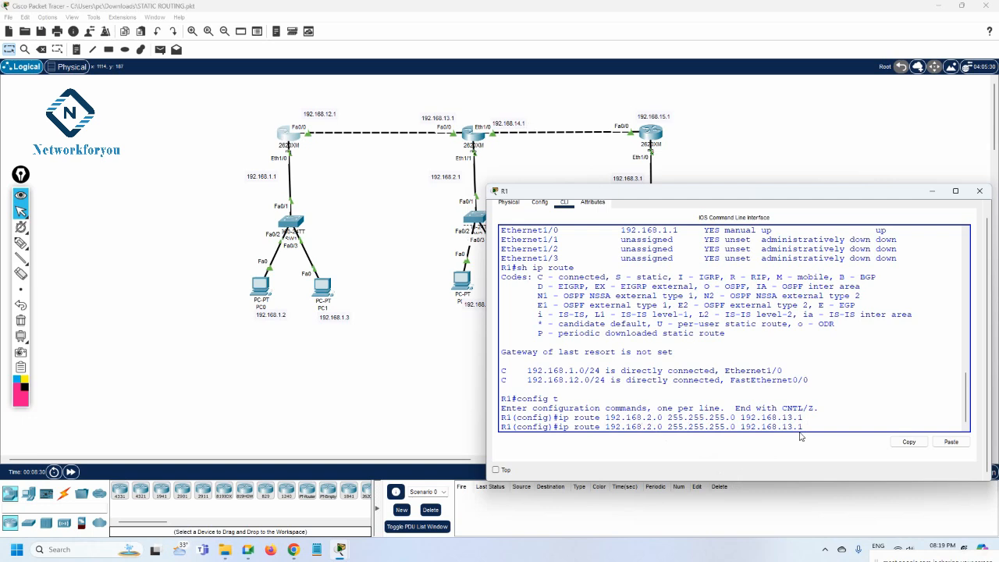
# Change the recalled command's destination to 192.168.14.0, keeping next hop 192.168.13.1, and apply the route.
pyautogui.press('Left')
pyautogui.press('Left')
pyautogui.press('Left')
pyautogui.press('Left')
pyautogui.press('Left')
pyautogui.press('Left')
pyautogui.press('Left')
pyautogui.press('Left')
pyautogui.press('Left')
pyautogui.press('Left')
pyautogui.press('Left')
pyautogui.press('Left')
pyautogui.press('Left')
pyautogui.press('Left')
pyautogui.press('Left')
pyautogui.press('Left')
pyautogui.press('Left')
pyautogui.press('Left')
pyautogui.press('Left')
pyautogui.press('Left')
pyautogui.press('BackSpace')
pyautogui.write('14')
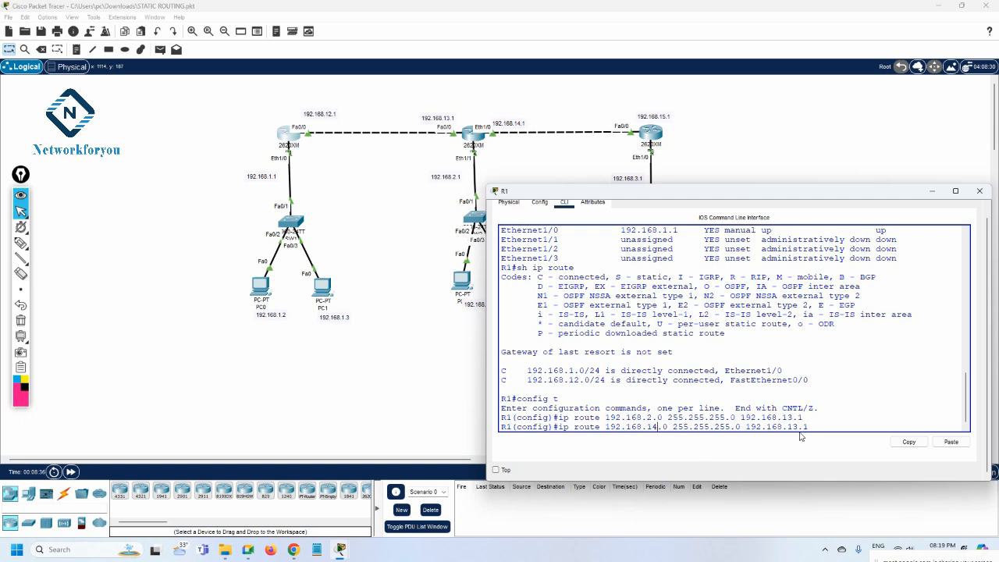
pyautogui.press('Return')
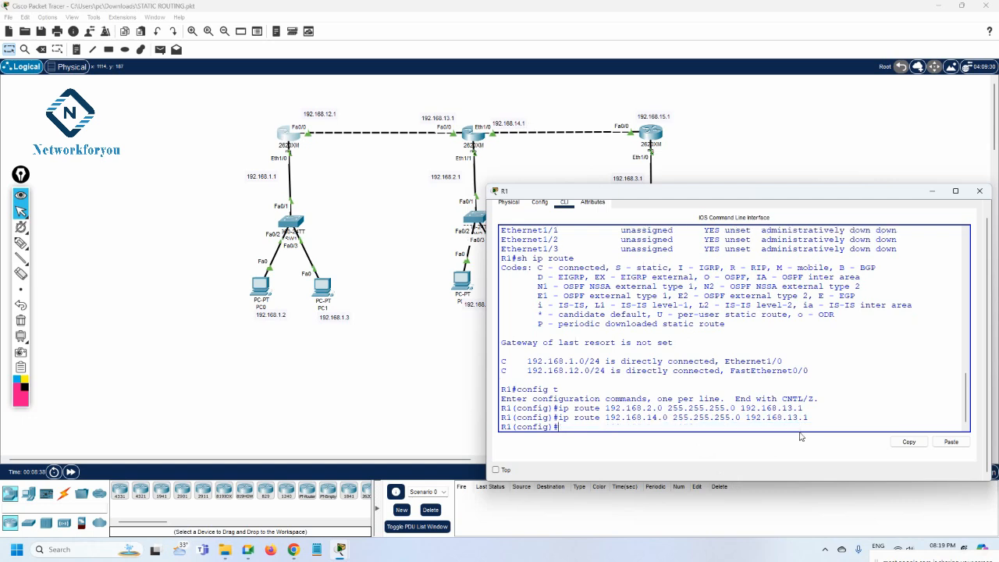
# Add a static route to 192.168.3.0 255.255.255.0 via 192.168.13.1 and save R1's configuration with do wr.
pyautogui.press('Up')
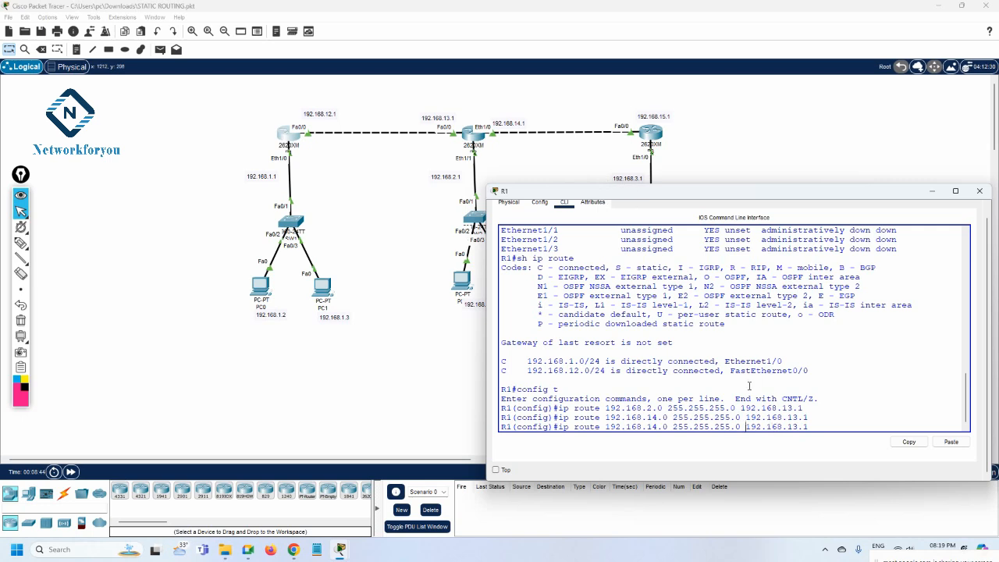
pyautogui.press('BackSpace')
pyautogui.press('BackSpace')
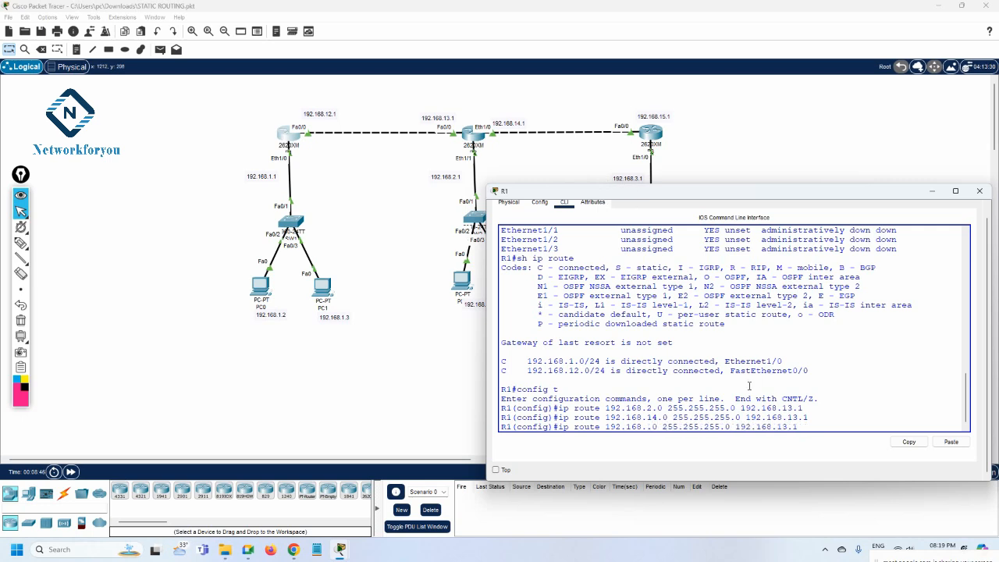
pyautogui.write('3')
pyautogui.press('Return')
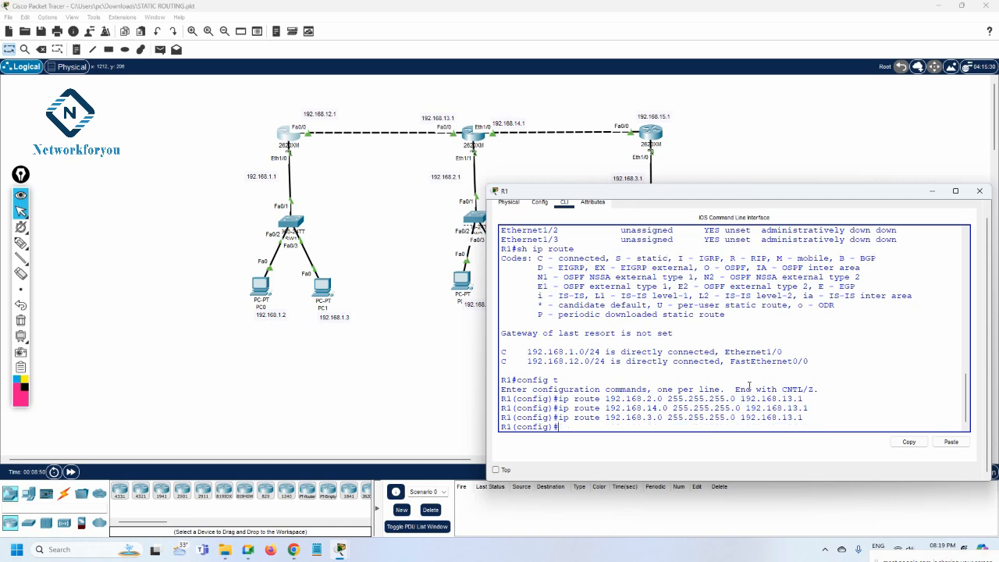
pyautogui.write('do wr')
pyautogui.press('Return')
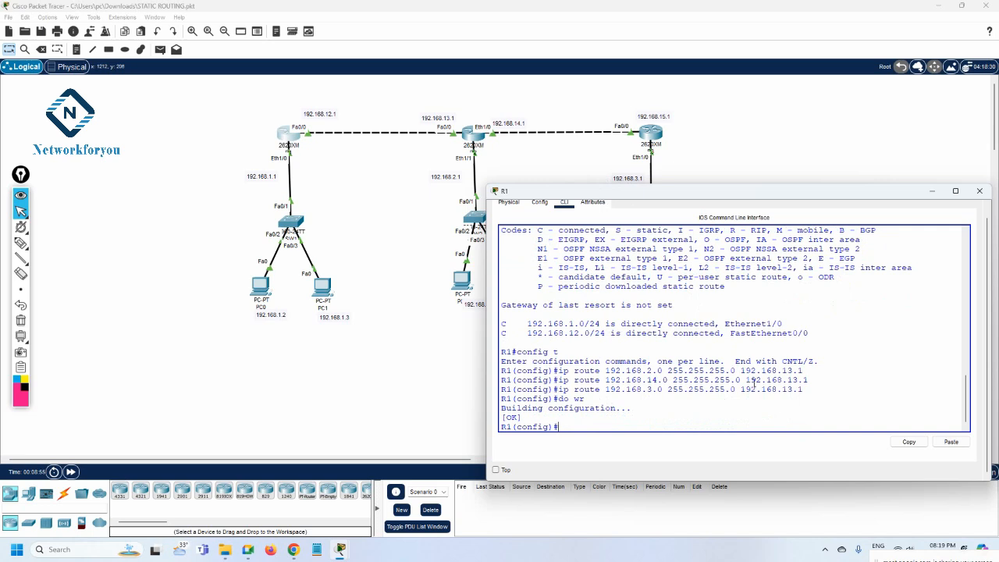
# Repeat the ping to 192.168.1.1 from PC0's command prompt and move its window clear of the third network.
pyautogui.click(266, 288)
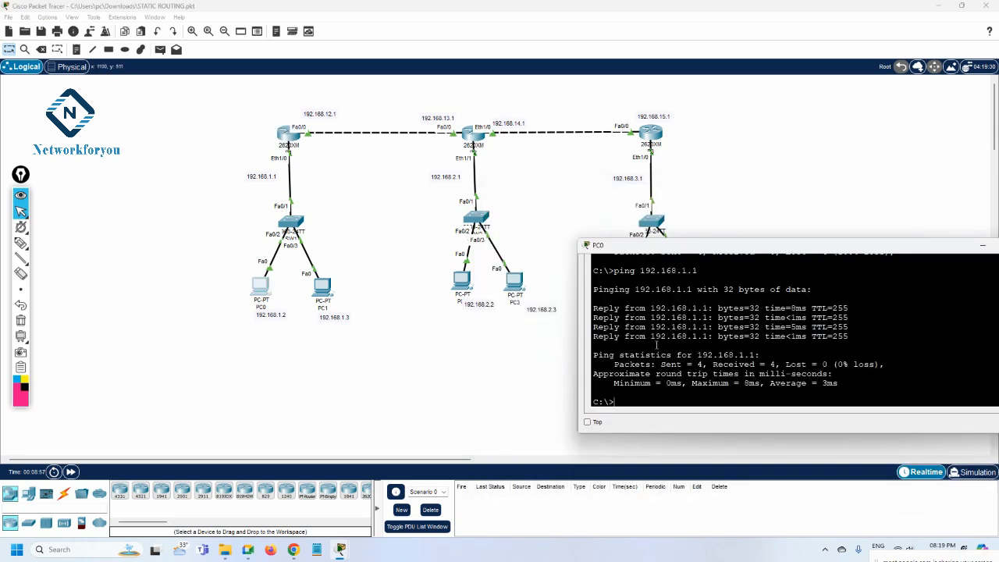
pyautogui.press('Up')
pyautogui.press('Return')
pyautogui.moveTo(647, 254); pyautogui.dragTo(721, 318)
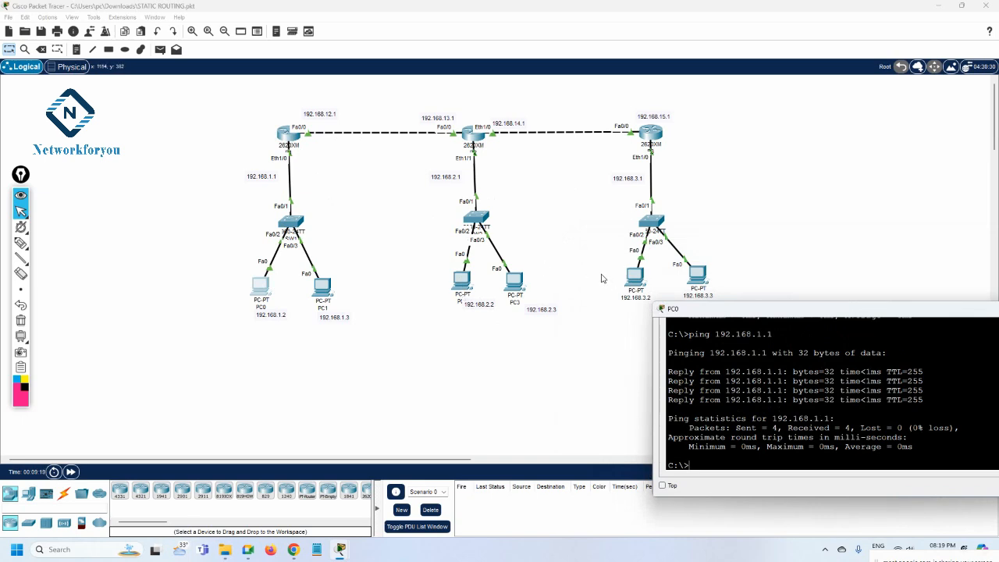
# Circle the links between the three routers with the pen, mark R1 and R2 with arrows, and clear the drawings.
pyautogui.click(20, 242)
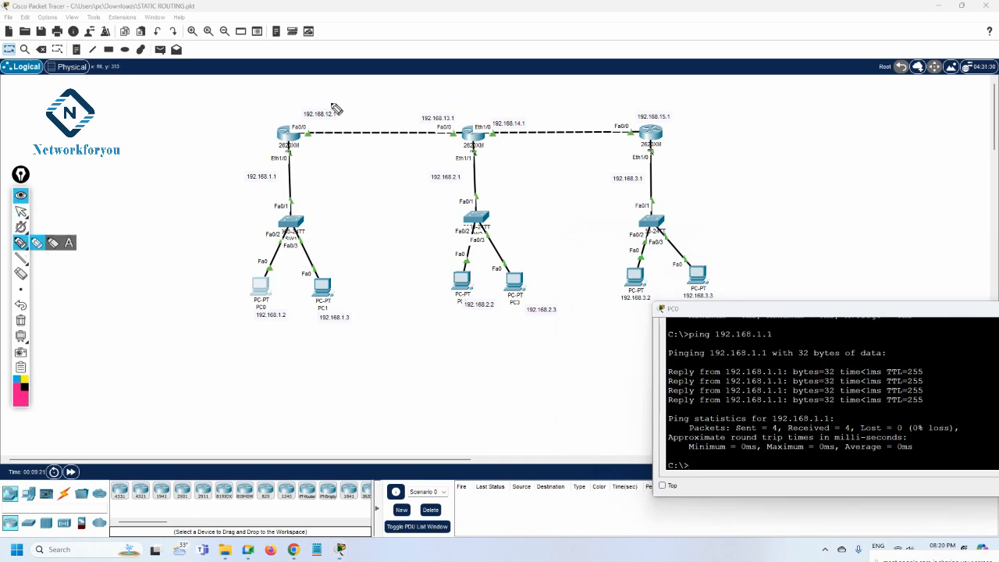
pyautogui.moveTo(334, 102)
pyautogui.mouseDown()
pyautogui.moveTo(309, 139)
pyautogui.moveTo(355, 158)
pyautogui.moveTo(461, 143)
pyautogui.moveTo(450, 103)
pyautogui.moveTo(323, 102)
pyautogui.mouseUp()
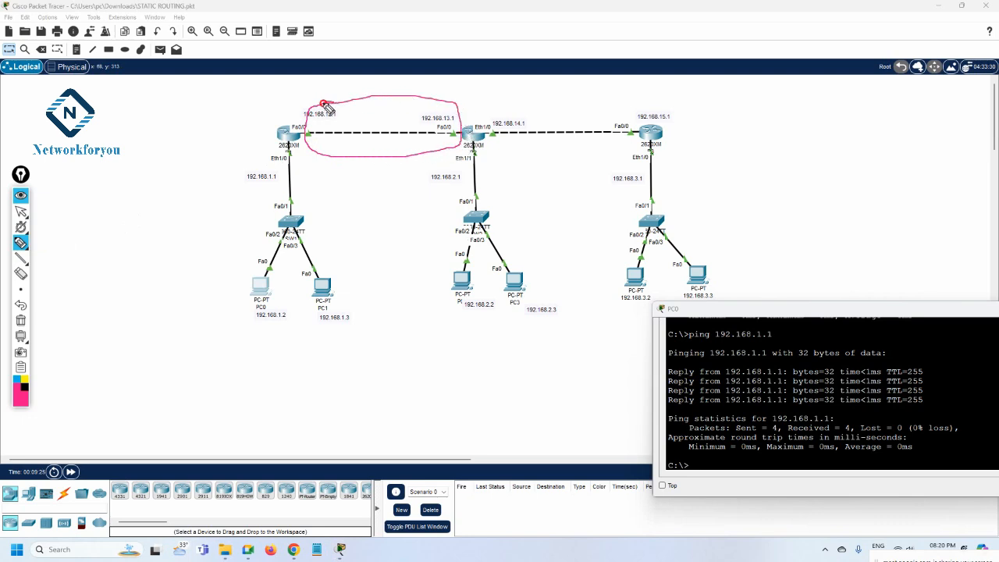
pyautogui.moveTo(505, 109)
pyautogui.mouseDown()
pyautogui.moveTo(498, 128)
pyautogui.moveTo(560, 160)
pyautogui.moveTo(633, 125)
pyautogui.moveTo(503, 111)
pyautogui.mouseUp()
pyautogui.moveTo(260, 82); pyautogui.dragTo(281, 110)
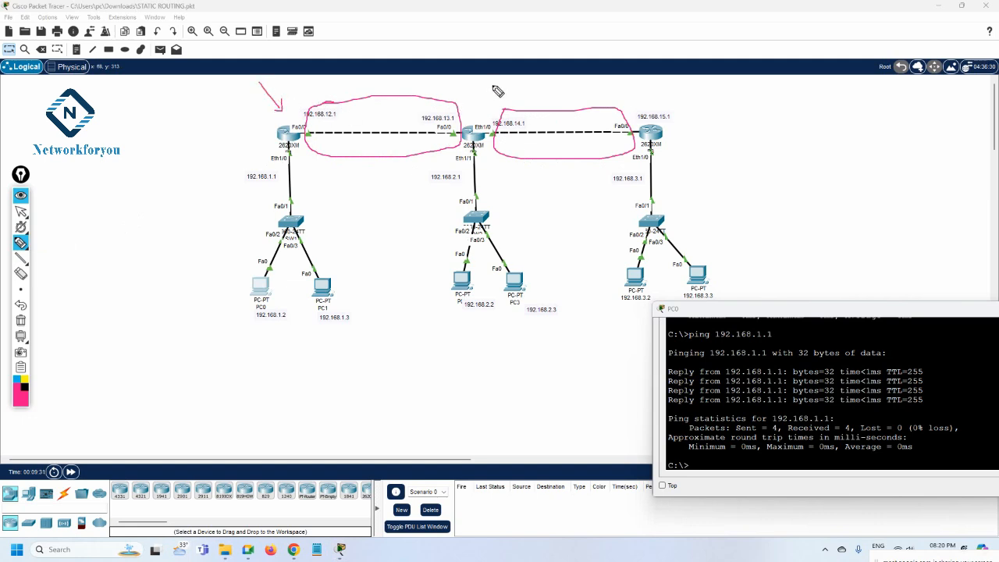
pyautogui.moveTo(499, 89); pyautogui.dragTo(474, 135)
pyautogui.moveTo(312, 123)
pyautogui.mouseDown()
pyautogui.moveTo(374, 145)
pyautogui.moveTo(441, 129)
pyautogui.moveTo(332, 115)
pyautogui.moveTo(315, 131)
pyautogui.mouseUp()
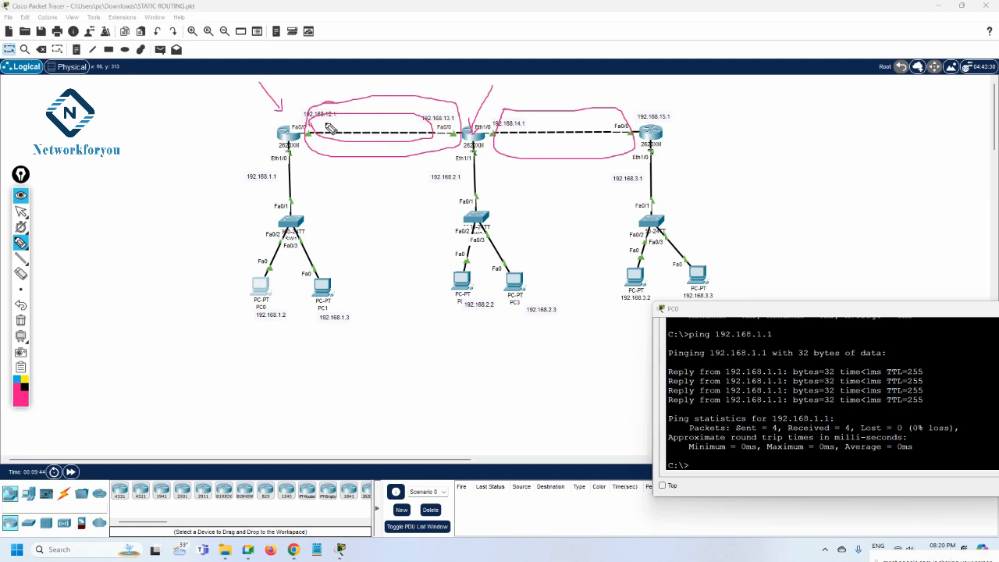
pyautogui.moveTo(334, 104)
pyautogui.mouseDown()
pyautogui.moveTo(304, 106)
pyautogui.moveTo(343, 125)
pyautogui.moveTo(307, 97)
pyautogui.moveTo(337, 114)
pyautogui.moveTo(468, 121)
pyautogui.moveTo(409, 123)
pyautogui.moveTo(433, 109)
pyautogui.mouseUp()
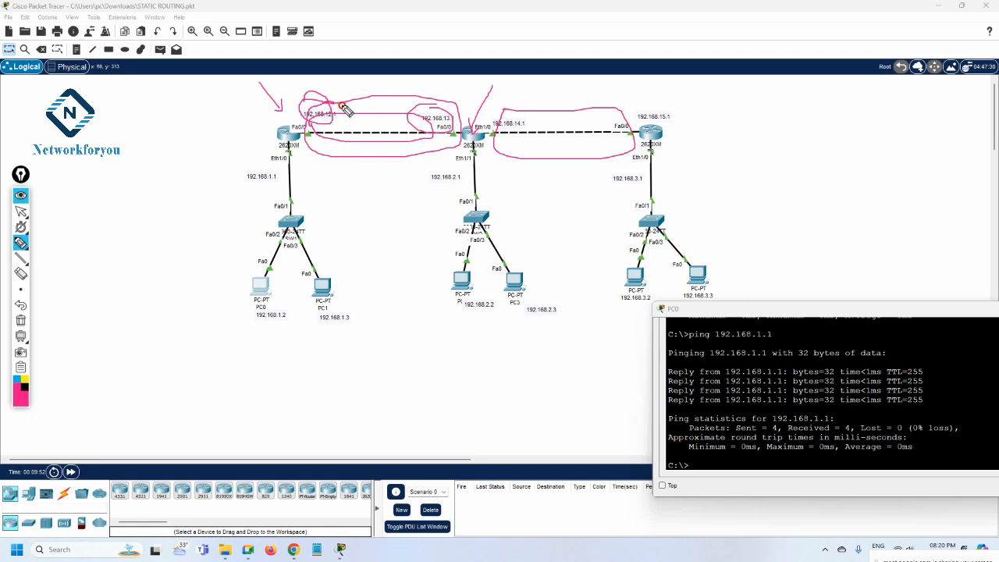
pyautogui.moveTo(339, 102)
pyautogui.mouseDown()
pyautogui.moveTo(328, 146)
pyautogui.moveTo(433, 132)
pyautogui.moveTo(344, 108)
pyautogui.mouseUp()
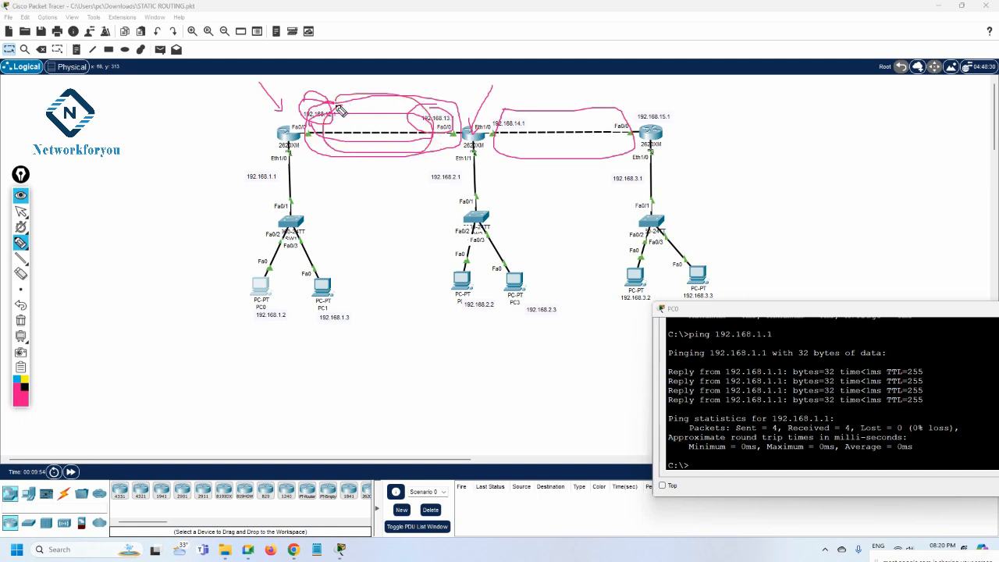
pyautogui.click(20, 320)
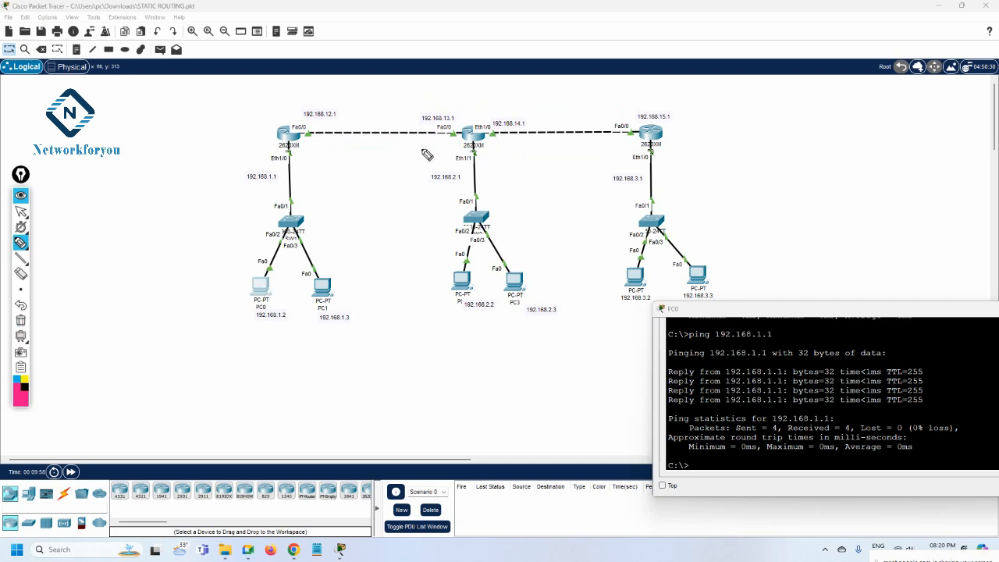
# Outline both router-to-router links again, add small loops inside the second outline, and erase all pen marks.
pyautogui.moveTo(323, 100)
pyautogui.mouseDown()
pyautogui.moveTo(320, 160)
pyautogui.moveTo(479, 162)
pyautogui.moveTo(402, 93)
pyautogui.moveTo(326, 103)
pyautogui.mouseUp()
pyautogui.moveTo(504, 95)
pyautogui.mouseDown()
pyautogui.moveTo(505, 131)
pyautogui.moveTo(631, 141)
pyautogui.moveTo(503, 95)
pyautogui.moveTo(531, 111)
pyautogui.moveTo(562, 111)
pyautogui.moveTo(523, 131)
pyautogui.moveTo(601, 147)
pyautogui.moveTo(545, 139)
pyautogui.moveTo(540, 92)
pyautogui.moveTo(562, 109)
pyautogui.mouseUp()
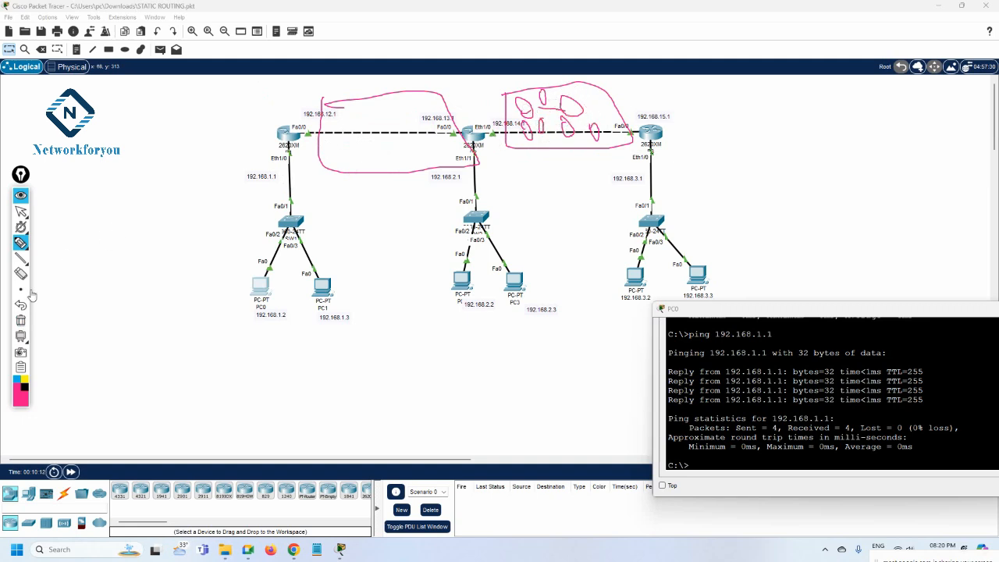
pyautogui.click(20, 320)
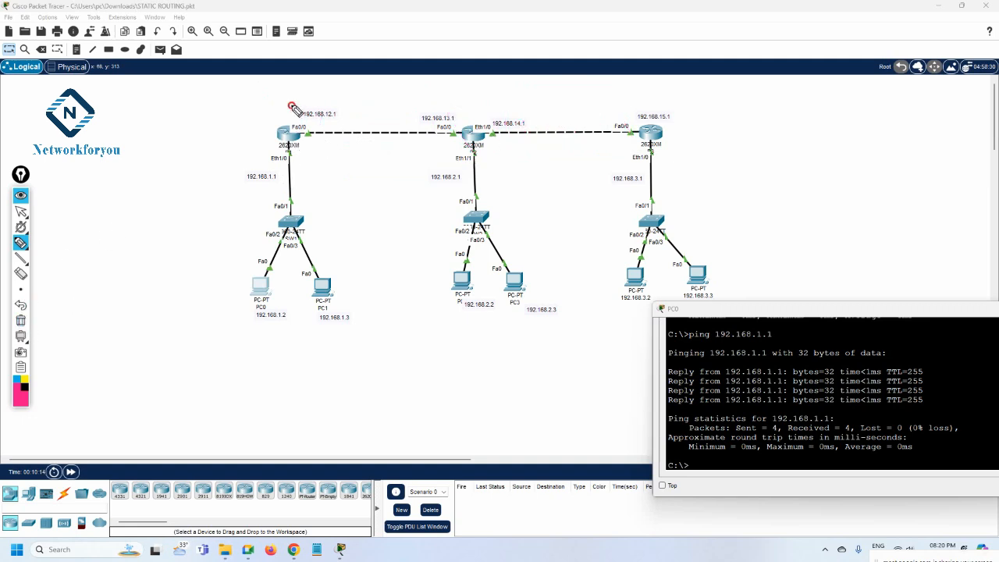
# Circle R1's and R2's whole networks, underline the link into R2's Fa0/0, and wipe the annotations.
pyautogui.moveTo(294, 103)
pyautogui.mouseDown()
pyautogui.moveTo(212, 263)
pyautogui.moveTo(364, 311)
pyautogui.moveTo(296, 105)
pyautogui.mouseUp()
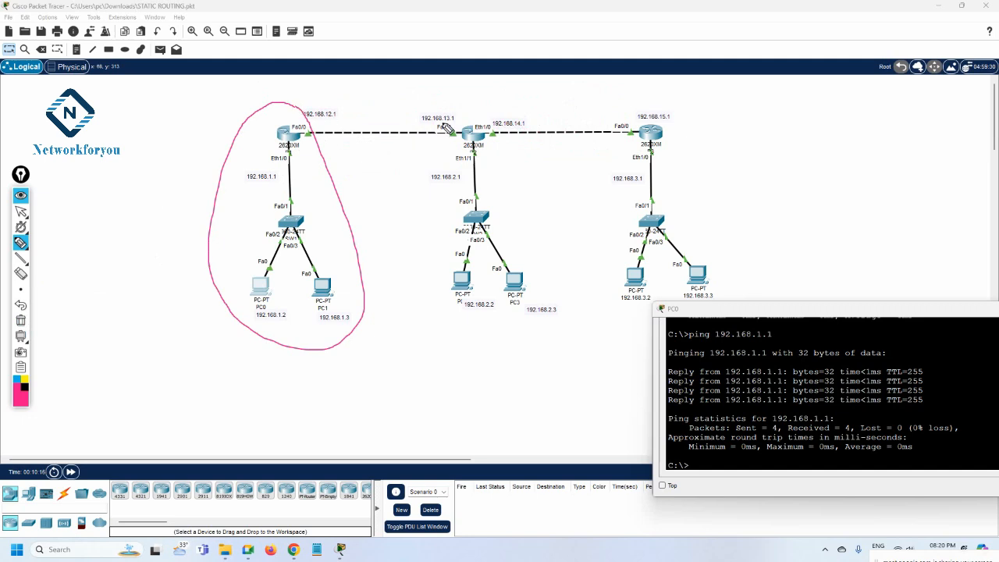
pyautogui.moveTo(501, 99)
pyautogui.mouseDown()
pyautogui.moveTo(440, 121)
pyautogui.moveTo(479, 330)
pyautogui.moveTo(544, 189)
pyautogui.moveTo(492, 101)
pyautogui.mouseUp()
pyautogui.moveTo(410, 133); pyautogui.dragTo(460, 133)
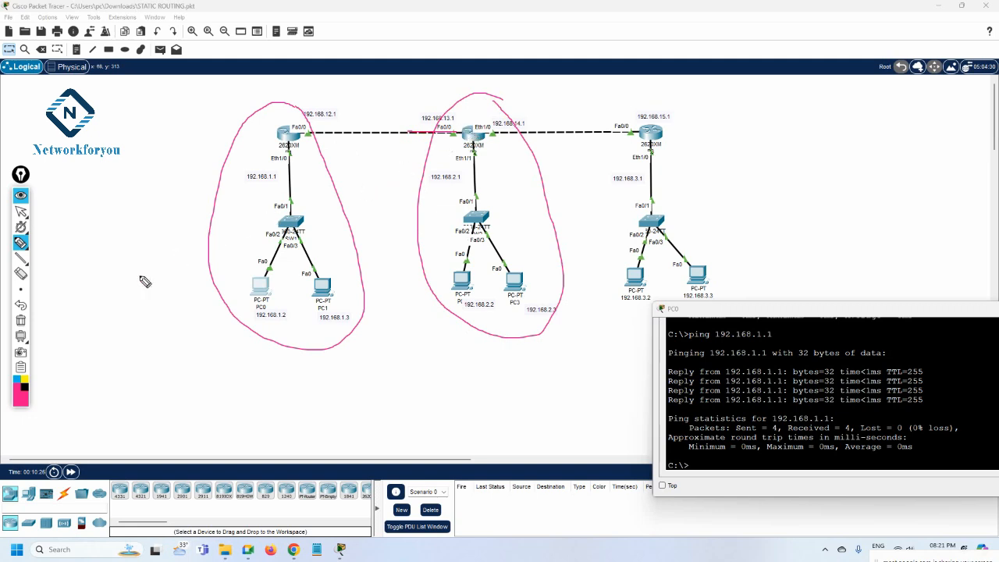
pyautogui.click(21, 321)
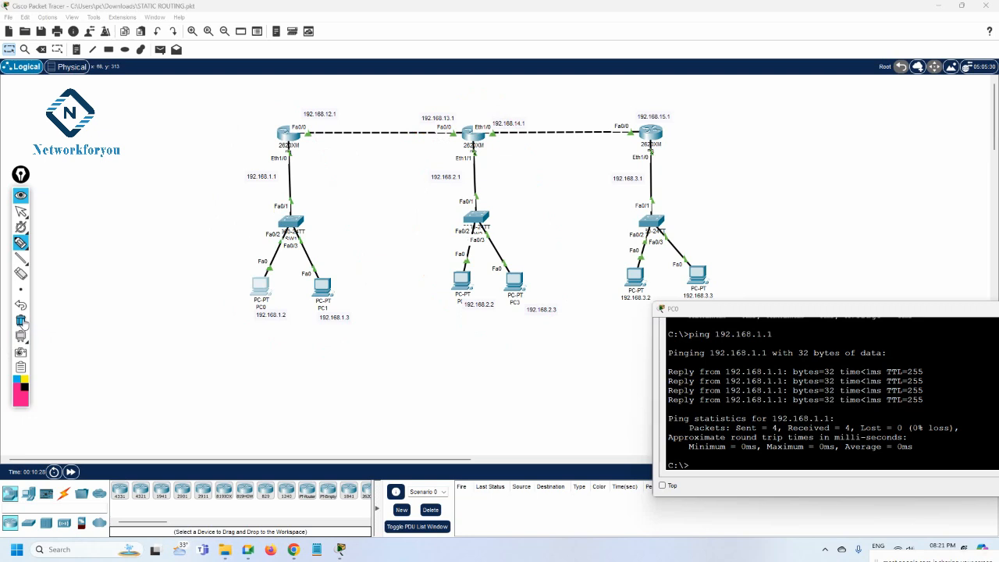
# Return to the normal pointer and repeat the ping to 192.168.1.1 from PC0's command prompt.
pyautogui.click(21, 212)
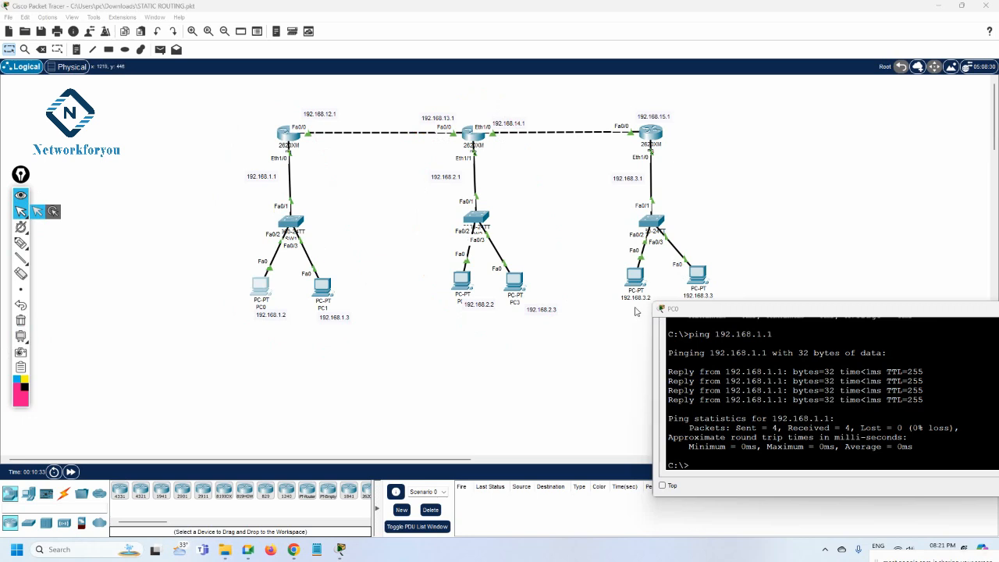
pyautogui.click(777, 415)
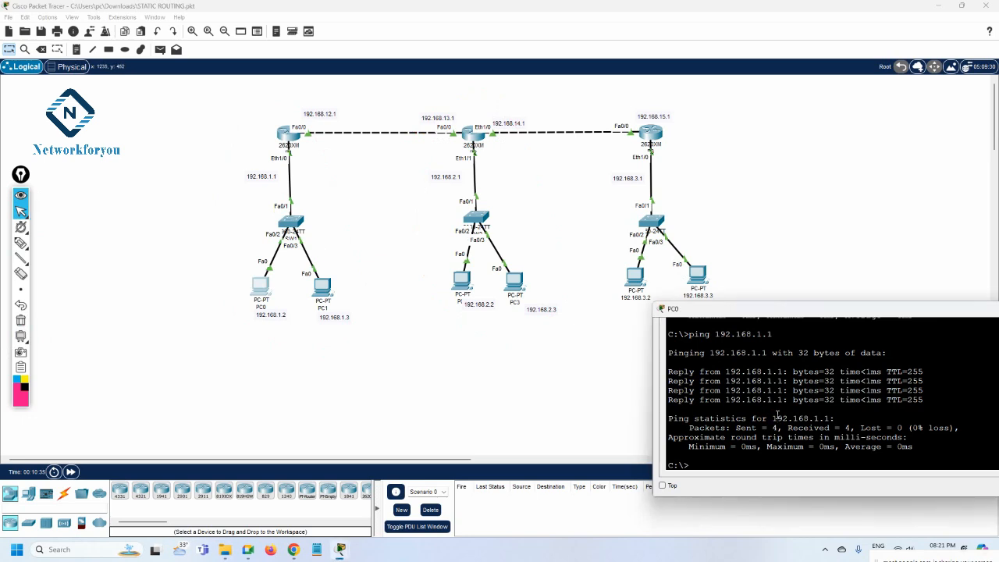
pyautogui.press('Up')
pyautogui.press('Return')
# Change the recalled ping's target to 192.168.2.2 and run it from PC0.
pyautogui.press('Up')
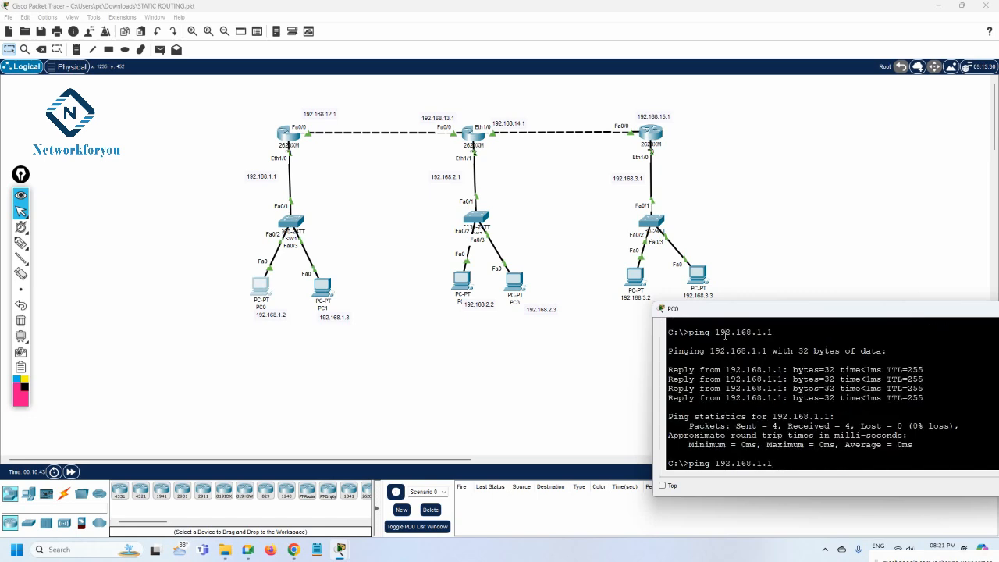
pyautogui.moveTo(771, 331); pyautogui.dragTo(704, 334)
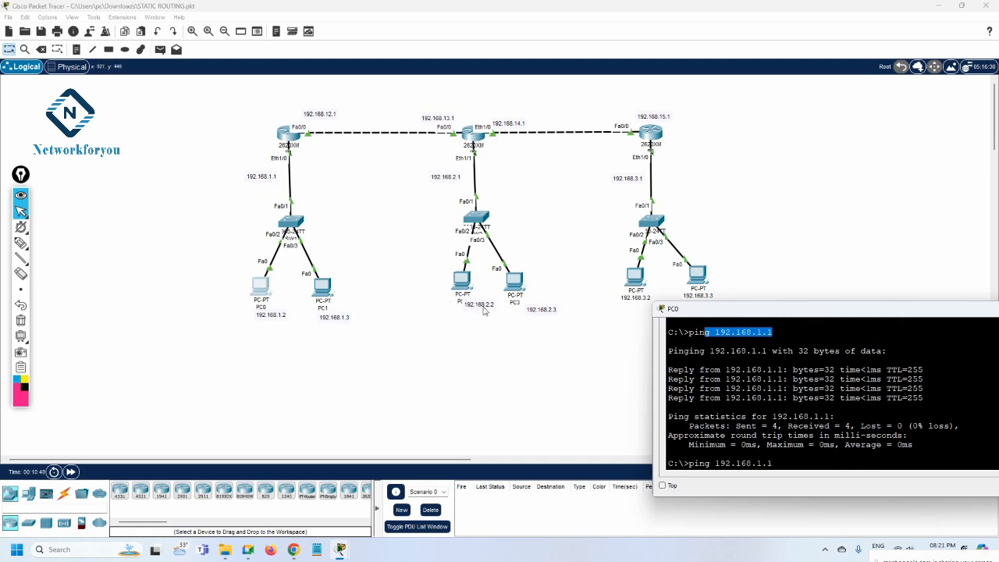
pyautogui.scroll(4, 825, 379)
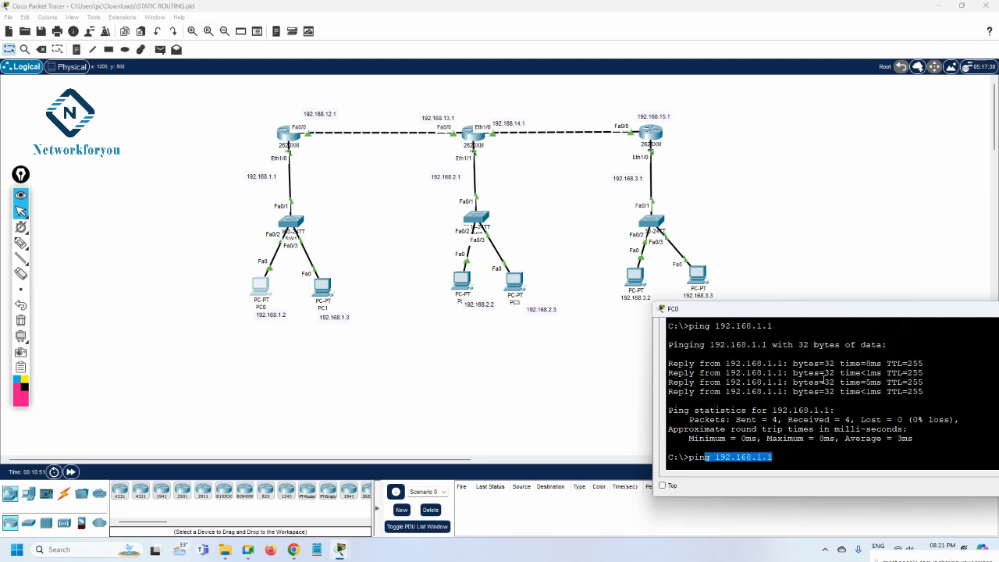
pyautogui.scroll(-4, 824, 379)
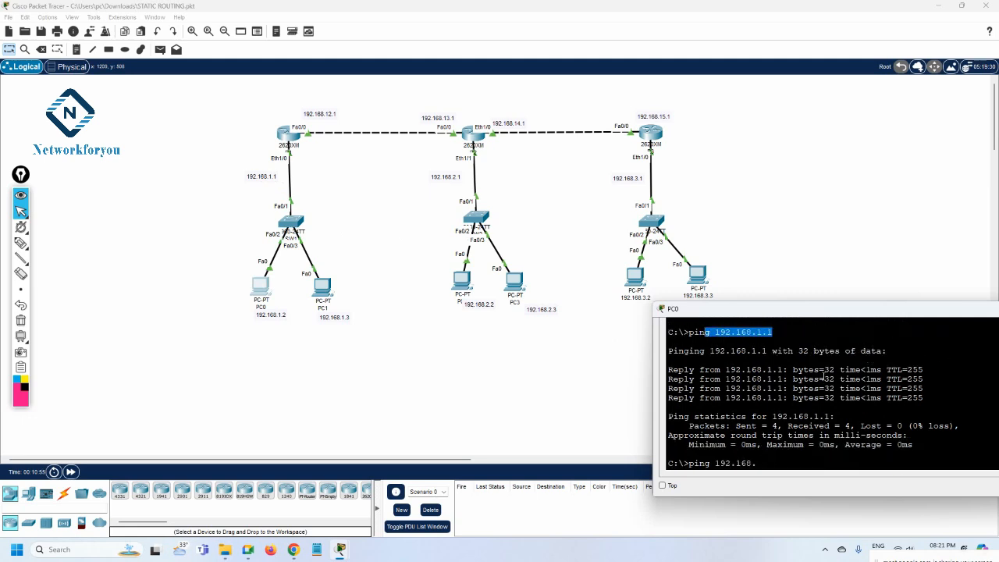
pyautogui.write('2.2')
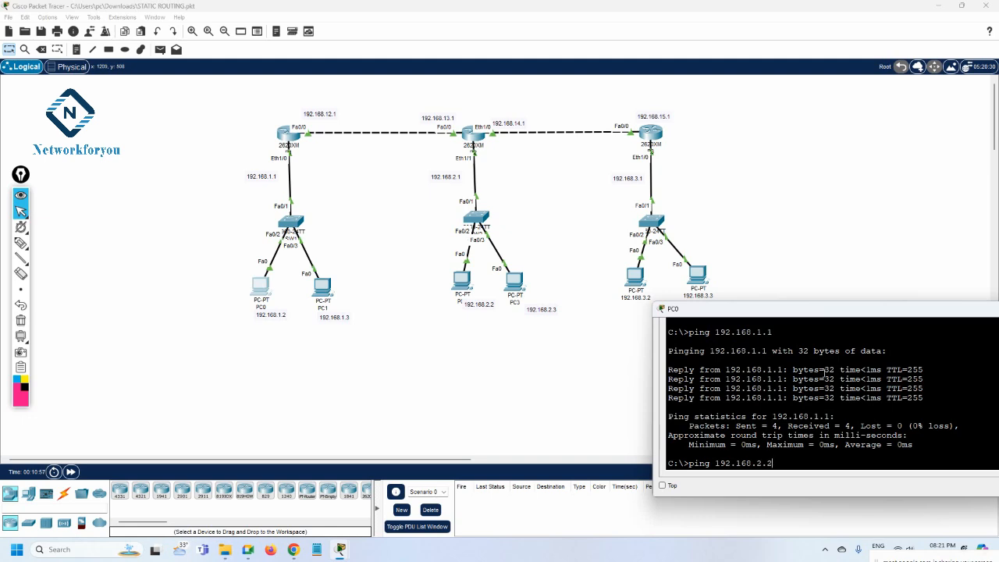
pyautogui.press('Return')
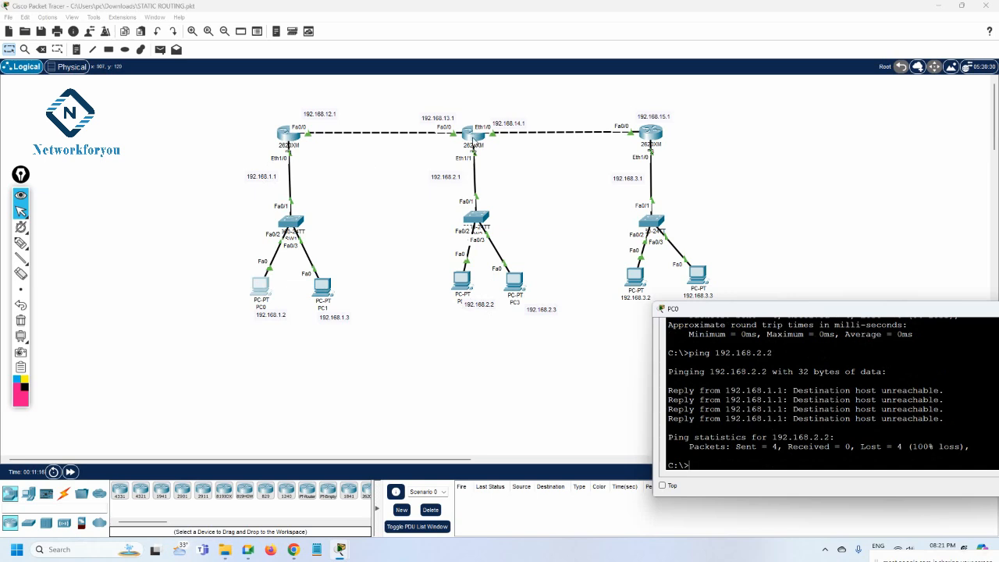
# Open R2's command line, widen its window and move it clear of the first two networks.
pyautogui.click(471, 137)
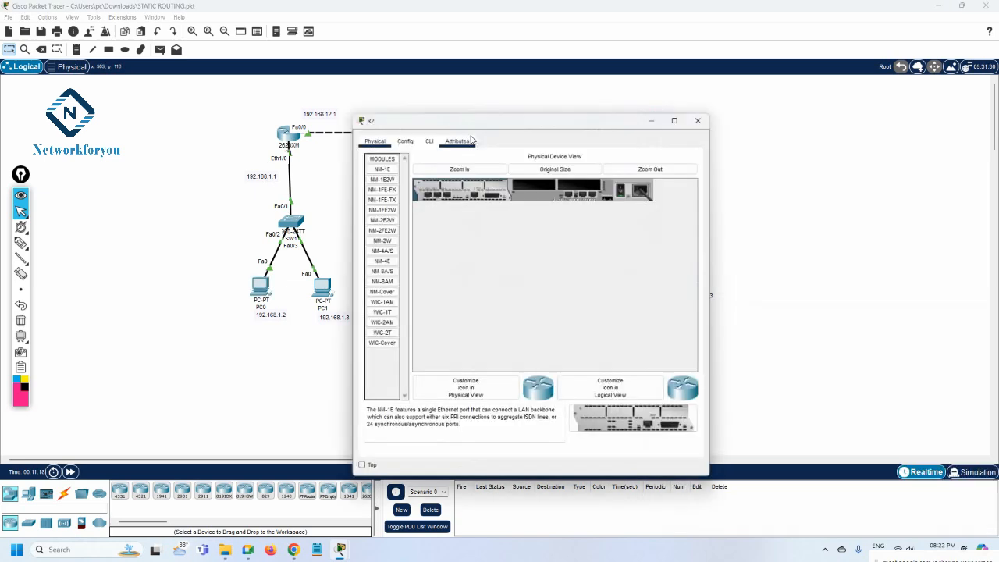
pyautogui.click(427, 140)
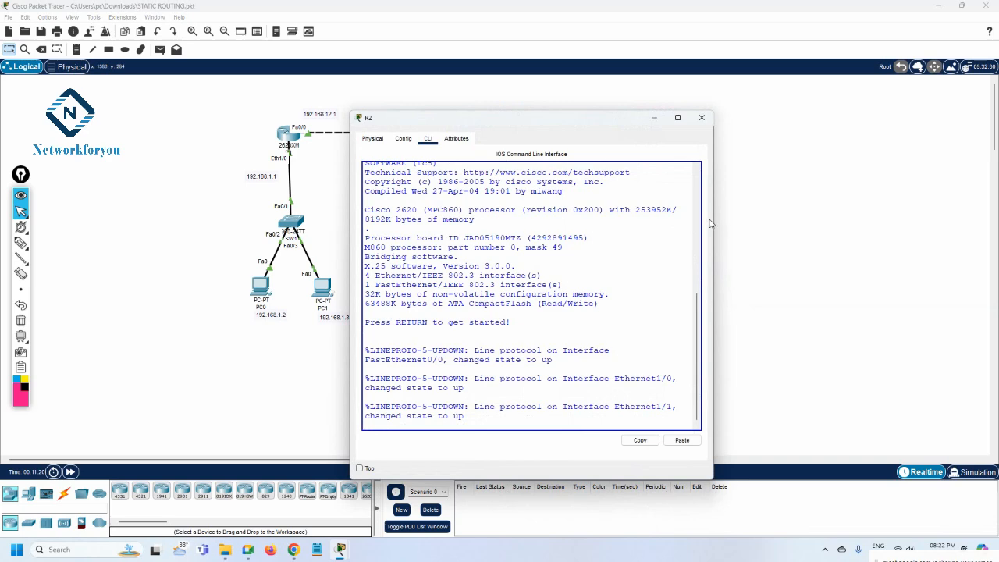
pyautogui.moveTo(712, 221); pyautogui.dragTo(912, 226)
pyautogui.moveTo(558, 119); pyautogui.dragTo(739, 157)
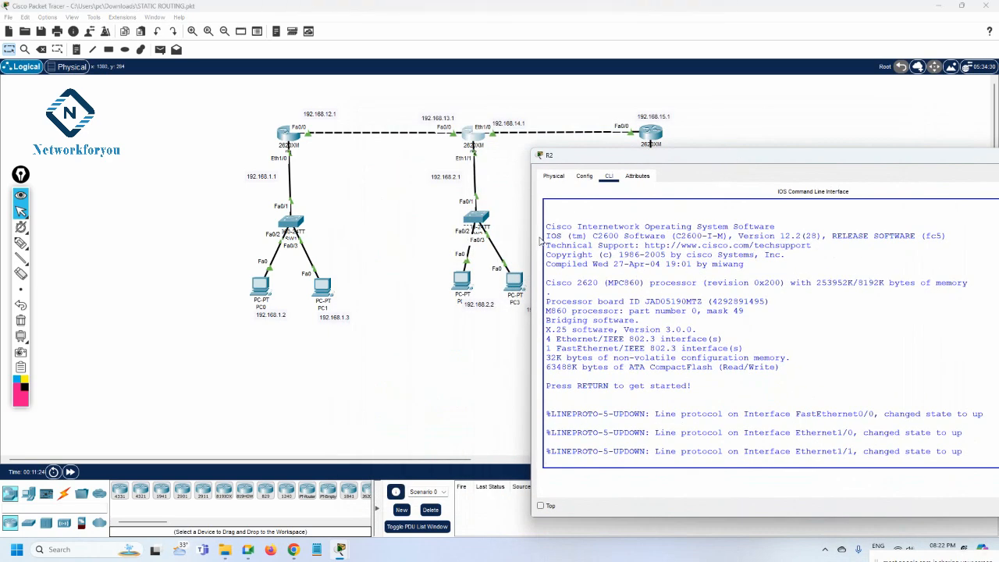
pyautogui.moveTo(531, 235); pyautogui.dragTo(485, 263)
pyautogui.moveTo(552, 159); pyautogui.dragTo(677, 181)
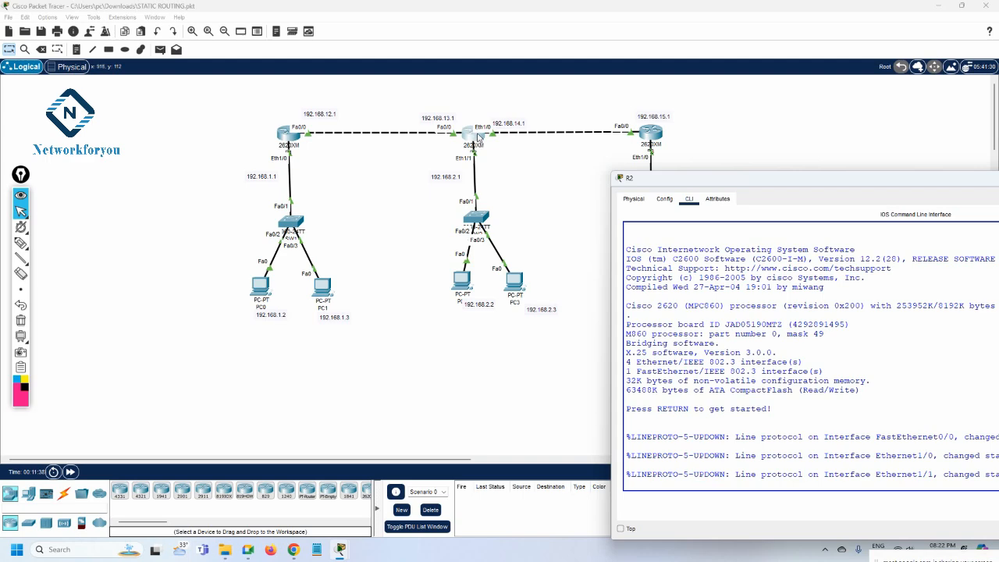
pyautogui.moveTo(700, 183); pyautogui.dragTo(665, 187)
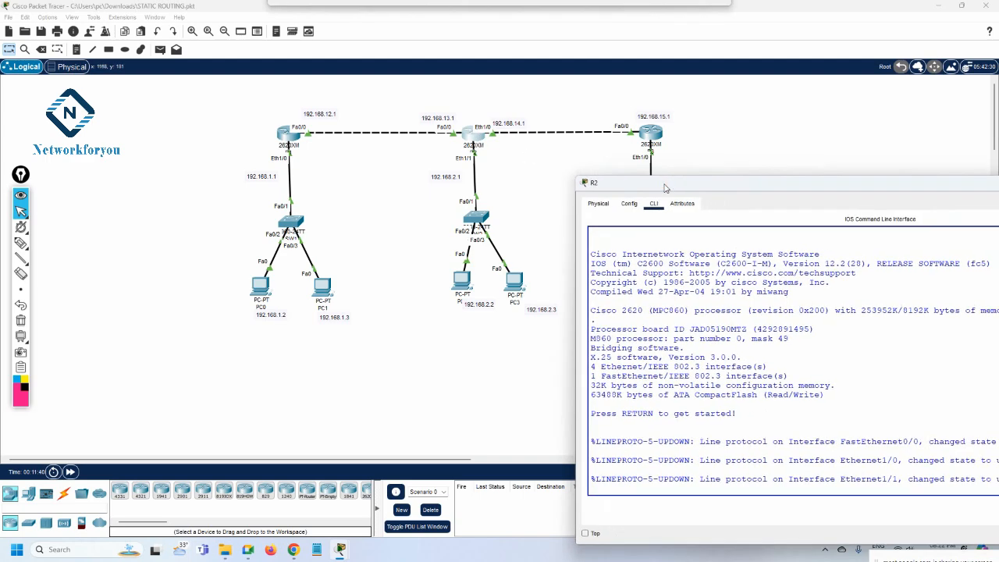
# Start R2's console session and enter privileged EXEC mode with en.
pyautogui.press('Return')
pyautogui.press('Return')
pyautogui.press('Return')
pyautogui.press('Return')
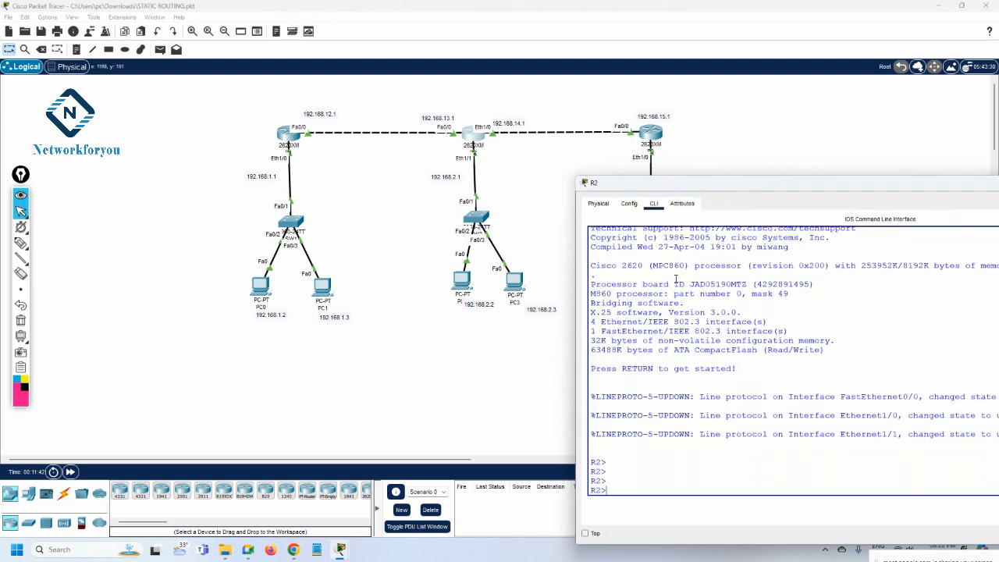
pyautogui.write('en')
pyautogui.press('Return')
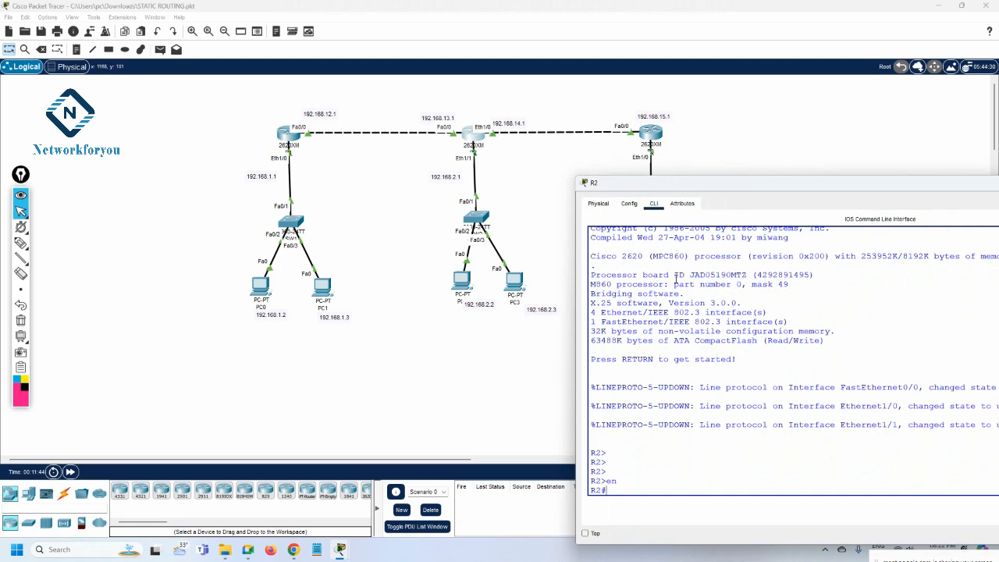
# List R2's interfaces and their IP addresses with sh ip int br.
pyautogui.write('sh ipint')
pyautogui.press('BackSpace')
pyautogui.press('BackSpace')
pyautogui.write('int br')
pyautogui.press('Return')
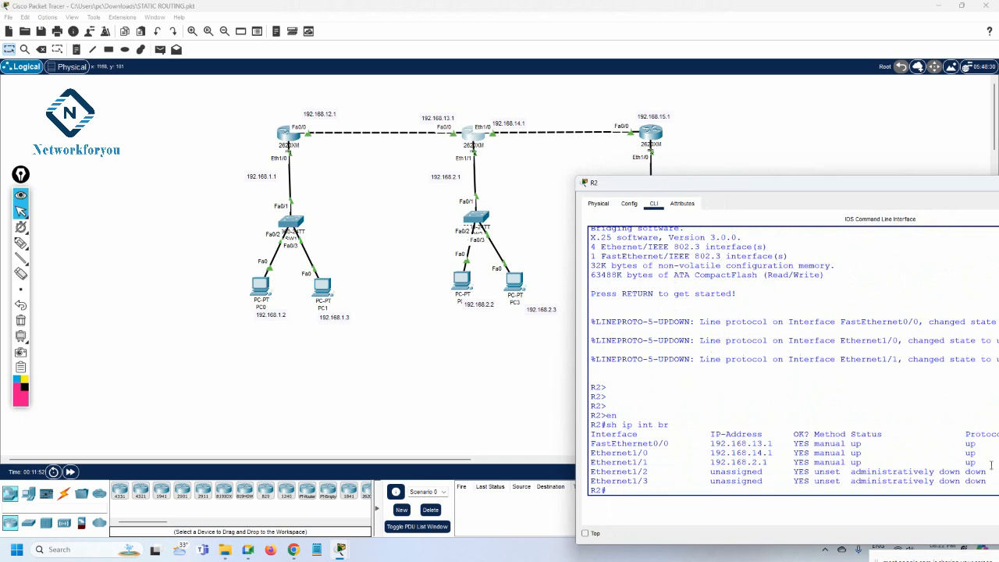
# Highlight R2's FastEthernet0/0, Ethernet1/0 and Ethernet1/1 entries in the interface list to compare them with the topology.
pyautogui.moveTo(991, 465); pyautogui.dragTo(581, 444)
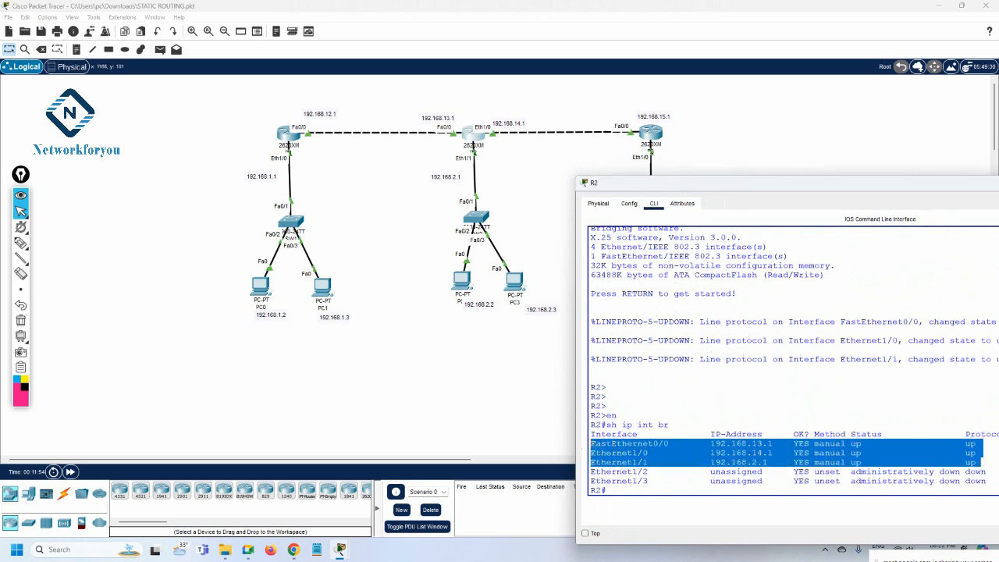
pyautogui.click(632, 444)
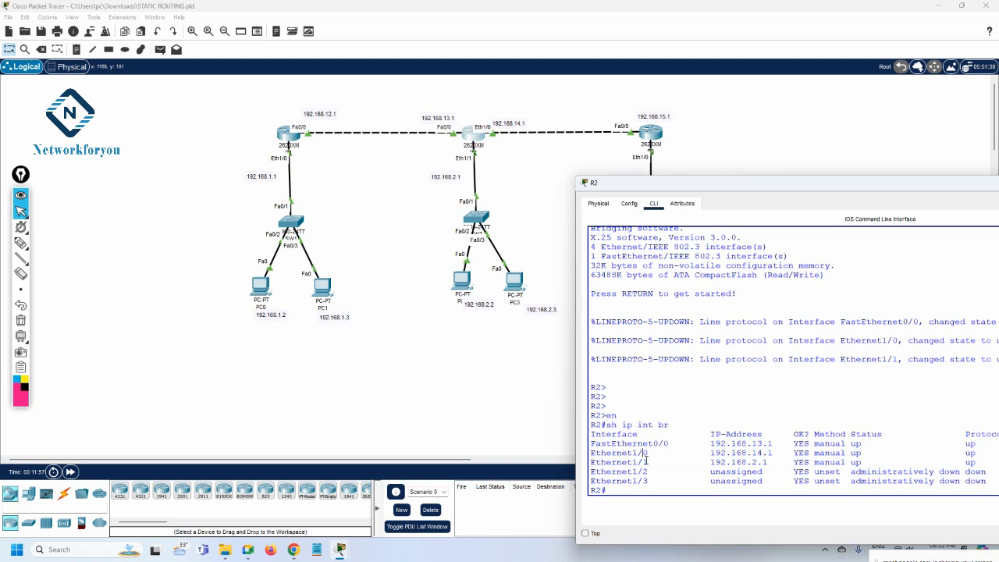
pyautogui.moveTo(674, 444); pyautogui.dragTo(591, 443)
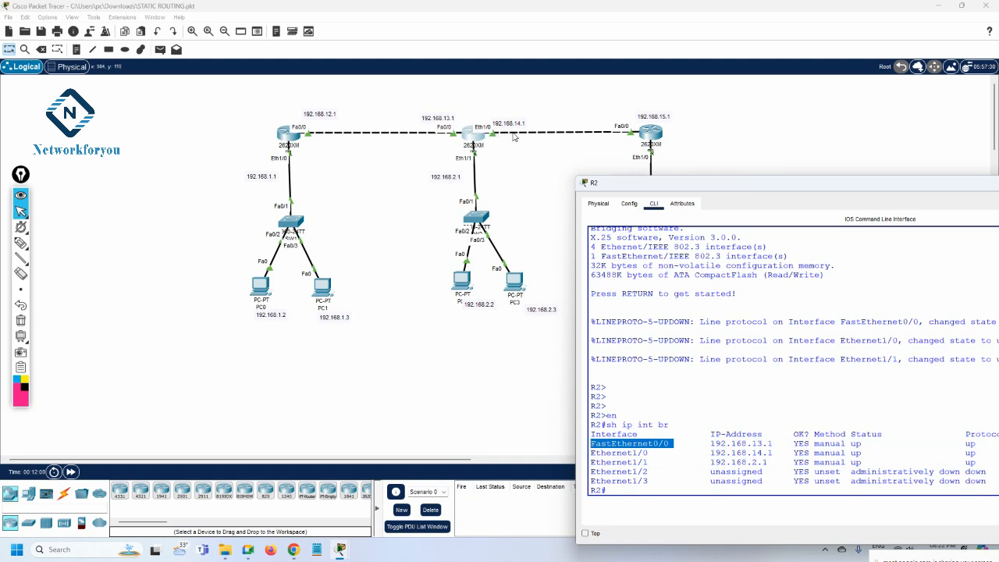
pyautogui.moveTo(784, 452); pyautogui.dragTo(583, 463)
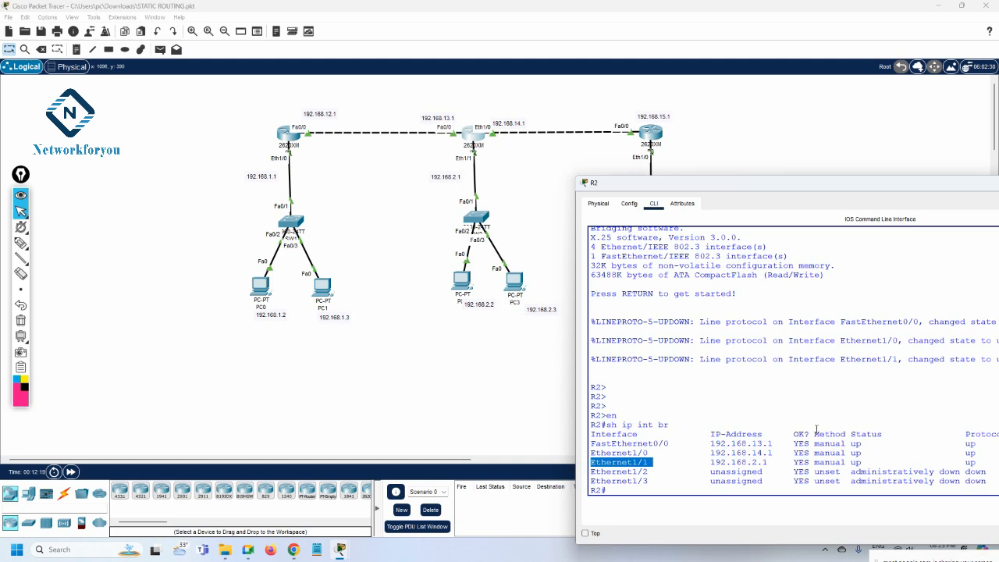
pyautogui.click(815, 425)
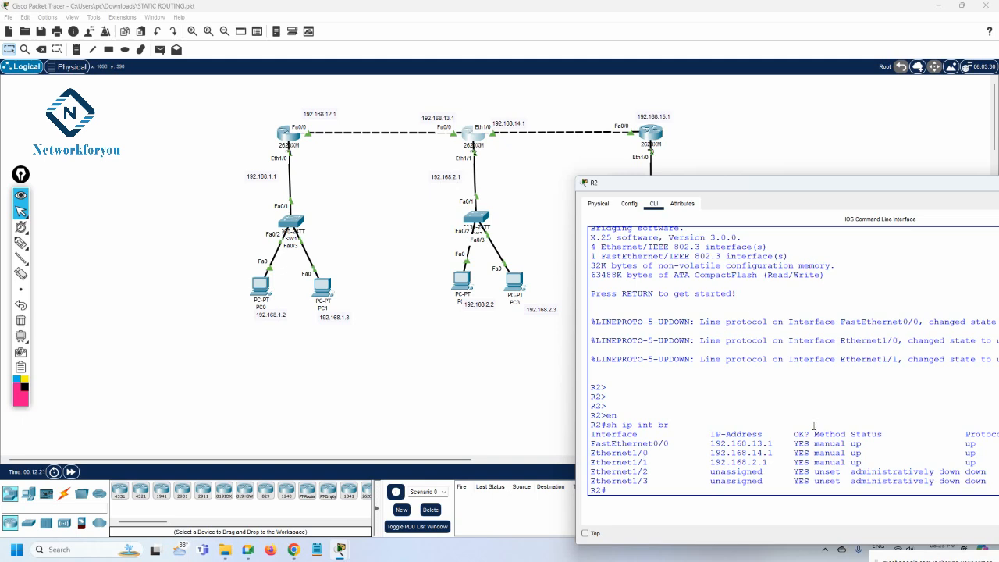
# Add blank prompt lines on R2 and show its routing table with sh ip route.
pyautogui.press('Return')
pyautogui.press('Return')
pyautogui.press('Return')
pyautogui.press('Return')
pyautogui.press('Return')
pyautogui.press('Return')
pyautogui.press('Return')
pyautogui.press('Return')
pyautogui.press('Return')
pyautogui.press('Return')
pyautogui.press('Return')
pyautogui.press('Return')
pyautogui.press('Return')
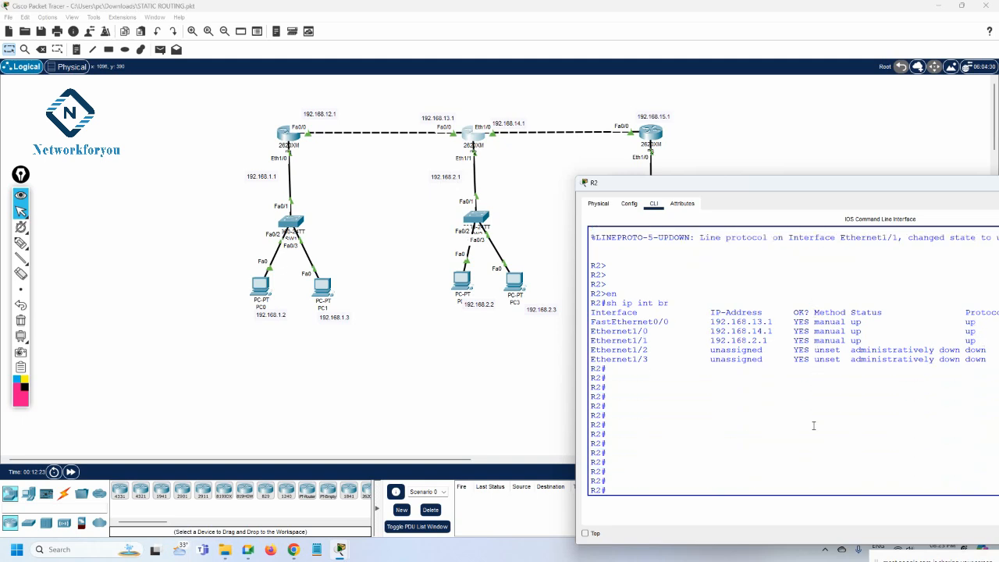
pyautogui.write('sh ip route')
pyautogui.press('Return')
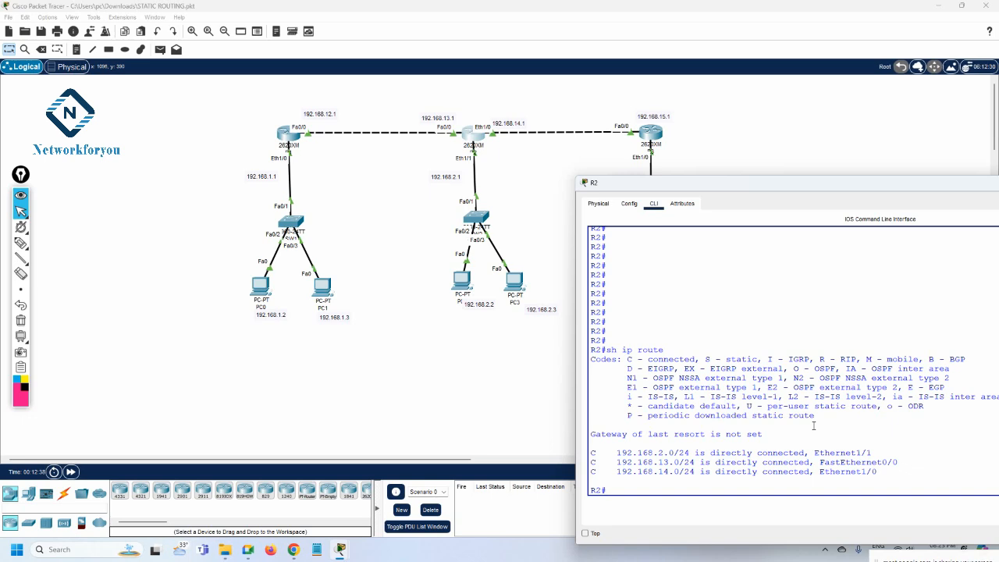
# Enter R2's global configuration mode with config t and begin an ip route command.
pyautogui.write('config t')
pyautogui.press('Return')
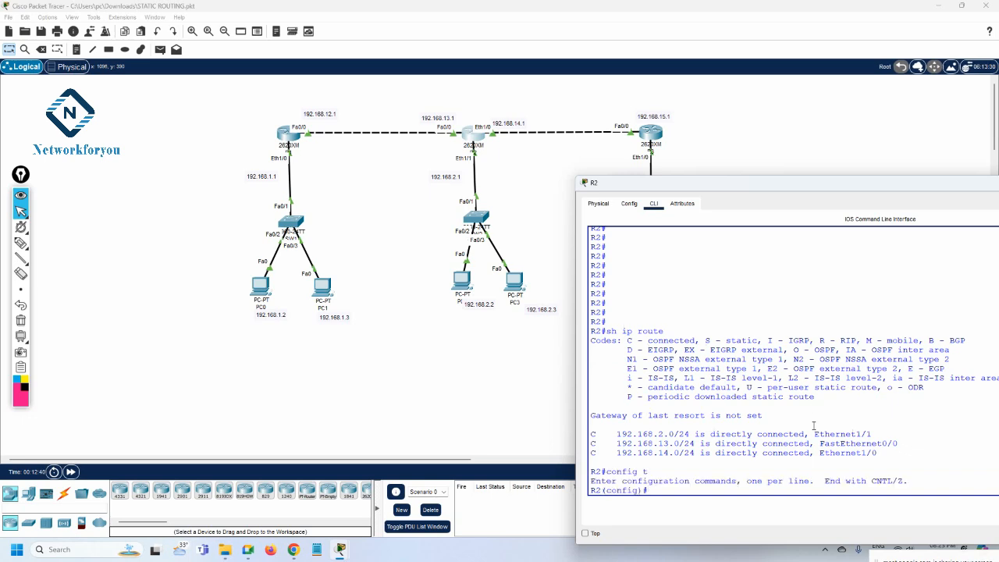
pyautogui.write('ip route')
# Mark the paths from R2 to R1's and R3's networks with the annotation pen, and clear the drawings.
pyautogui.click(20, 243)
pyautogui.moveTo(477, 99)
pyautogui.mouseDown()
pyautogui.moveTo(497, 107)
pyautogui.moveTo(437, 80)
pyautogui.moveTo(251, 155)
pyautogui.moveTo(256, 171)
pyautogui.moveTo(264, 160)
pyautogui.mouseUp()
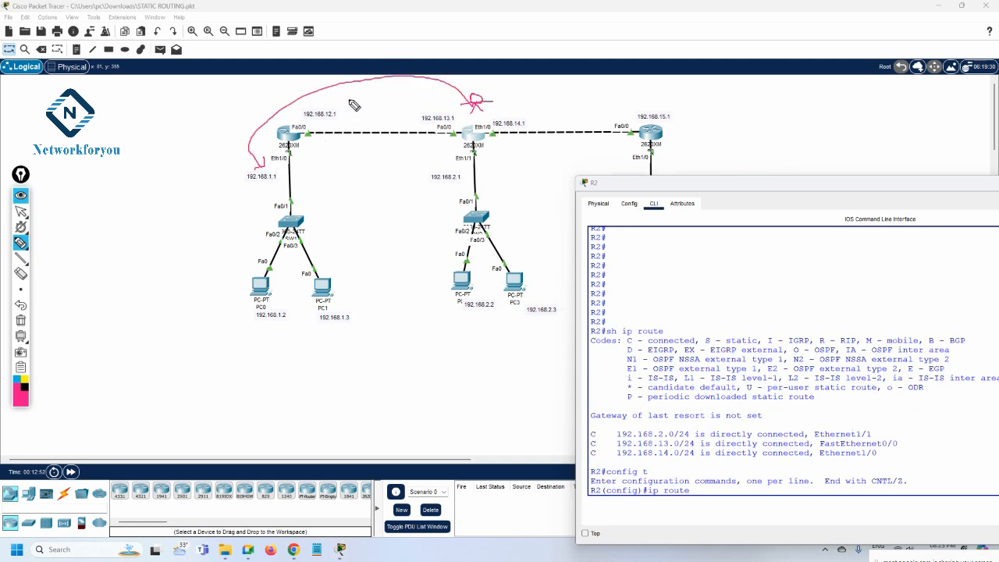
pyautogui.moveTo(353, 95)
pyautogui.mouseDown()
pyautogui.moveTo(335, 100)
pyautogui.moveTo(342, 117)
pyautogui.mouseUp()
pyautogui.moveTo(479, 129)
pyautogui.mouseDown()
pyautogui.moveTo(532, 91)
pyautogui.moveTo(663, 134)
pyautogui.moveTo(652, 168)
pyautogui.mouseUp()
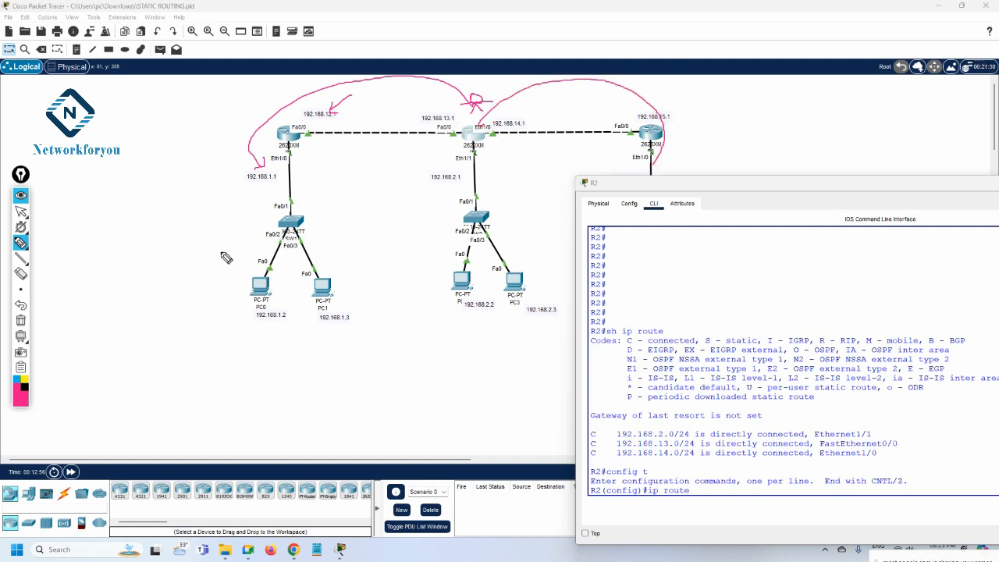
pyautogui.click(23, 211)
pyautogui.moveTo(639, 183); pyautogui.dragTo(647, 249)
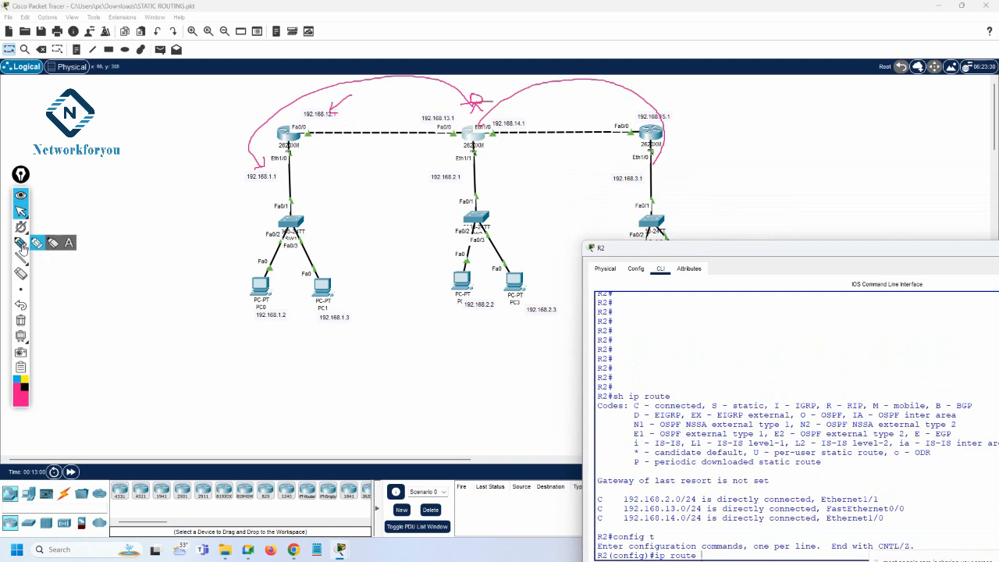
pyautogui.click(22, 243)
pyautogui.moveTo(483, 127)
pyautogui.mouseDown()
pyautogui.moveTo(623, 137)
pyautogui.moveTo(609, 134)
pyautogui.moveTo(636, 117)
pyautogui.moveTo(609, 118)
pyautogui.mouseUp()
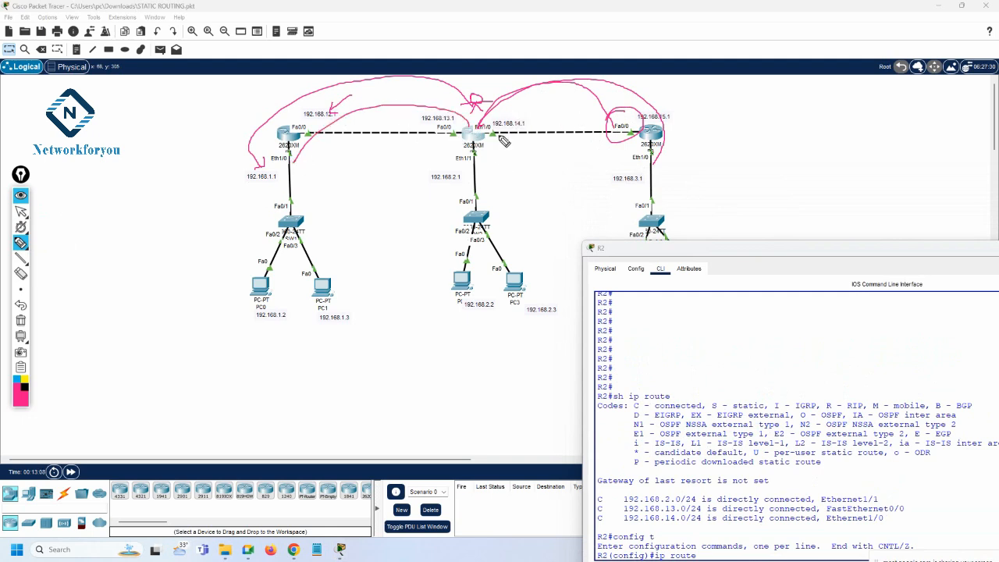
pyautogui.click(20, 320)
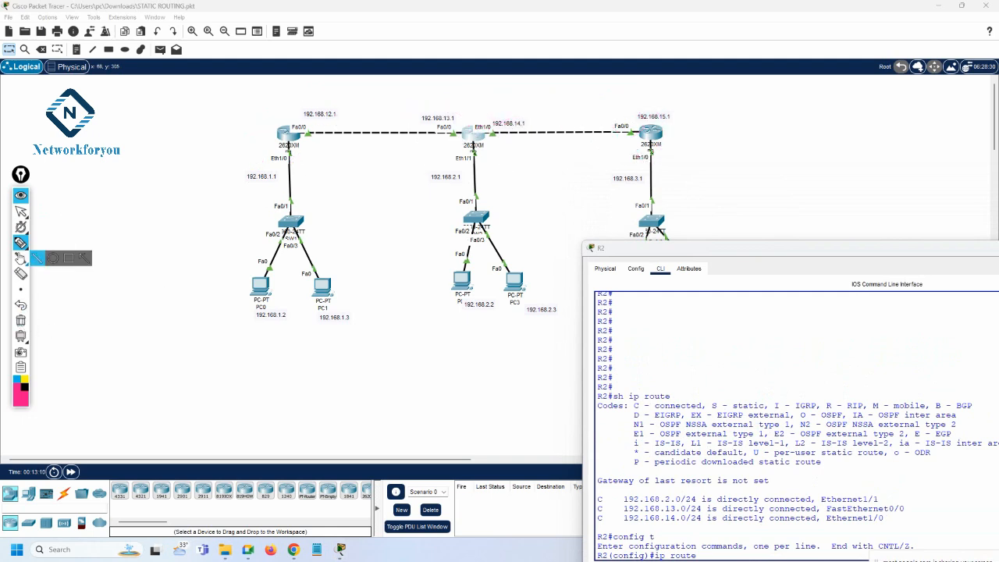
pyautogui.click(20, 211)
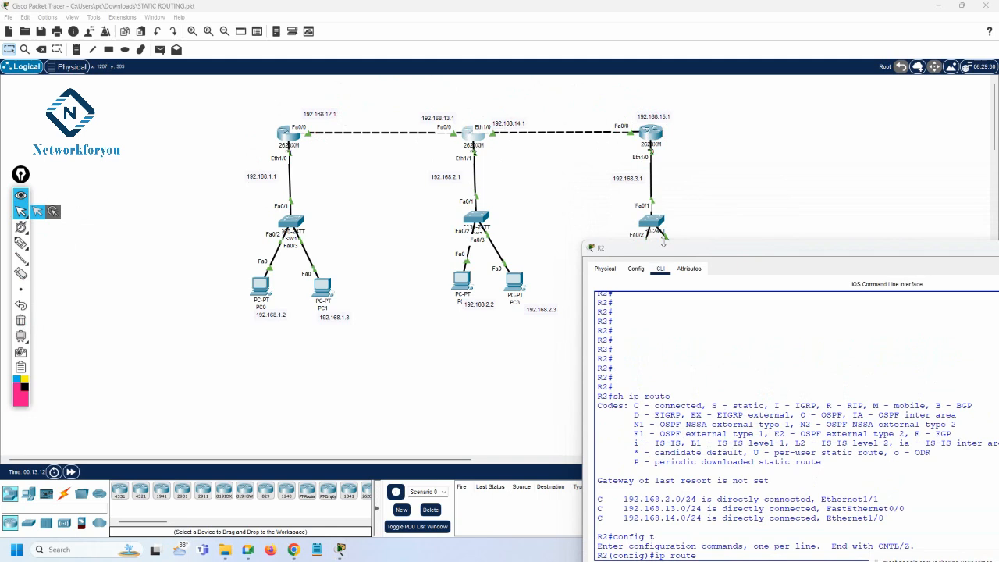
# Begin a static route command on R2 for network 192.168.1.0 with mask 255.255.255.0.
pyautogui.moveTo(661, 250)
pyautogui.mouseDown()
pyautogui.moveTo(667, 275)
pyautogui.moveTo(647, 179)
pyautogui.mouseUp()
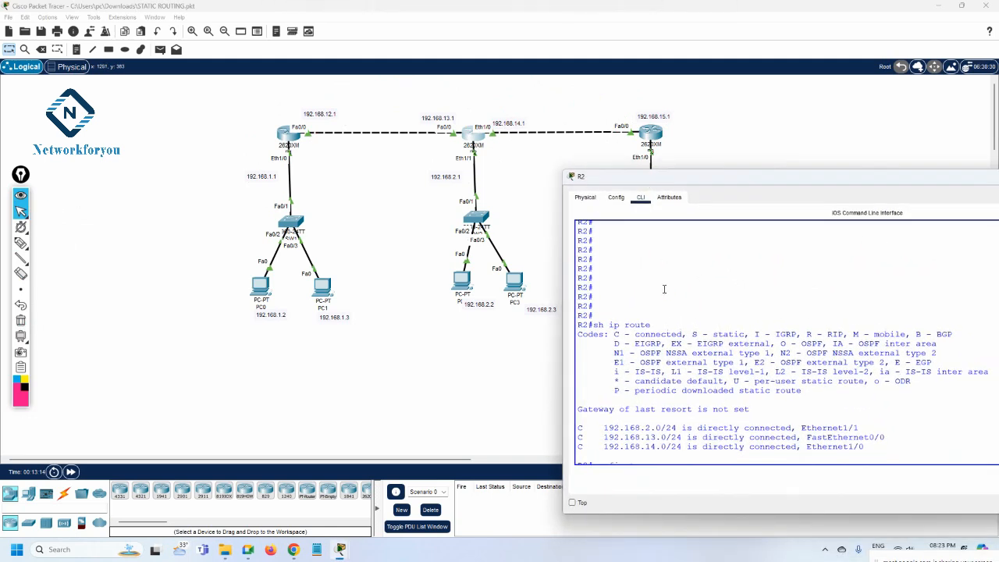
pyautogui.scroll(-3, 664, 289)
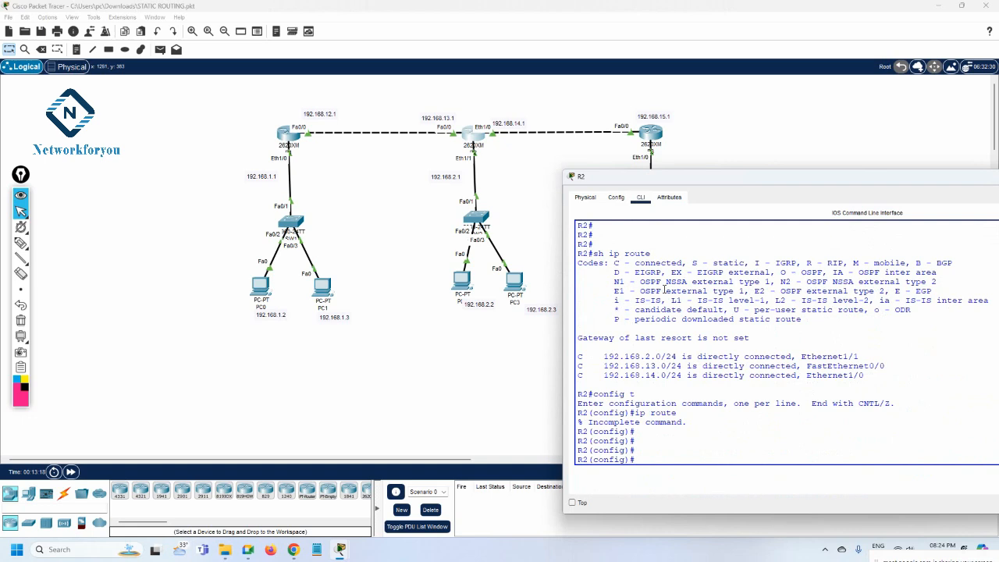
pyautogui.write('rou')
pyautogui.write('te 19')
pyautogui.write('2.168.1.')
pyautogui.write('0 255.2553')
pyautogui.write('5.255.0')
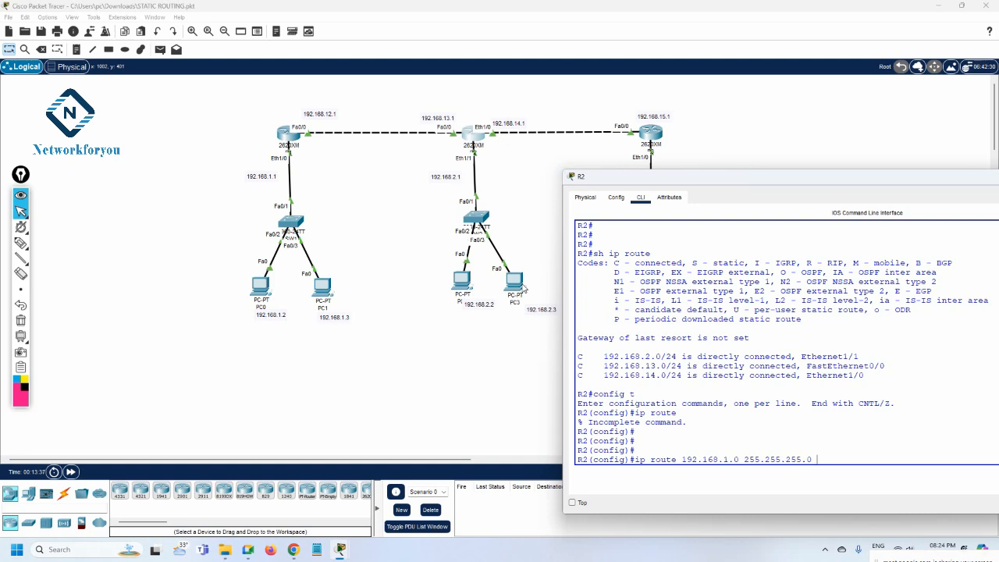
# Draw an annotation arrow from R2 to R1's 192.168.12.1 address, and clear it.
pyautogui.click(21, 243)
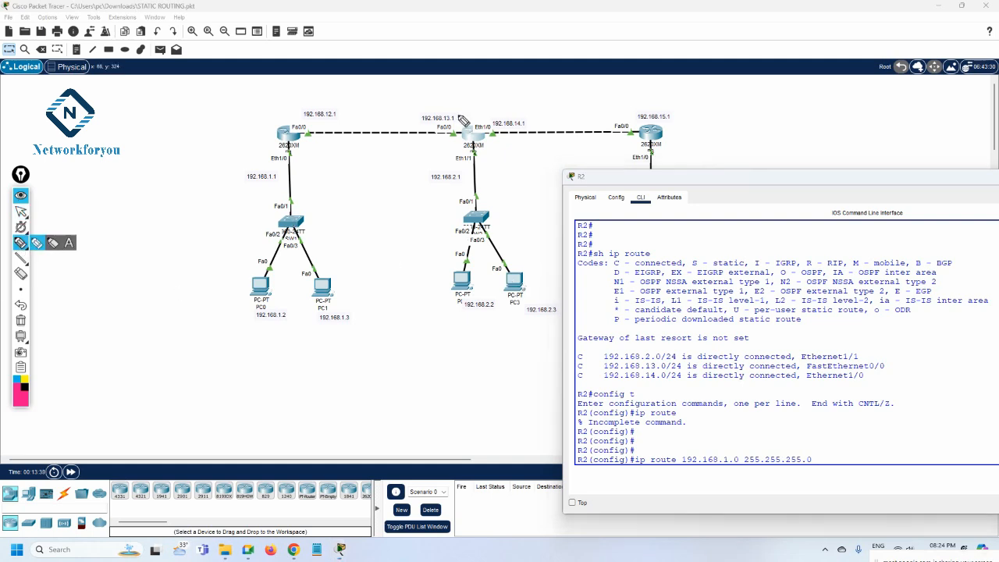
pyautogui.moveTo(474, 100)
pyautogui.mouseDown()
pyautogui.moveTo(473, 113)
pyautogui.moveTo(466, 101)
pyautogui.moveTo(335, 103)
pyautogui.moveTo(353, 109)
pyautogui.mouseUp()
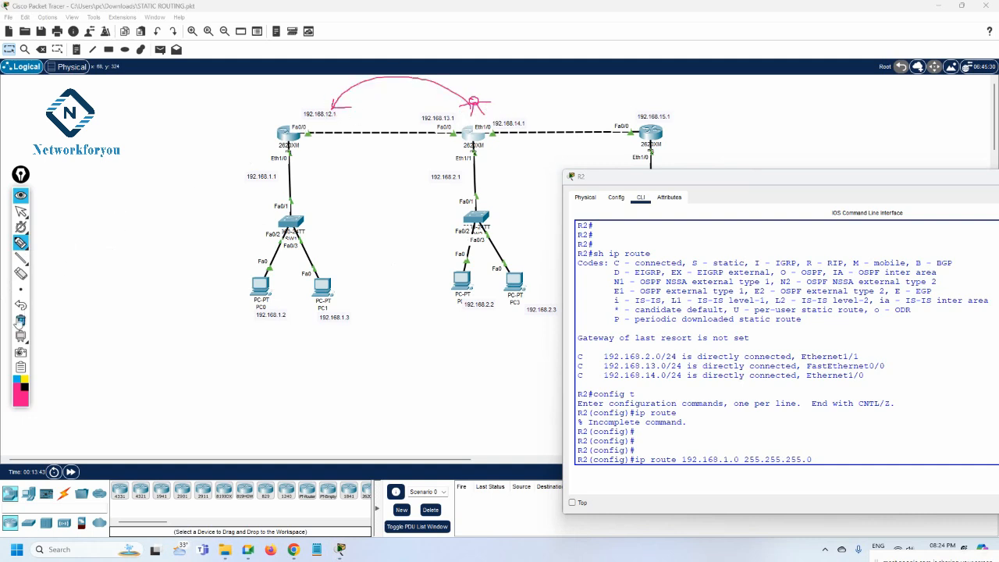
pyautogui.click(21, 320)
pyautogui.click(21, 212)
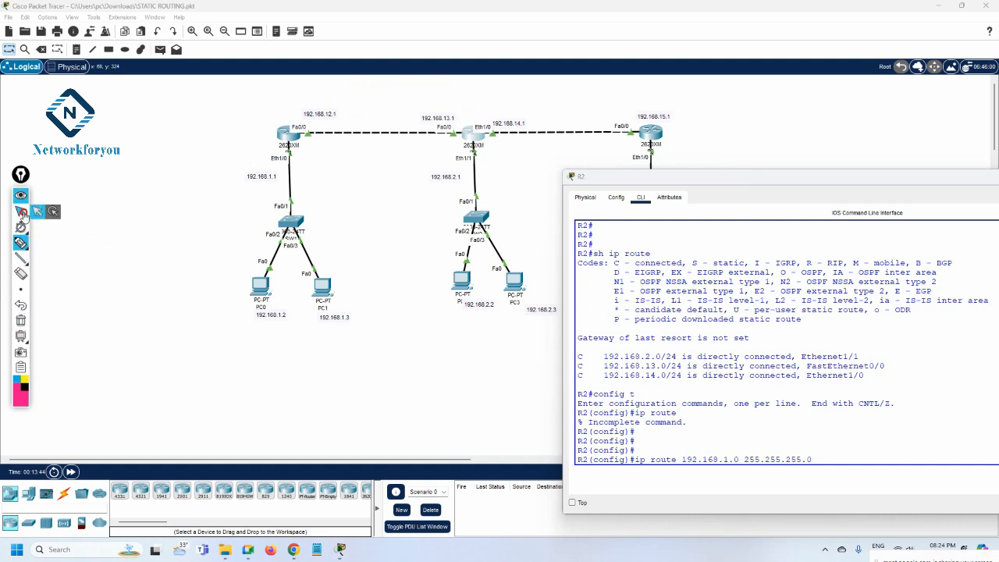
# Complete the static route to 192.168.1.0 with next hop 192.168.12.1.
pyautogui.click(825, 458)
pyautogui.write('2')
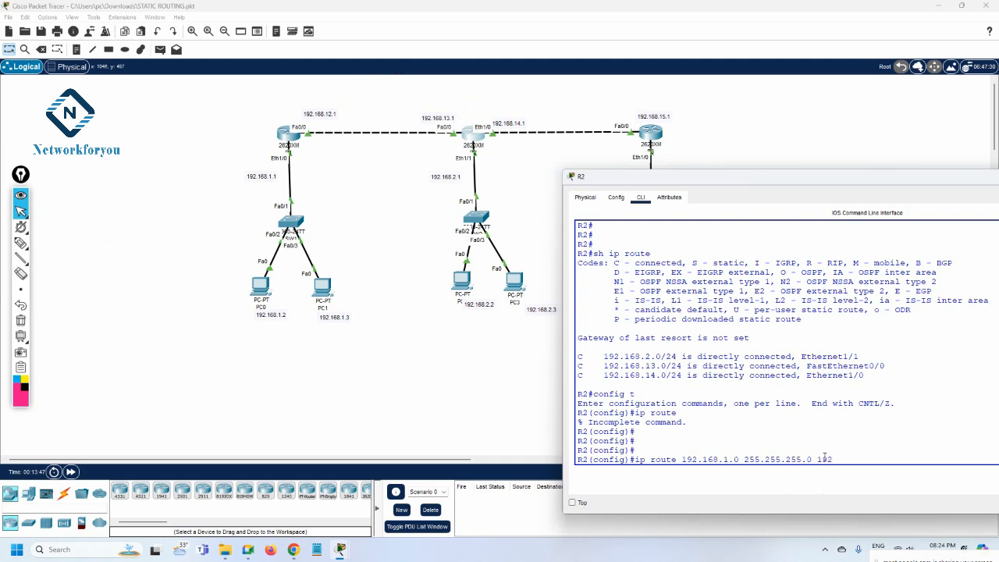
pyautogui.write('.168.12.1')
pyautogui.press('Return')
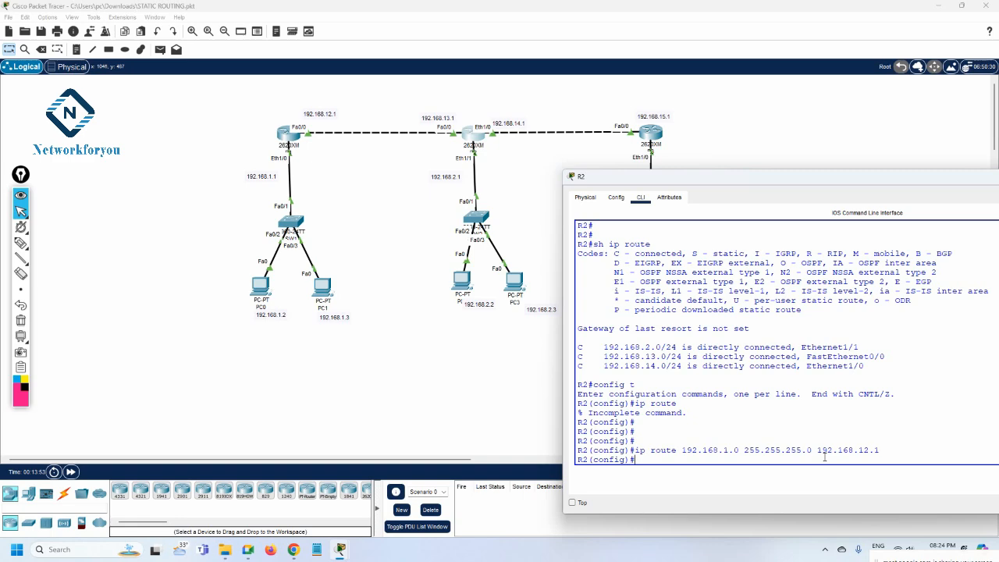
# Add a static route on R2 to network 192.168.3.0 with mask 255.255.255.0 and next hop 192.168.14.2.
pyautogui.write('ip route')
pyautogui.moveTo(737, 177); pyautogui.dragTo(617, 241)
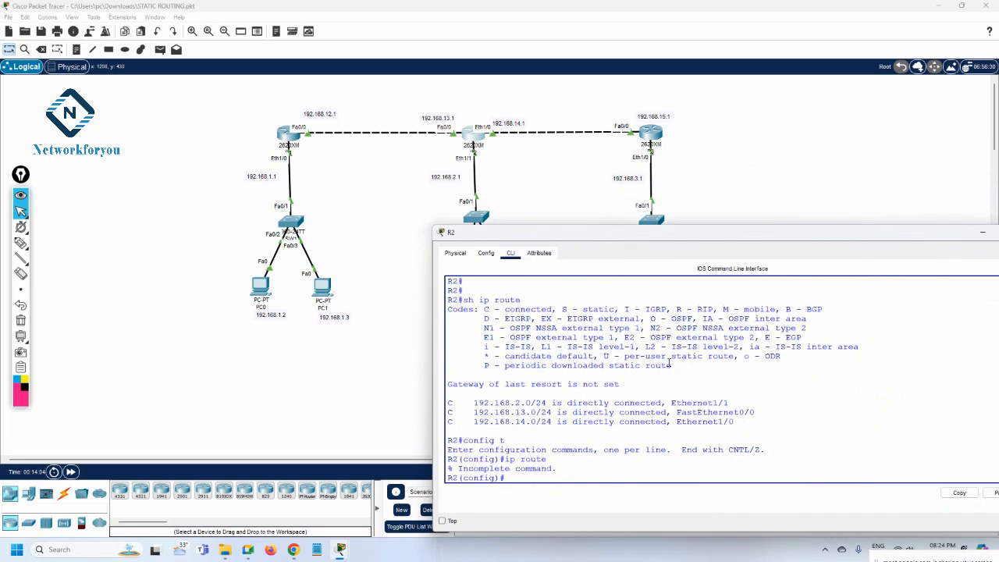
pyautogui.write('ip route 192.168.1.0 255.255.255.0 192.168.12.1 ip route 192.168.1.0 255.255.255.0 192.168.12.1')
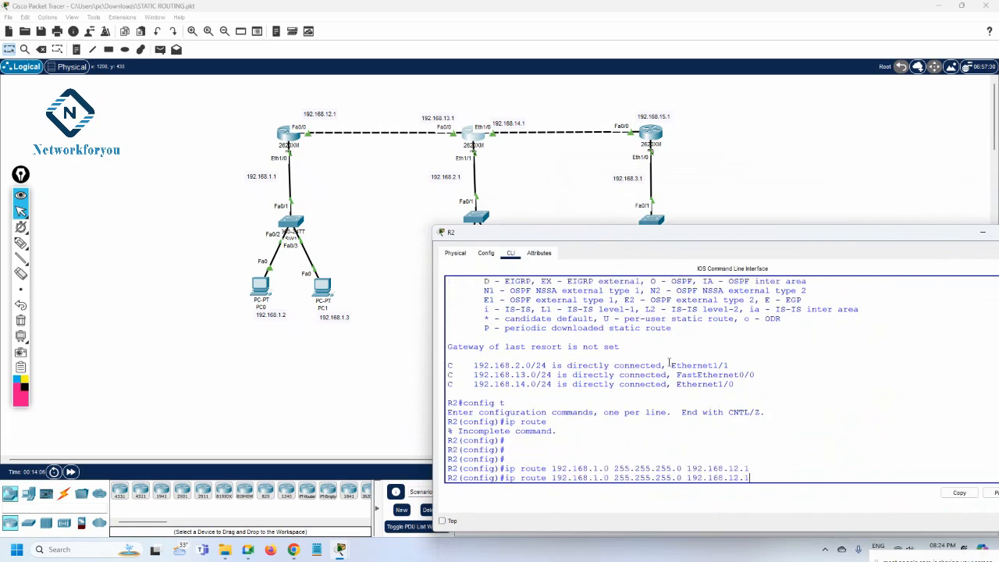
pyautogui.press('BackSpace')
pyautogui.press('BackSpace')
pyautogui.press('BackSpace')
pyautogui.press('BackSpace')
pyautogui.press('BackSpace')
pyautogui.press('BackSpace')
pyautogui.press('BackSpace')
pyautogui.press('BackSpace')
pyautogui.press('BackSpace')
pyautogui.press('BackSpace')
pyautogui.press('BackSpace')
pyautogui.press('BackSpace')
pyautogui.press('BackSpace')
pyautogui.press('BackSpace')
pyautogui.press('BackSpace')
pyautogui.press('BackSpace')
pyautogui.press('BackSpace')
pyautogui.press('BackSpace')
pyautogui.press('BackSpace')
pyautogui.press('BackSpace')
pyautogui.press('BackSpace')
pyautogui.press('BackSpace')
pyautogui.press('BackSpace')
pyautogui.press('BackSpace')
pyautogui.press('BackSpace')
pyautogui.press('BackSpace')
pyautogui.press('BackSpace')
pyautogui.press('BackSpace')
pyautogui.press('BackSpace')
pyautogui.press('Up')
pyautogui.press('BackSpace')
pyautogui.press('BackSpace')
pyautogui.press('BackSpace')
pyautogui.press('BackSpace')
pyautogui.press('BackSpace')
pyautogui.press('BackSpace')
pyautogui.press('BackSpace')
pyautogui.press('BackSpace')
pyautogui.press('BackSpace')
pyautogui.press('BackSpace')
pyautogui.press('BackSpace')
pyautogui.press('BackSpace')
pyautogui.press('BackSpace')
pyautogui.press('BackSpace')
pyautogui.press('BackSpace')
pyautogui.press('BackSpace')
pyautogui.press('BackSpace')
pyautogui.press('BackSpace')
pyautogui.press('BackSpace')
pyautogui.press('BackSpace')
pyautogui.press('BackSpace')
pyautogui.press('BackSpace')
pyautogui.press('BackSpace')
pyautogui.press('BackSpace')
pyautogui.press('BackSpace')
pyautogui.press('BackSpace')
pyautogui.press('BackSpace')
pyautogui.press('BackSpace')
pyautogui.press('BackSpace')
pyautogui.press('BackSpace')
pyautogui.press('BackSpace')
pyautogui.press('BackSpace')
pyautogui.write('55.')
pyautogui.write('2')
pyautogui.press('Return')
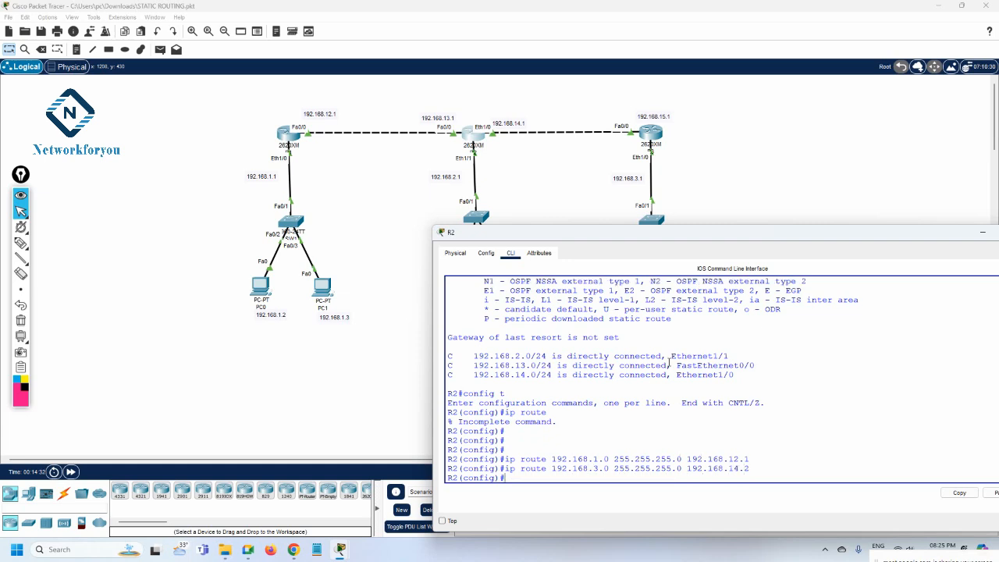
# Leave R2's configuration mode and save the configuration with wr.
pyautogui.hotkey('ctrl', 'z')
pyautogui.press('Return')
pyautogui.press('Return')
pyautogui.press('Return')
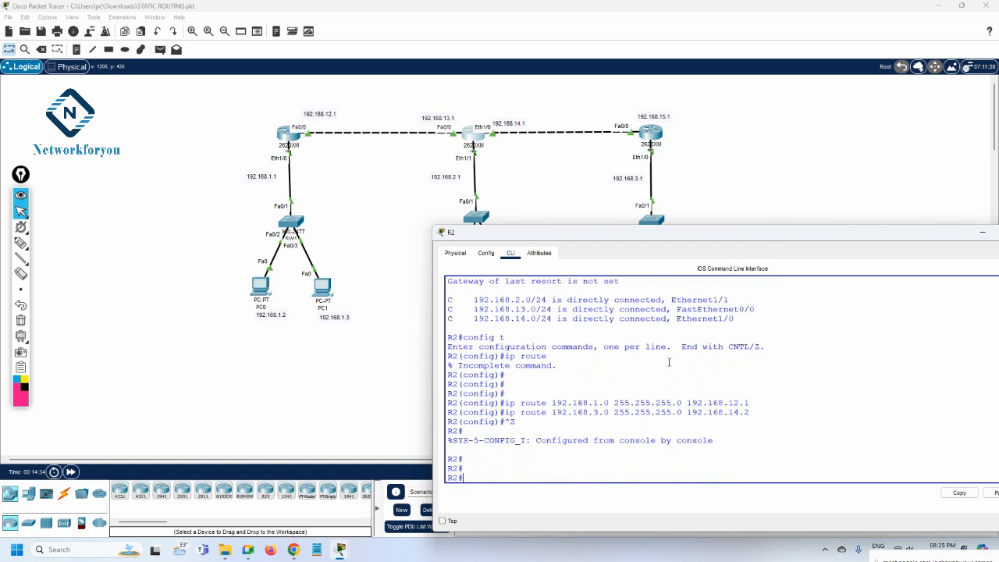
pyautogui.write('wr')
pyautogui.press('Return')
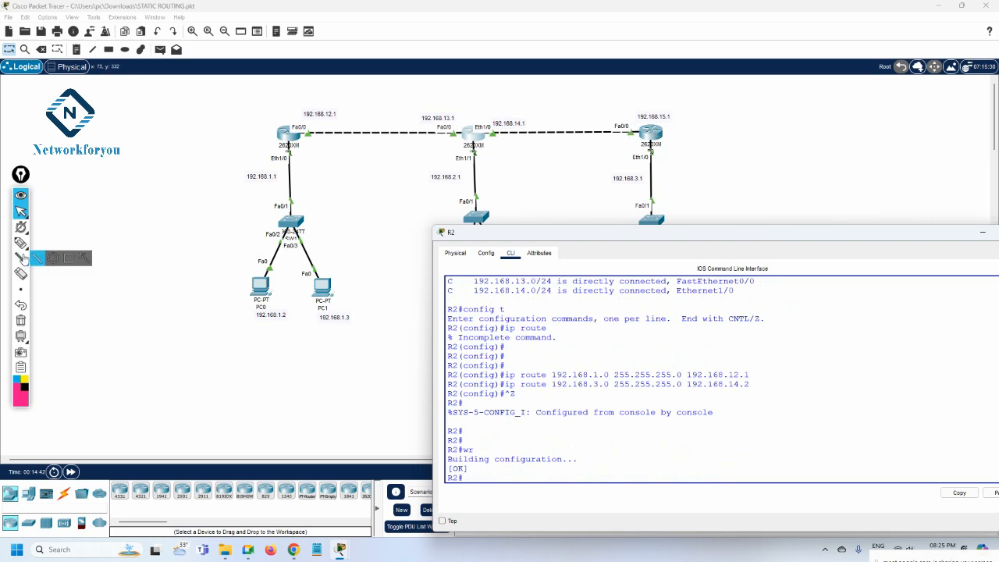
# Mark the R2 to R3 link and the addresses at its two ends with the annotation pen, writing 200 beside R3.
pyautogui.click(21, 244)
pyautogui.moveTo(482, 127)
pyautogui.mouseDown()
pyautogui.moveTo(580, 79)
pyautogui.moveTo(644, 134)
pyautogui.moveTo(485, 131)
pyautogui.moveTo(622, 131)
pyautogui.mouseUp()
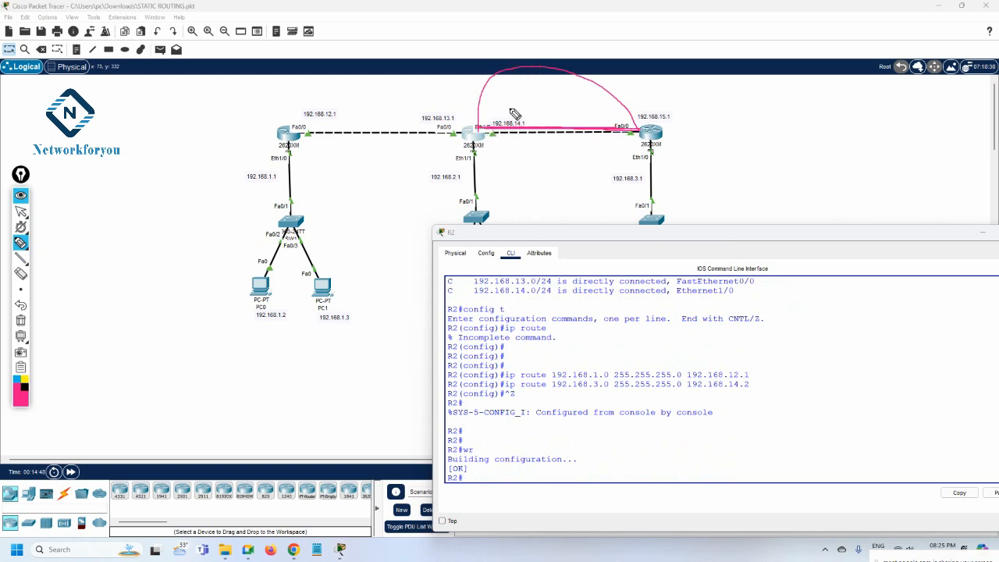
pyautogui.moveTo(515, 105)
pyautogui.mouseDown()
pyautogui.moveTo(519, 113)
pyautogui.moveTo(525, 99)
pyautogui.mouseUp()
pyautogui.moveTo(660, 105); pyautogui.dragTo(668, 101)
pyautogui.moveTo(531, 126); pyautogui.dragTo(542, 122)
pyautogui.moveTo(668, 125); pyautogui.dragTo(687, 114)
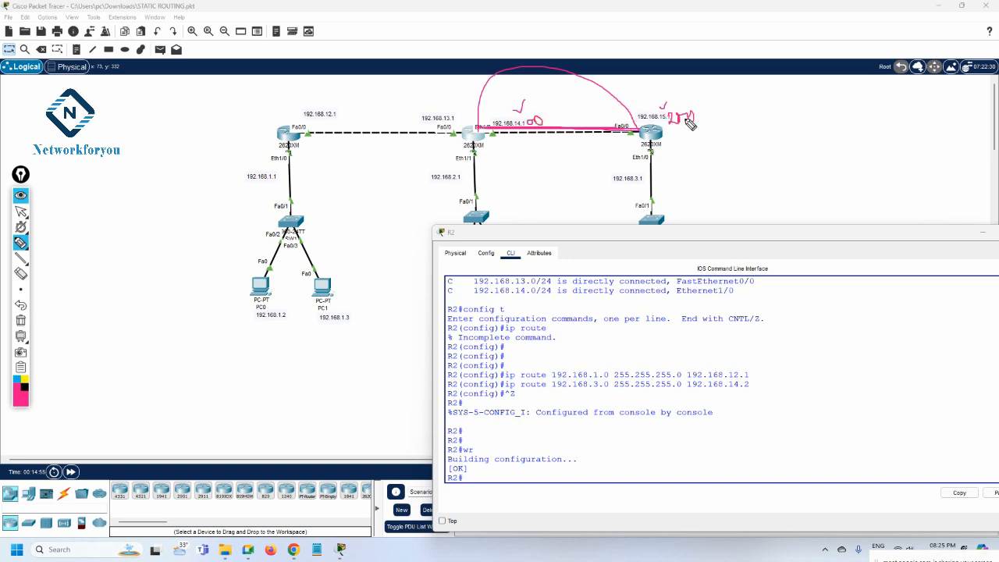
# Write a /24 example with 192.168.1.1 and mask 255.255.255.0 beside the topology, and clear all annotations.
pyautogui.moveTo(20, 267)
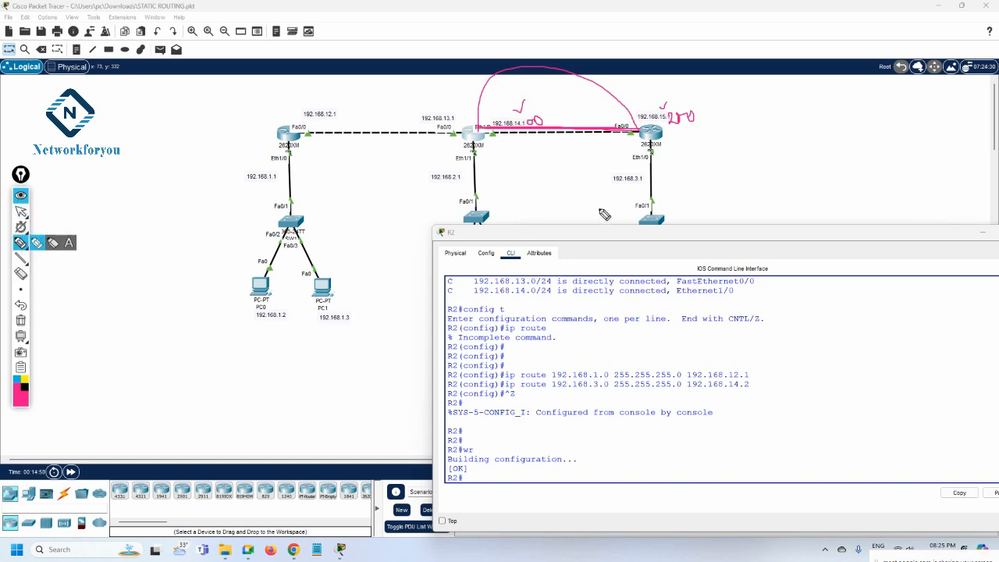
pyautogui.moveTo(733, 138)
pyautogui.mouseDown()
pyautogui.moveTo(740, 149)
pyautogui.moveTo(759, 146)
pyautogui.moveTo(728, 196)
pyautogui.moveTo(735, 181)
pyautogui.moveTo(738, 192)
pyautogui.mouseUp()
pyautogui.moveTo(743, 179)
pyautogui.mouseDown()
pyautogui.moveTo(746, 192)
pyautogui.moveTo(767, 189)
pyautogui.mouseUp()
pyautogui.click(753, 190)
pyautogui.moveTo(779, 173)
pyautogui.mouseDown()
pyautogui.moveTo(777, 187)
pyautogui.moveTo(822, 177)
pyautogui.mouseUp()
pyautogui.click(800, 181)
pyautogui.click(816, 178)
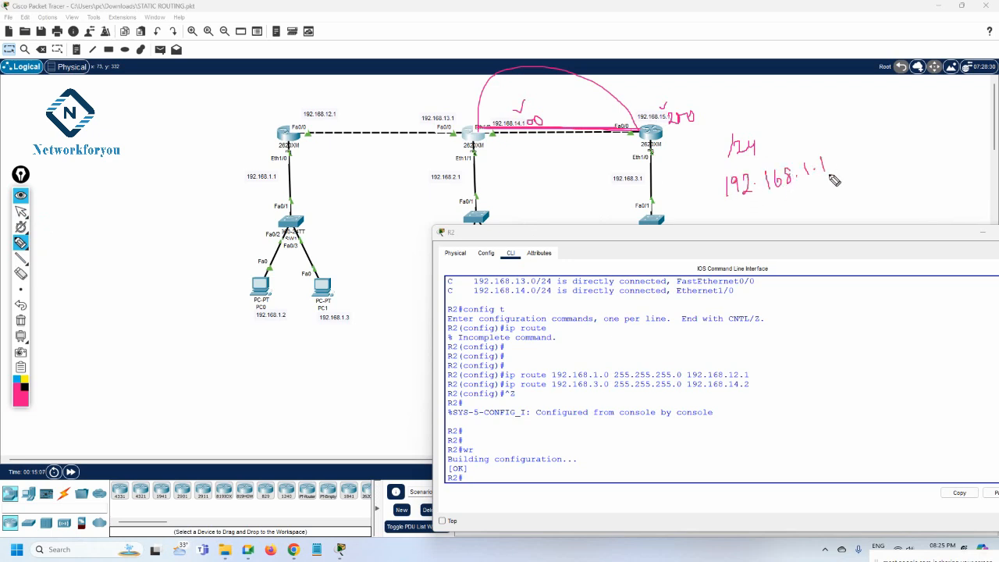
pyautogui.moveTo(829, 137)
pyautogui.mouseDown()
pyautogui.moveTo(834, 189)
pyautogui.moveTo(863, 181)
pyautogui.mouseUp()
pyautogui.moveTo(734, 206); pyautogui.dragTo(747, 213)
pyautogui.moveTo(757, 200)
pyautogui.mouseDown()
pyautogui.moveTo(755, 211)
pyautogui.moveTo(825, 194)
pyautogui.moveTo(834, 155)
pyautogui.mouseUp()
pyautogui.click(768, 203)
pyautogui.click(826, 182)
pyautogui.moveTo(718, 206)
pyautogui.mouseDown()
pyautogui.moveTo(820, 184)
pyautogui.moveTo(832, 177)
pyautogui.moveTo(829, 140)
pyautogui.mouseUp()
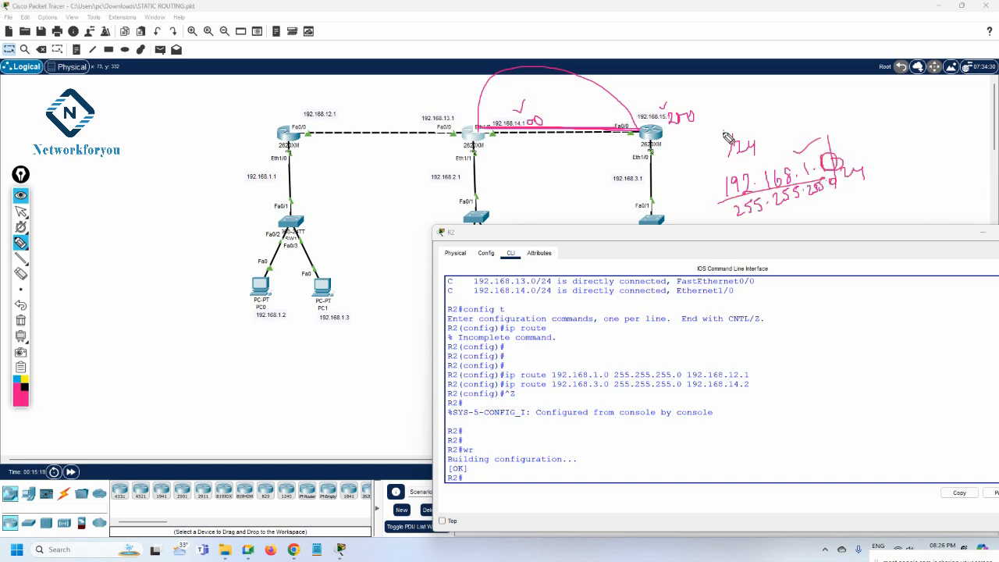
pyautogui.click(21, 320)
pyautogui.click(23, 212)
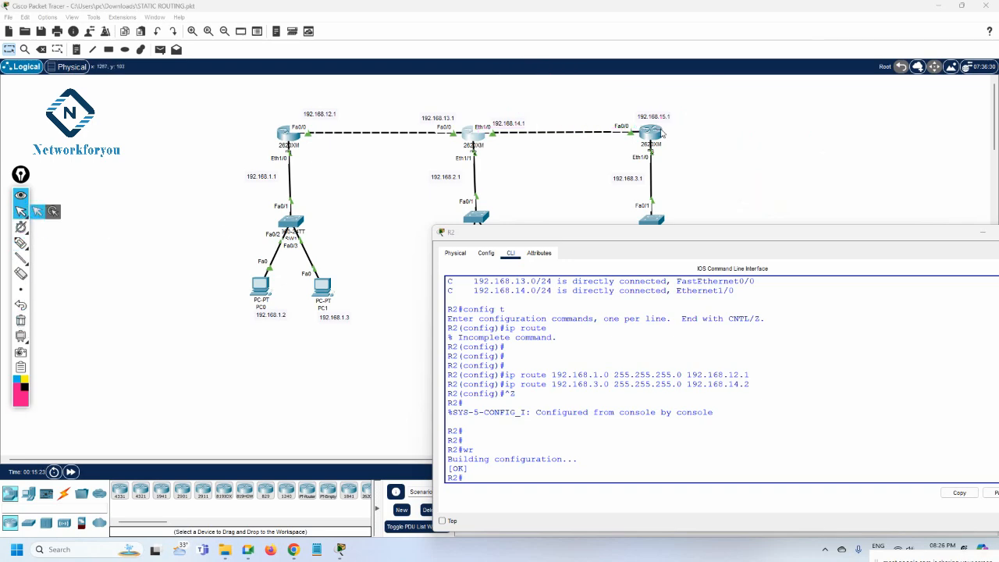
# Open R3's command line and move its window clear of the routers.
pyautogui.click(657, 136)
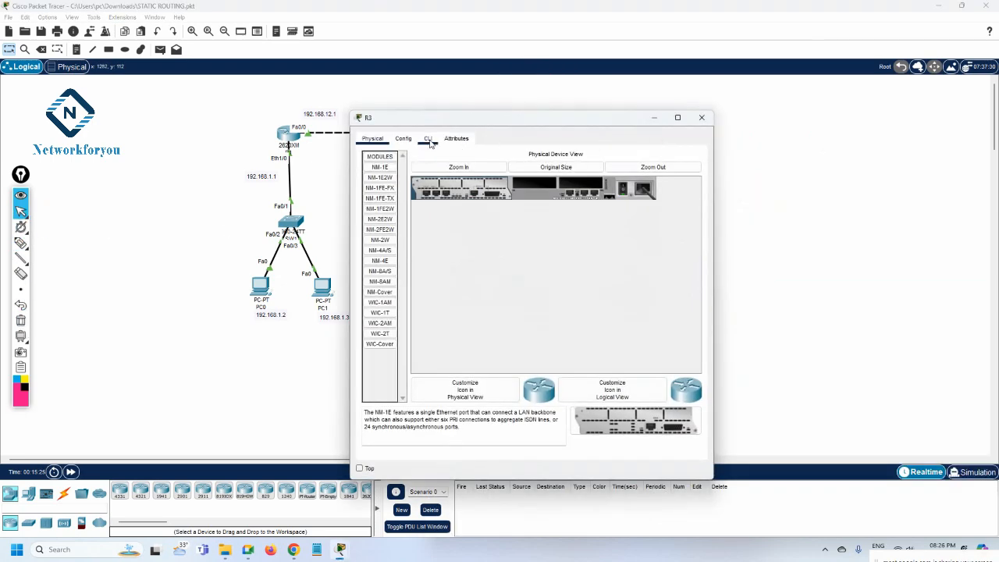
pyautogui.click(427, 139)
pyautogui.moveTo(458, 119); pyautogui.dragTo(650, 215)
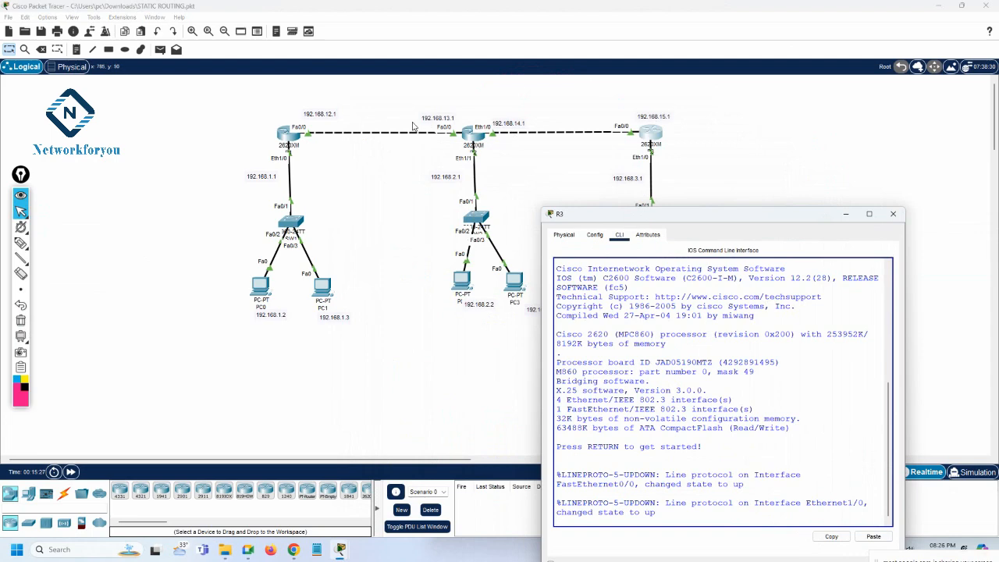
# Return to R2's command line and list its interfaces with sh ip int br.
pyautogui.click(472, 134)
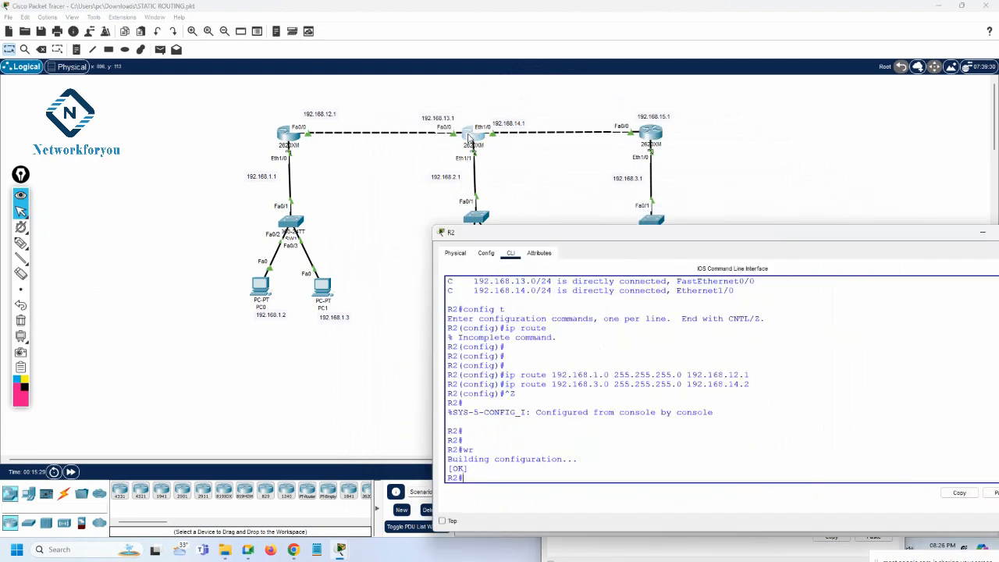
pyautogui.moveTo(521, 237); pyautogui.dragTo(539, 162)
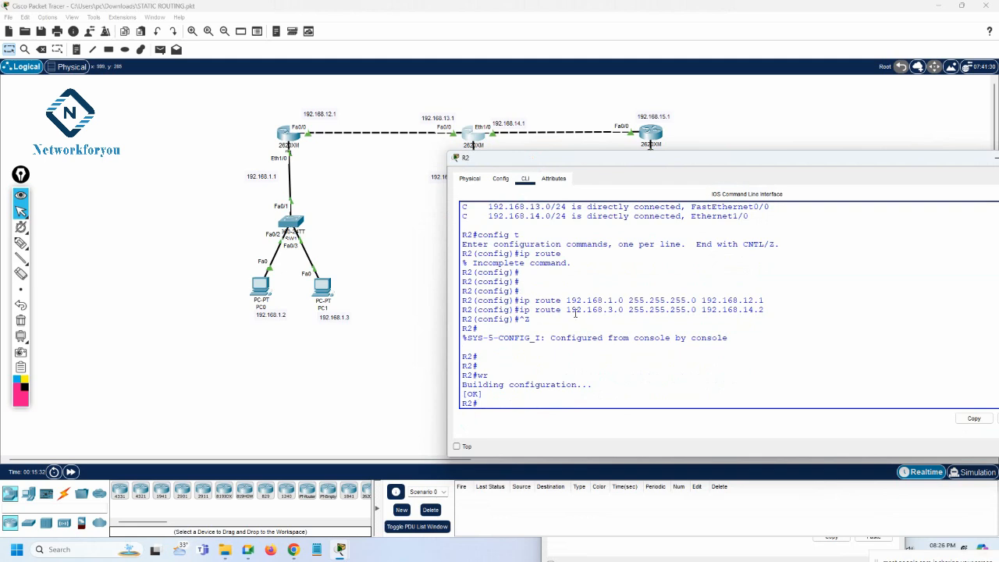
pyautogui.press('Return')
pyautogui.press('Return')
pyautogui.press('Return')
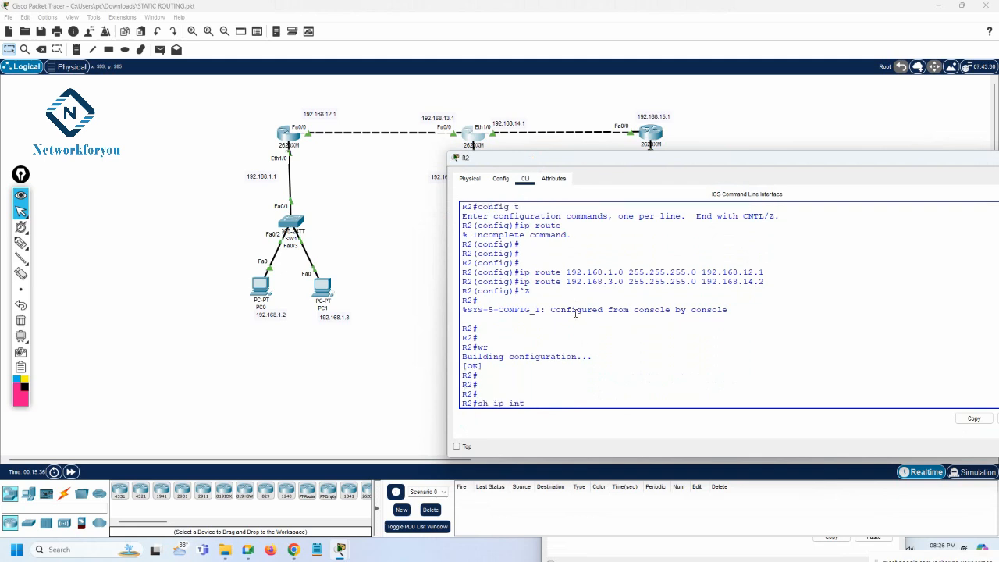
pyautogui.write('sh ip int br')
pyautogui.press('Return')
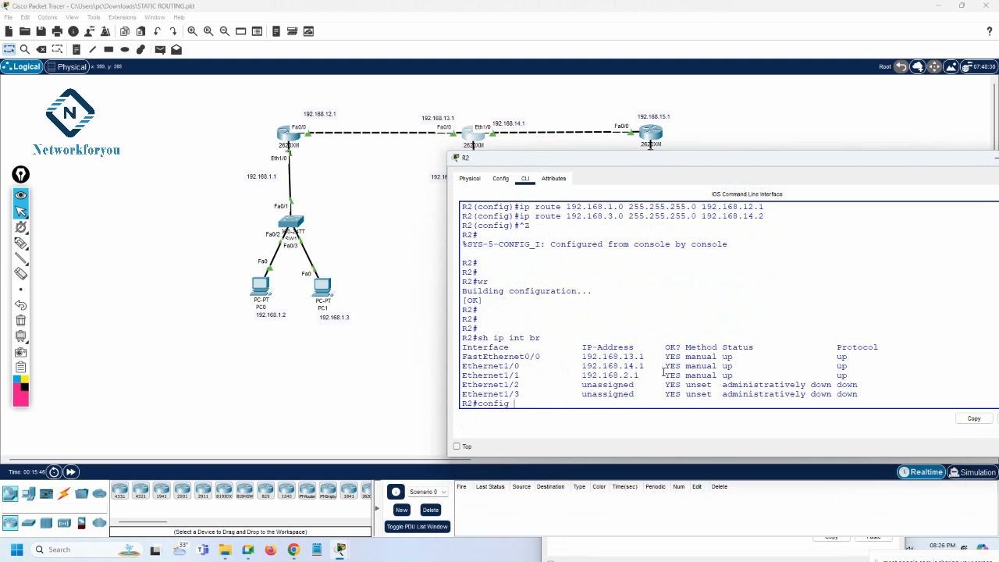
# Assign R2's FastEthernet0/0 the address 192.168.12.2 with mask 255.255.255.0 and enable the interface with no sh.
pyautogui.write('t')
pyautogui.press('Return')
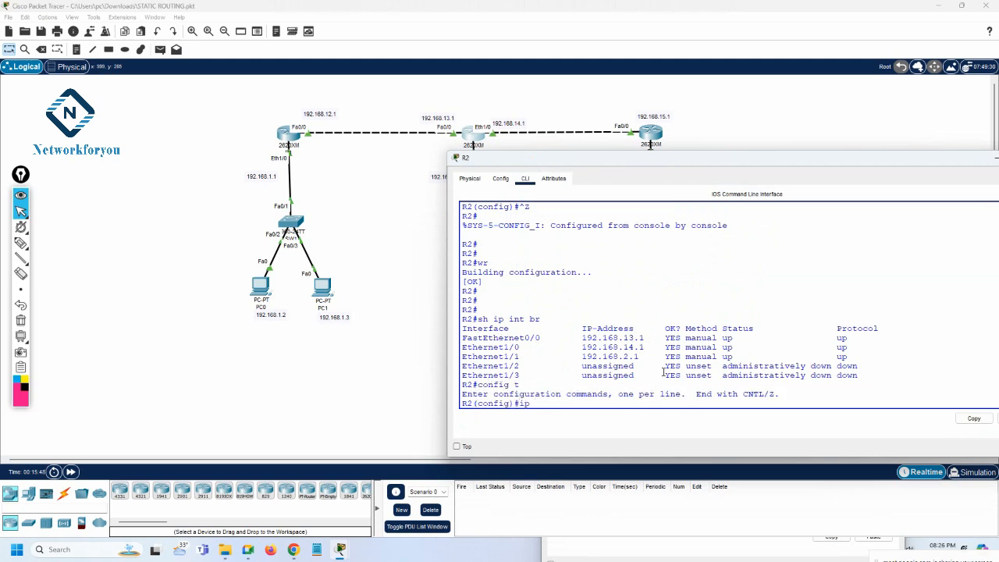
pyautogui.write('int f0/0')
pyautogui.press('Return')
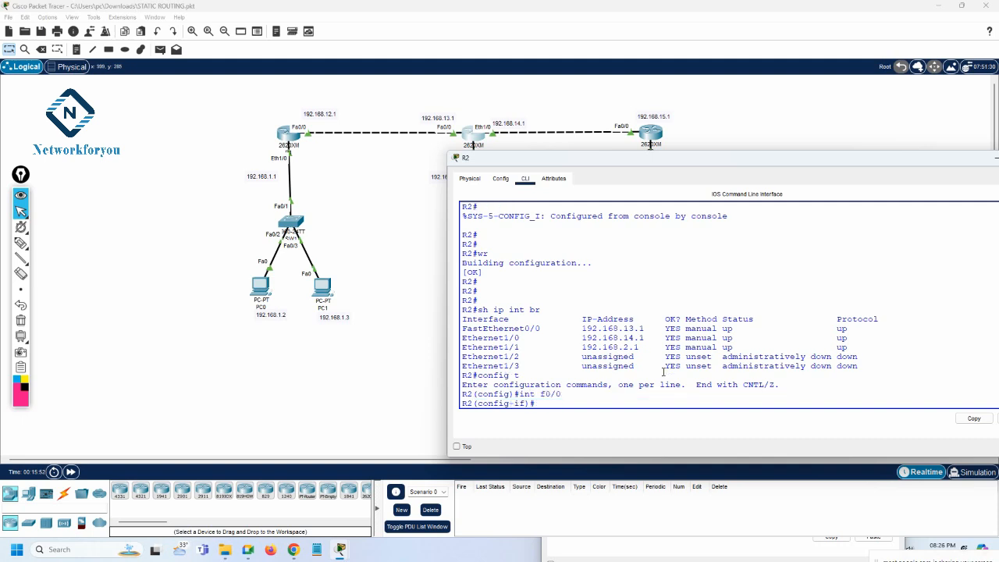
pyautogui.write('ip add 192.168.12.2')
pyautogui.press('Return')
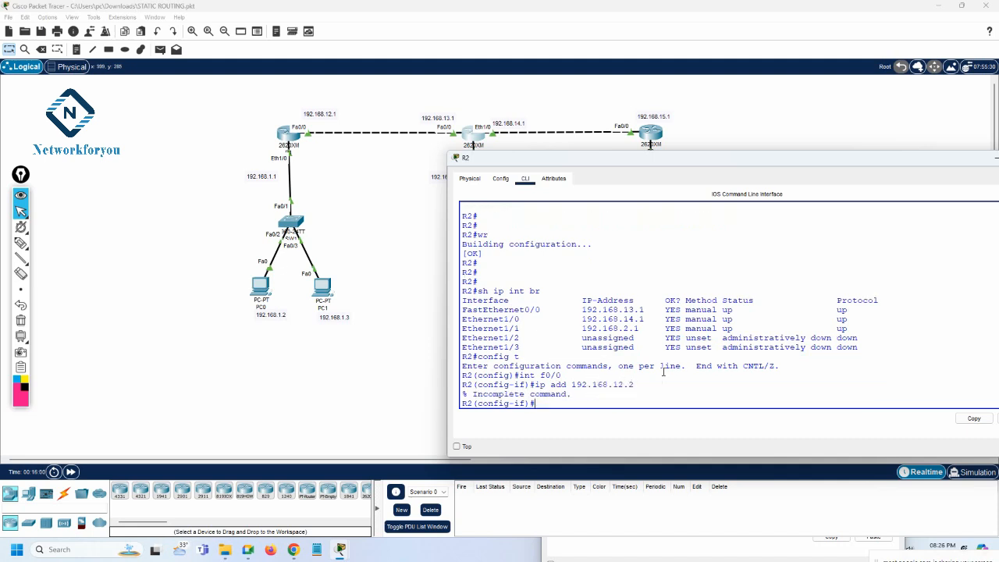
pyautogui.press('Up')
pyautogui.write('255.255.255.0')
pyautogui.press('Return')
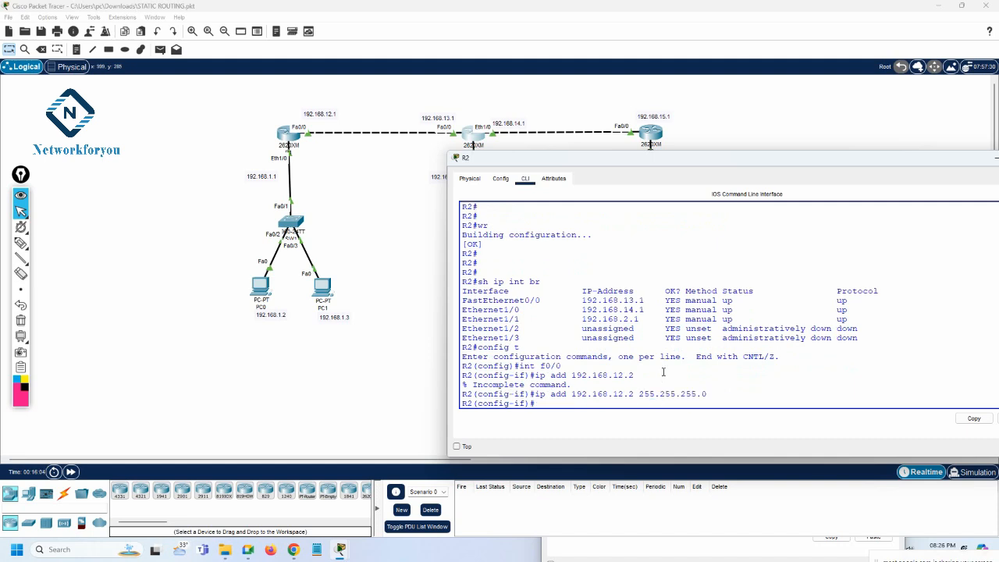
pyautogui.write('no sh')
pyautogui.press('Return')
pyautogui.press('Return')
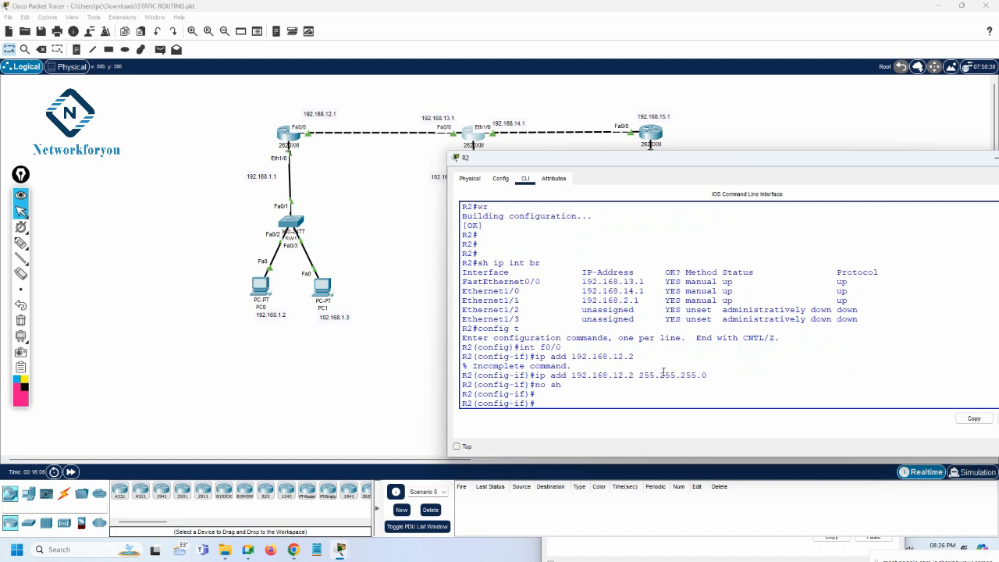
# Leave configuration mode on R2, display its routing table with sh ip route, and highlight the 192.168.3.0 static route.
pyautogui.hotkey('ctrl', 'z')
pyautogui.press('Return')
pyautogui.write('sh ip')
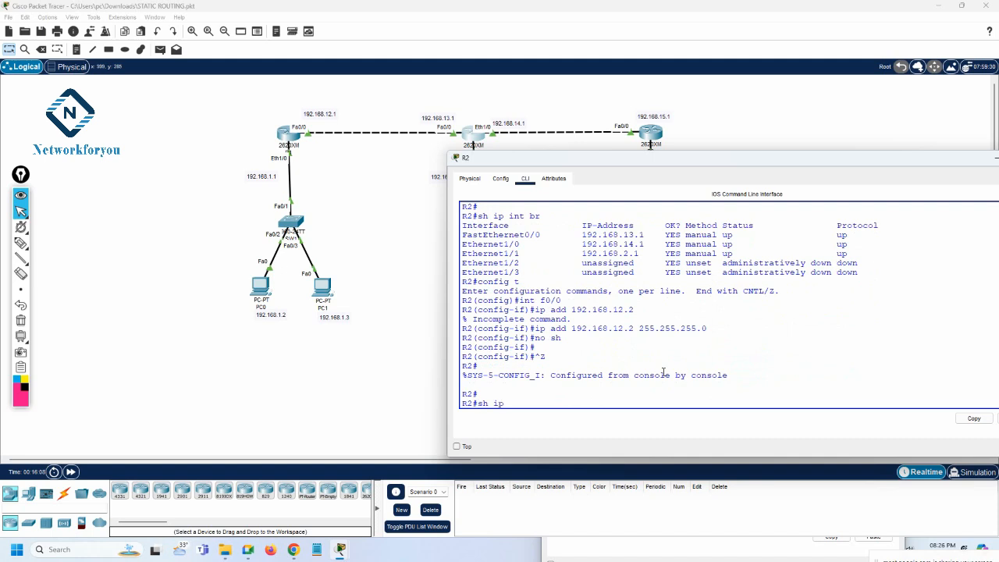
pyautogui.write(' route')
pyautogui.press('Return')
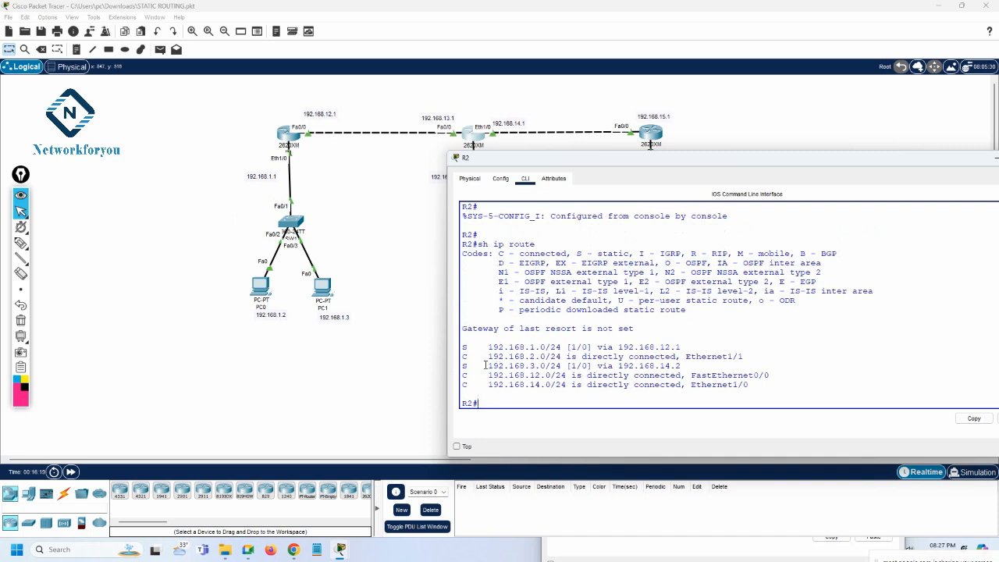
pyautogui.moveTo(486, 364); pyautogui.dragTo(576, 366)
# Move R2's window clear of the topology and change the address label beside R2's Fa0/0 to 192.168.12.2.
pyautogui.moveTo(655, 161); pyautogui.dragTo(642, 234)
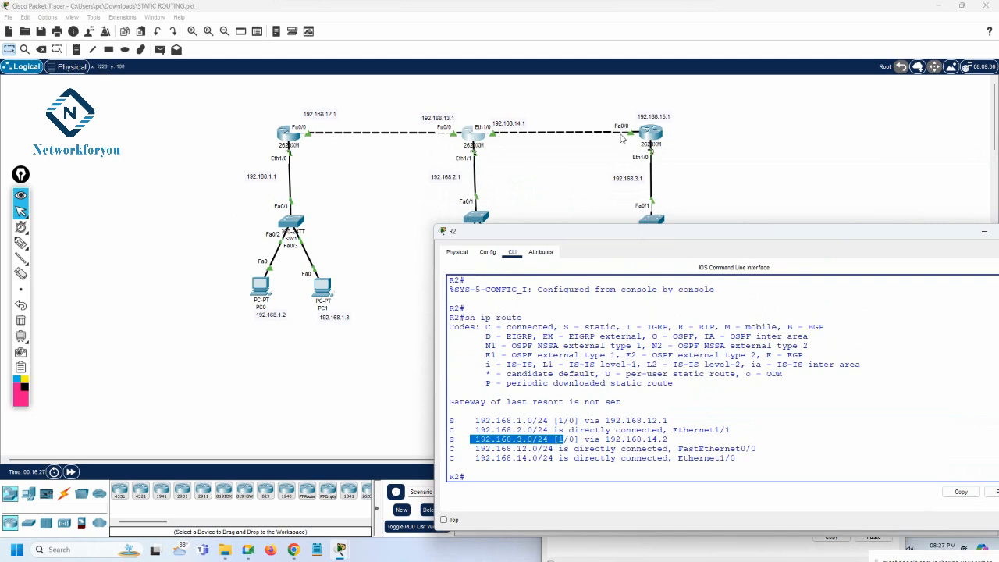
pyautogui.doubleClick(446, 117)
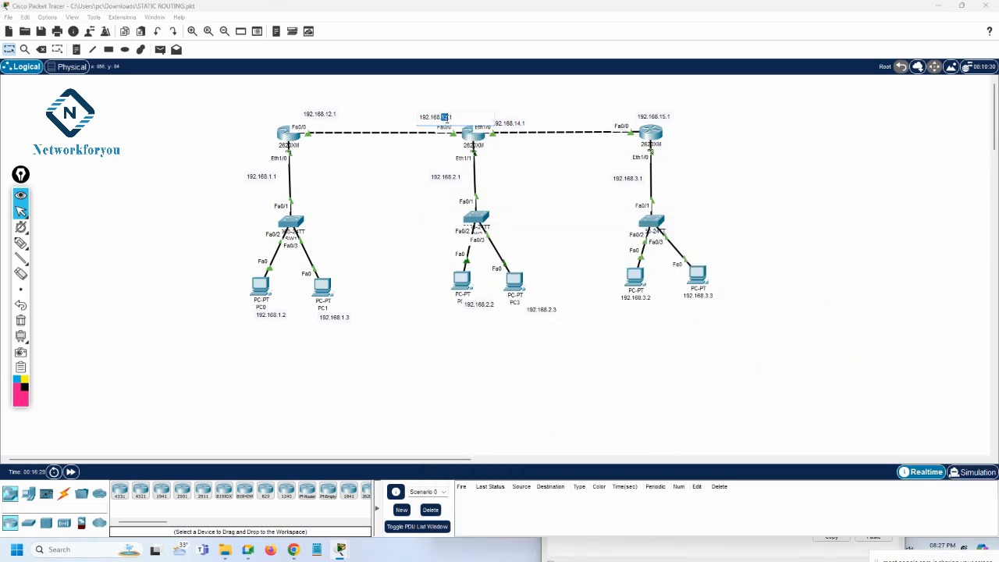
pyautogui.write('12')
pyautogui.click(537, 193)
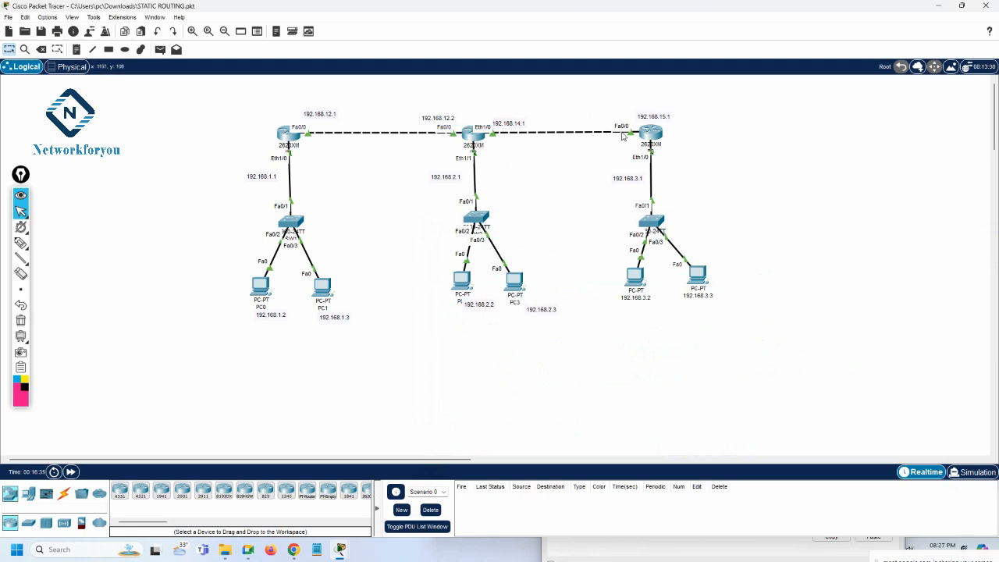
# Change the address label above R3 to 192.168.14.2 and place it over the router's Fa0/0 end of the link.
pyautogui.click(654, 118)
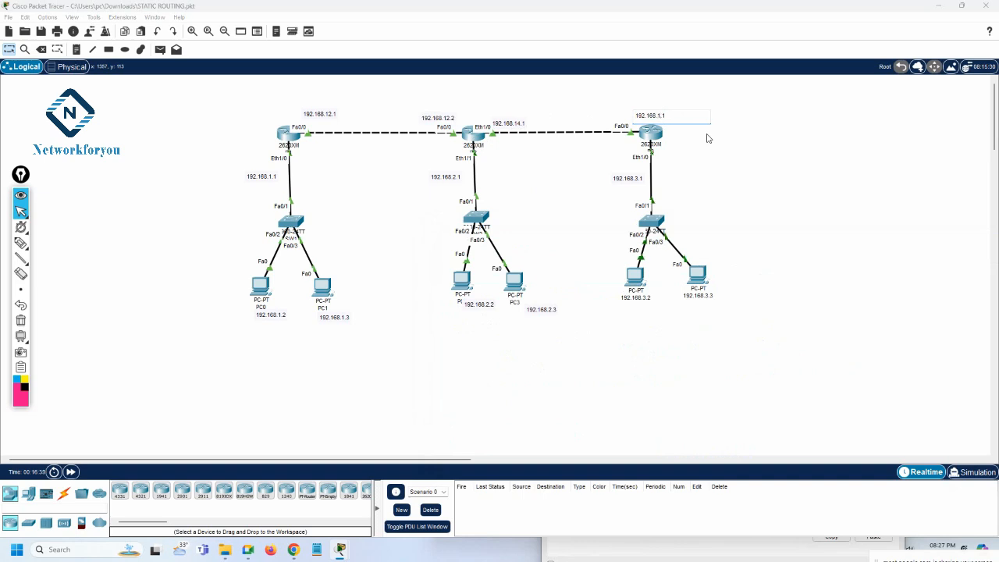
pyautogui.write('4.')
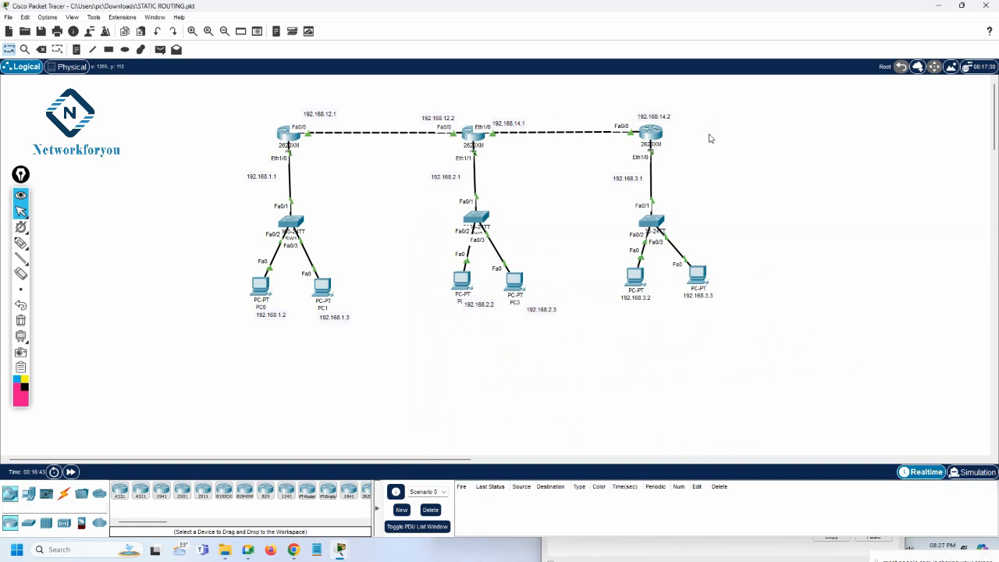
pyautogui.moveTo(642, 116); pyautogui.dragTo(602, 110)
pyautogui.click(612, 112)
# Circle the R1 to R2 and R2 to R3 links and the 192.168.12.x addresses with the annotation pen, and clear all annotations.
pyautogui.click(20, 243)
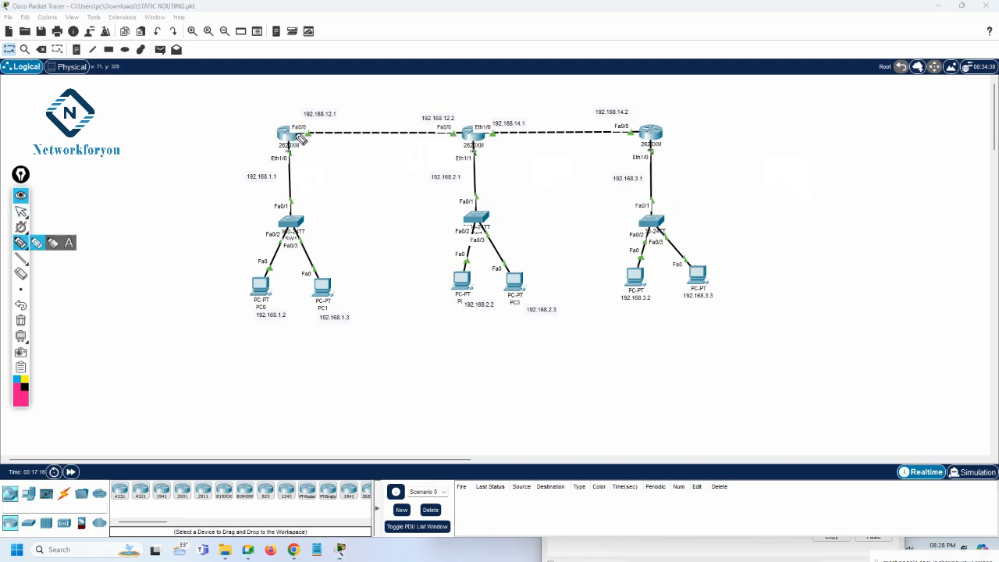
pyautogui.moveTo(301, 131)
pyautogui.mouseDown()
pyautogui.moveTo(335, 114)
pyautogui.moveTo(459, 123)
pyautogui.moveTo(457, 156)
pyautogui.moveTo(287, 156)
pyautogui.moveTo(327, 126)
pyautogui.mouseUp()
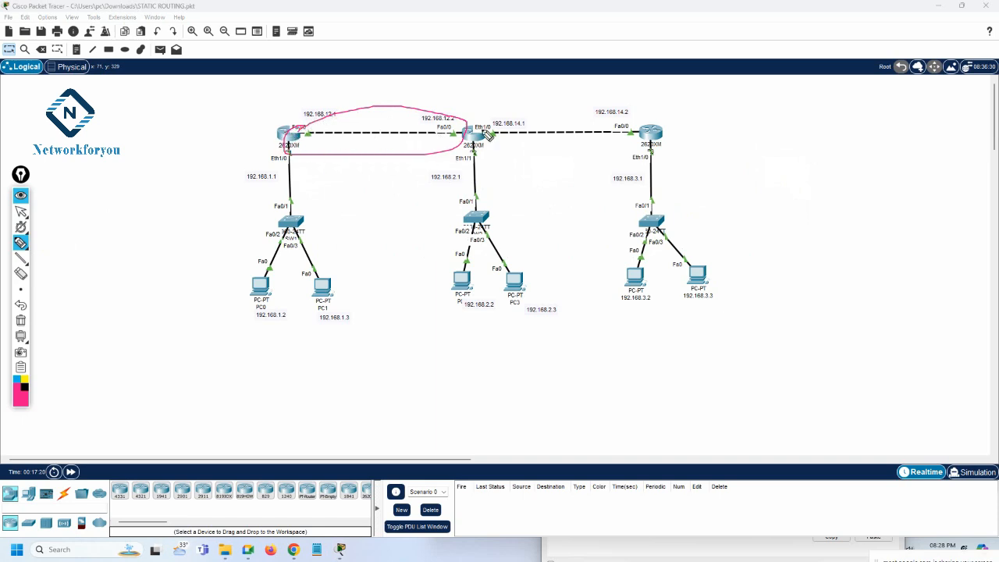
pyautogui.moveTo(517, 114)
pyautogui.mouseDown()
pyautogui.moveTo(493, 120)
pyautogui.moveTo(519, 140)
pyautogui.moveTo(649, 134)
pyautogui.moveTo(515, 114)
pyautogui.mouseUp()
pyautogui.moveTo(374, 117)
pyautogui.mouseDown()
pyautogui.moveTo(390, 128)
pyautogui.moveTo(376, 129)
pyautogui.mouseUp()
pyautogui.moveTo(556, 117)
pyautogui.mouseDown()
pyautogui.moveTo(579, 129)
pyautogui.moveTo(559, 129)
pyautogui.mouseUp()
pyautogui.moveTo(450, 130)
pyautogui.mouseDown()
pyautogui.moveTo(446, 111)
pyautogui.moveTo(462, 120)
pyautogui.moveTo(319, 105)
pyautogui.moveTo(349, 121)
pyautogui.mouseUp()
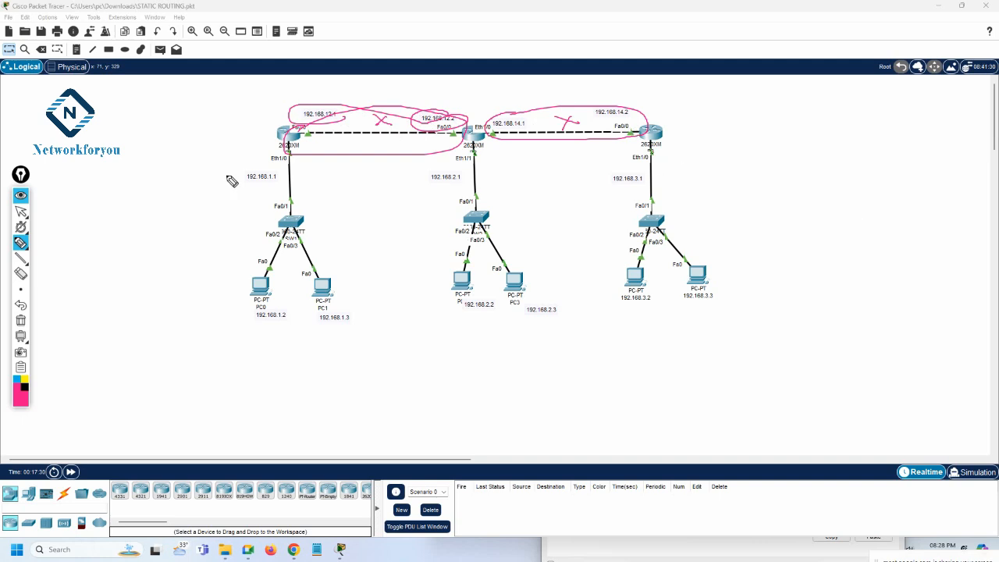
pyautogui.click(21, 321)
pyautogui.click(21, 211)
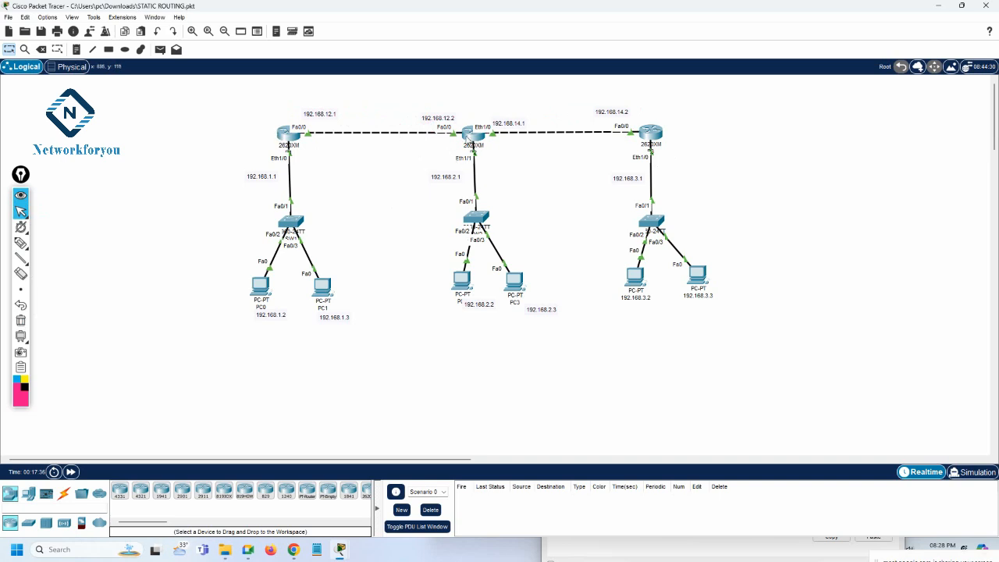
# Open R1's command line, exit configuration mode, and display its routing table with sh ip route.
pyautogui.click(471, 139)
pyautogui.click(289, 137)
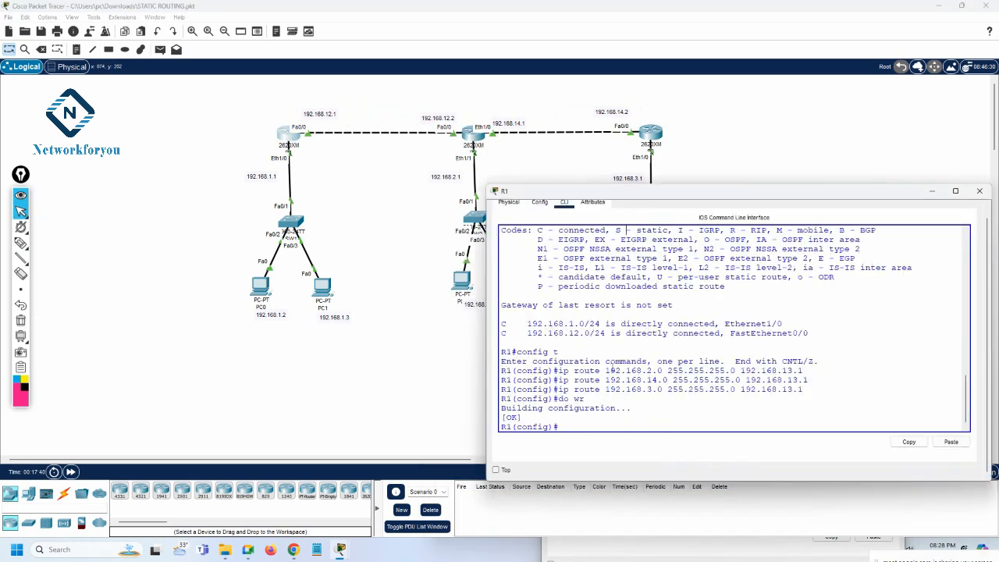
pyautogui.moveTo(669, 380); pyautogui.dragTo(627, 380)
pyautogui.click(771, 377)
pyautogui.write('exit')
pyautogui.press('Return')
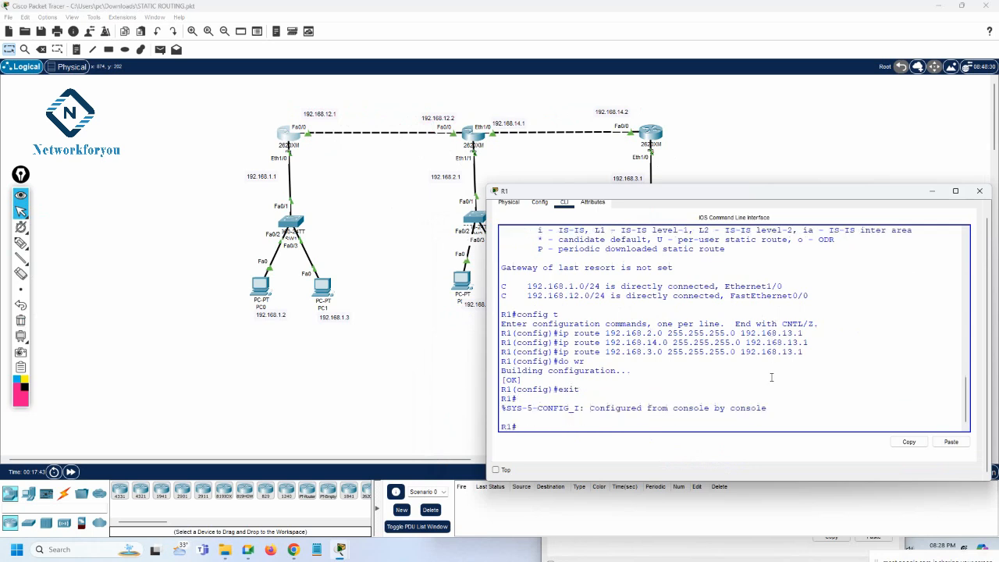
pyautogui.press('Return')
pyautogui.write('sh ip route')
pyautogui.press('Return')
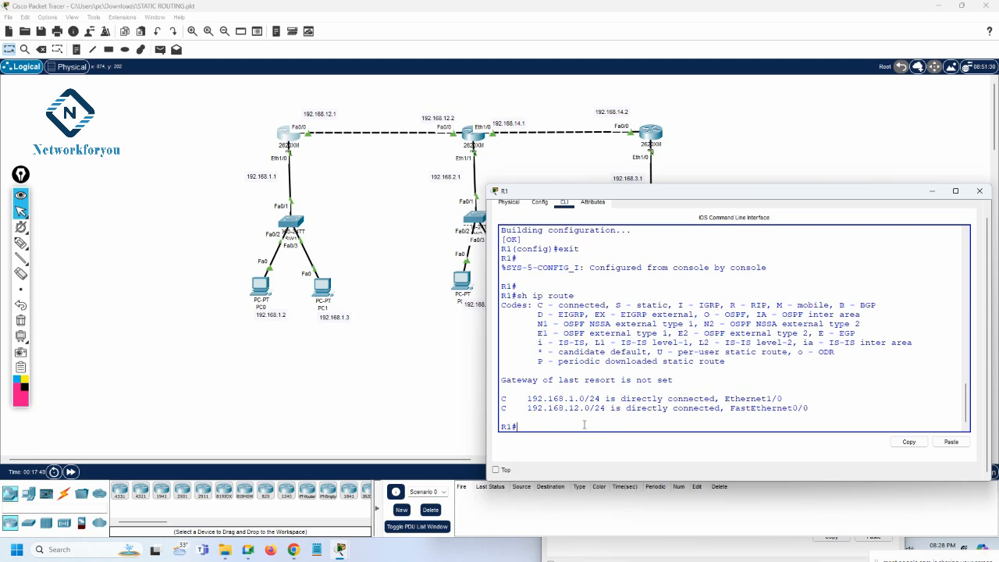
# Enter configuration mode on R1 and add a static route to 192.168.2.0 255.255.255.0 via 192.168.12.2.
pyautogui.write('config t')
pyautogui.press('Return')
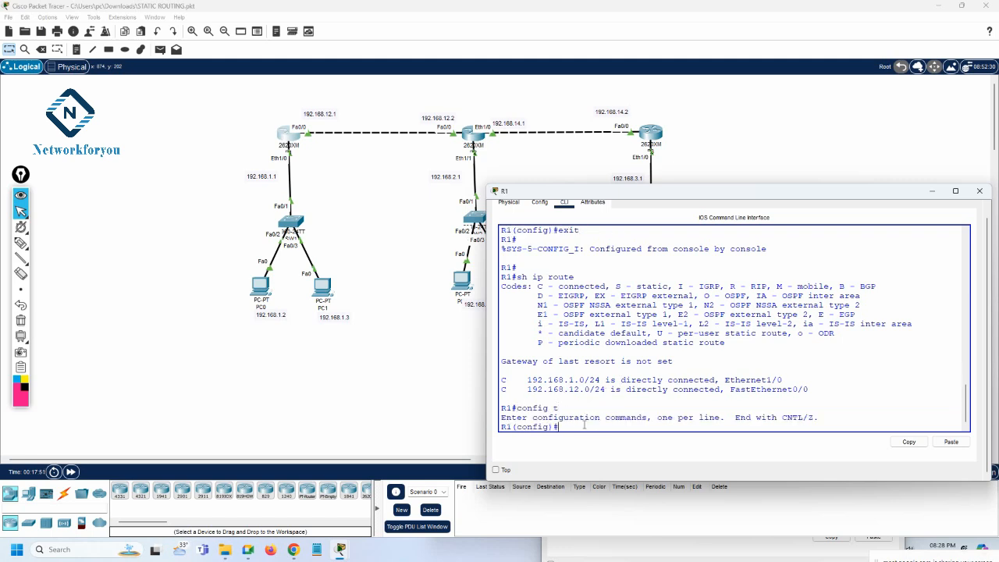
pyautogui.write('ip route')
pyautogui.moveTo(518, 192); pyautogui.dragTo(421, 214)
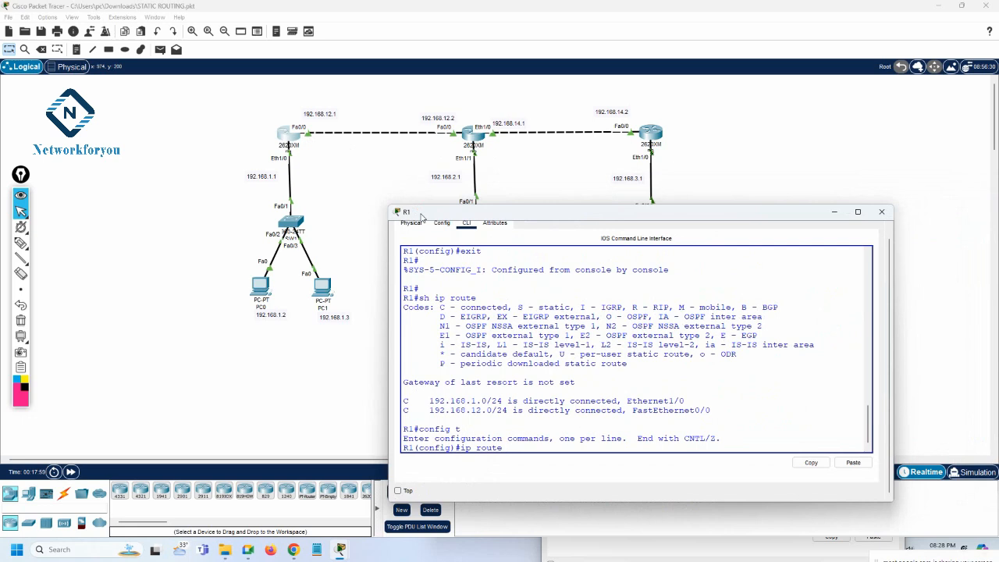
pyautogui.write('192.168')
pyautogui.write('.')
pyautogui.write('2.0 255.2')
pyautogui.write('55.255.')
pyautogui.write('255.0 192.168.12.')
pyautogui.write('2')
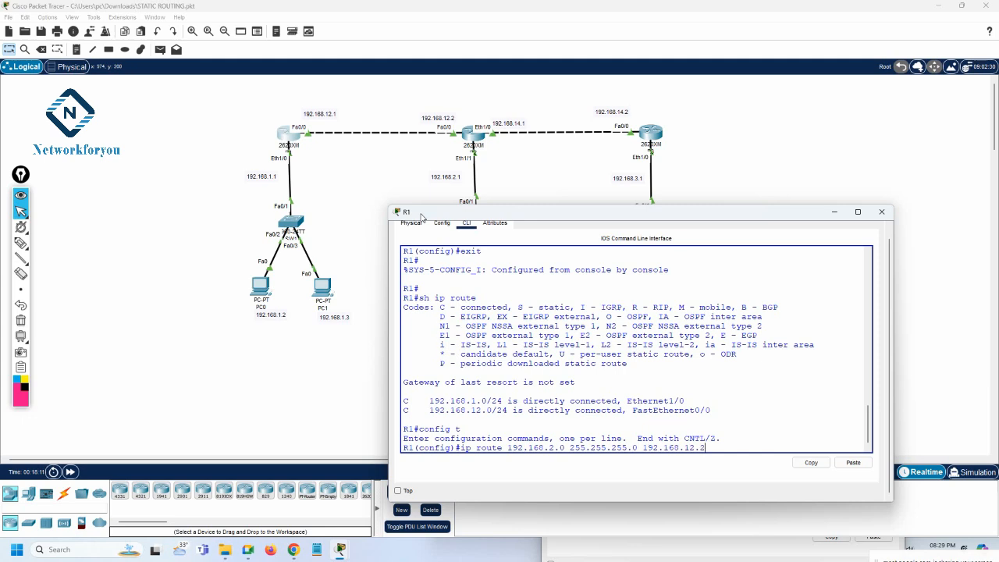
pyautogui.press('Return')
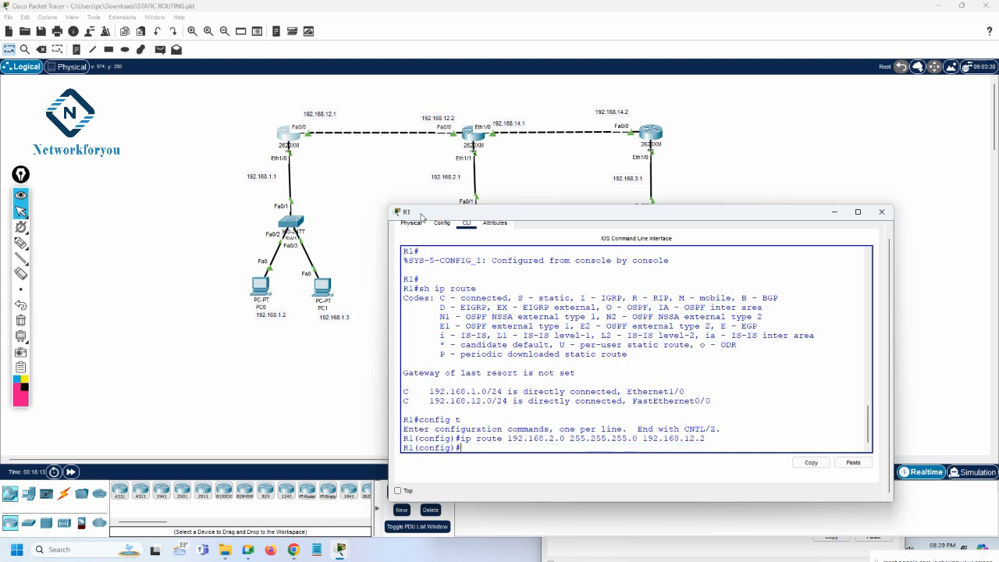
# Add a static route on R1 to 192.168.14.0 255.255.255.0 via 192.168.12.2.
pyautogui.write('ip route 192.168.14.0 255.255.25')
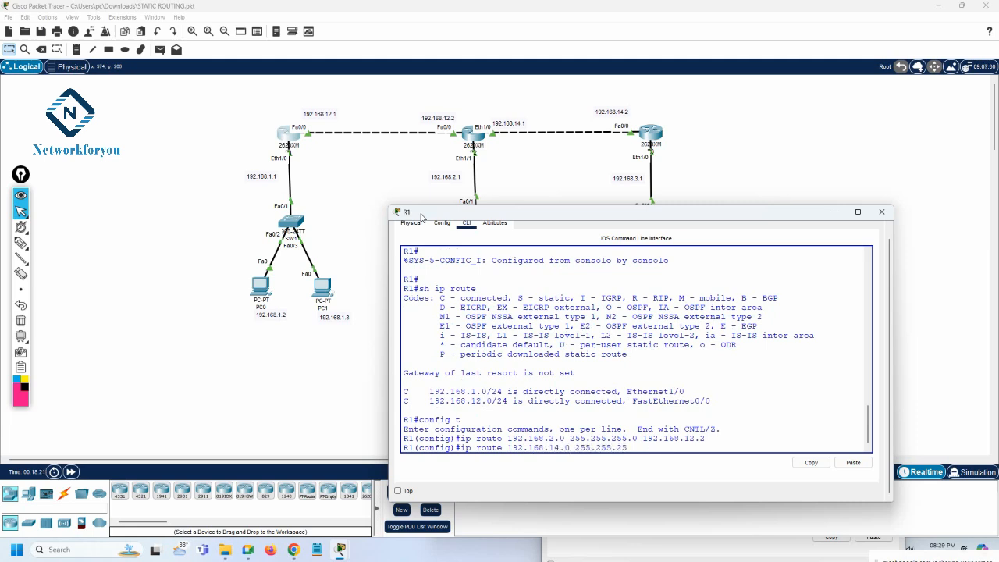
pyautogui.write('5.0 192.168.12.2')
pyautogui.press('Return')
# Rework the previous route command on R1 to add a static route to 192.168.3.0 255.255.255.0 via 192.168.12.2.
pyautogui.press('Up')
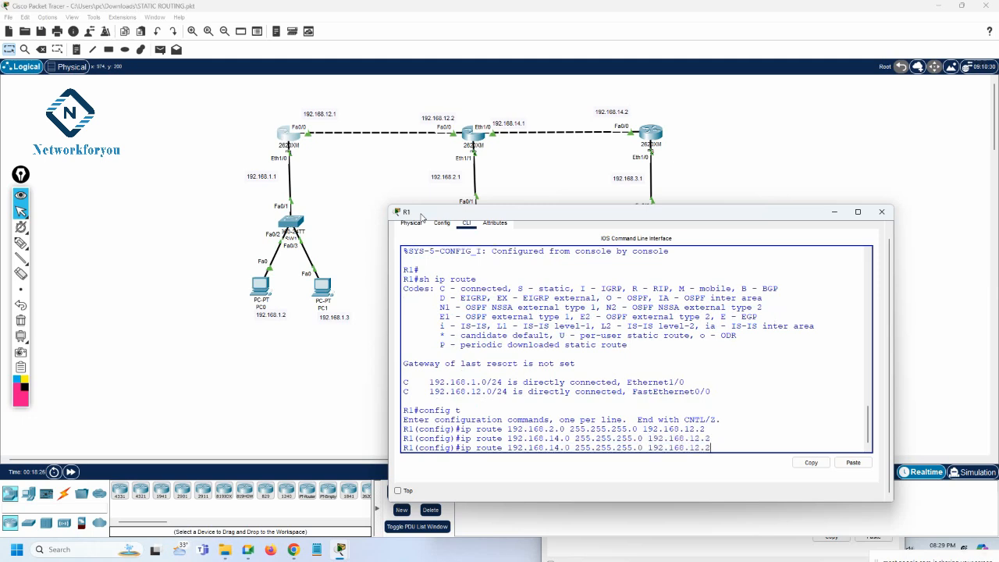
pyautogui.press('BackSpace')
pyautogui.press('BackSpace')
pyautogui.press('BackSpace')
pyautogui.press('BackSpace')
pyautogui.press('BackSpace')
pyautogui.press('BackSpace')
pyautogui.press('BackSpace')
pyautogui.press('BackSpace')
pyautogui.press('BackSpace')
pyautogui.press('BackSpace')
pyautogui.press('BackSpace')
pyautogui.press('BackSpace')
pyautogui.press('BackSpace')
pyautogui.press('BackSpace')
pyautogui.press('BackSpace')
pyautogui.press('BackSpace')
pyautogui.press('BackSpace')
pyautogui.press('BackSpace')
pyautogui.press('BackSpace')
pyautogui.press('BackSpace')
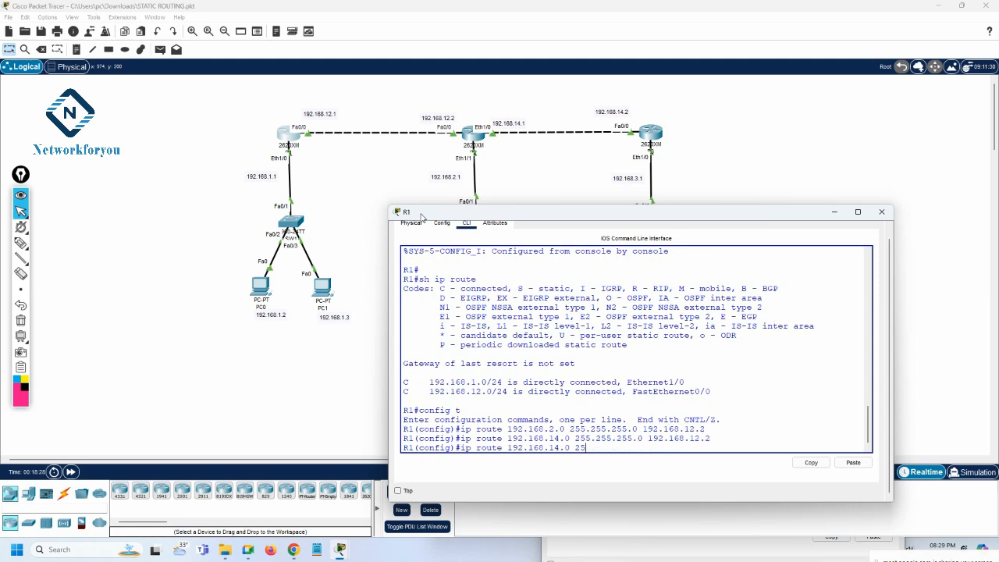
pyautogui.press('BackSpace')
pyautogui.press('BackSpace')
pyautogui.press('BackSpace')
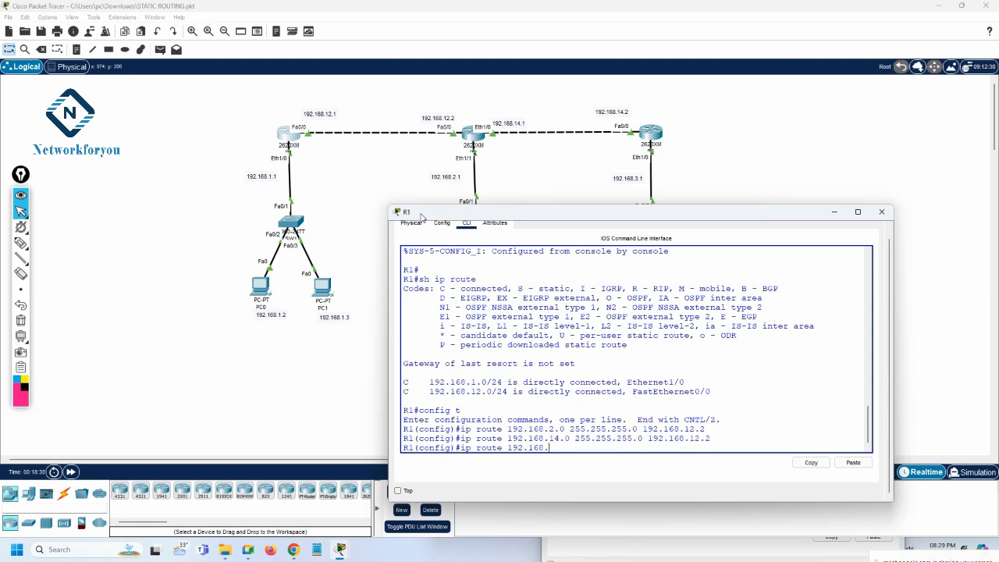
pyautogui.press('BackSpace')
pyautogui.write('.3.0 255.255.255.0 192.168.12.2')
pyautogui.press('Return')
# Leave configuration mode on R1 and save the running configuration with wr.
pyautogui.hotkey('ctrl', 'z')
pyautogui.press('Return')
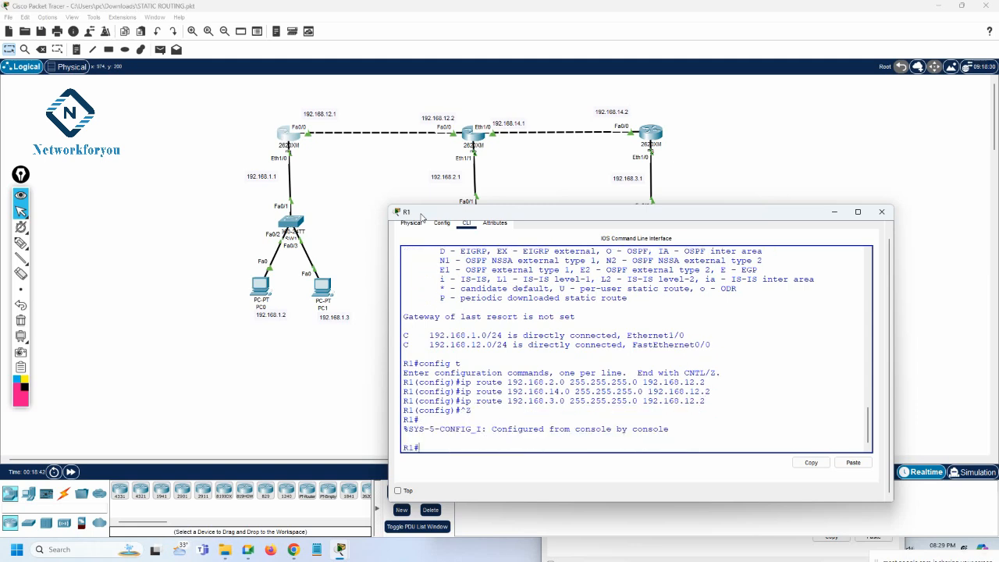
pyautogui.write('wr')
pyautogui.press('Return')
pyautogui.press('Return')
# Display R1's routing table with sh ip route and highlight the static routes and their 192.168.12.2 next hop.
pyautogui.write('sh i')
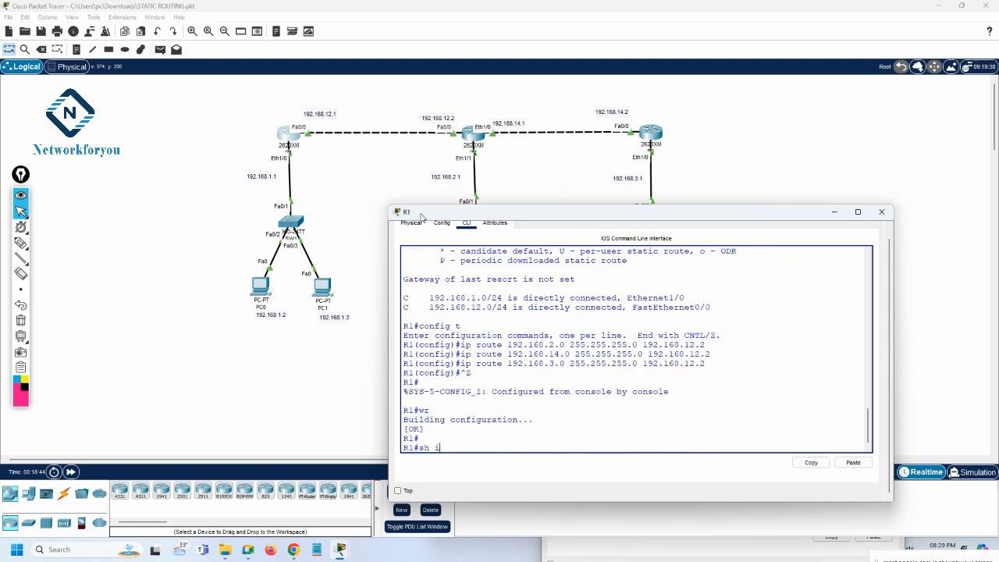
pyautogui.write('p route')
pyautogui.press('Return')
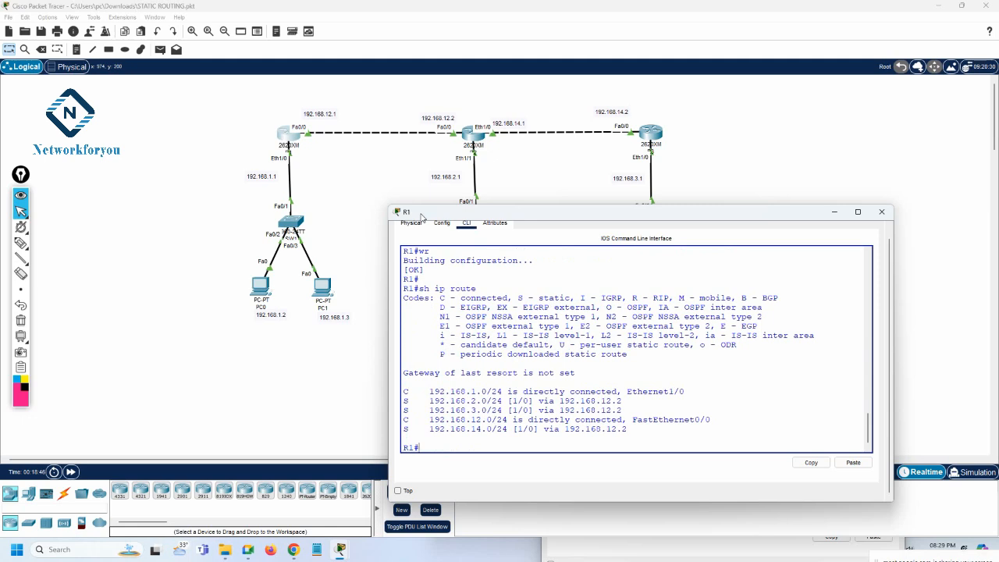
pyautogui.moveTo(425, 402); pyautogui.dragTo(510, 429)
pyautogui.moveTo(559, 401); pyautogui.dragTo(622, 411)
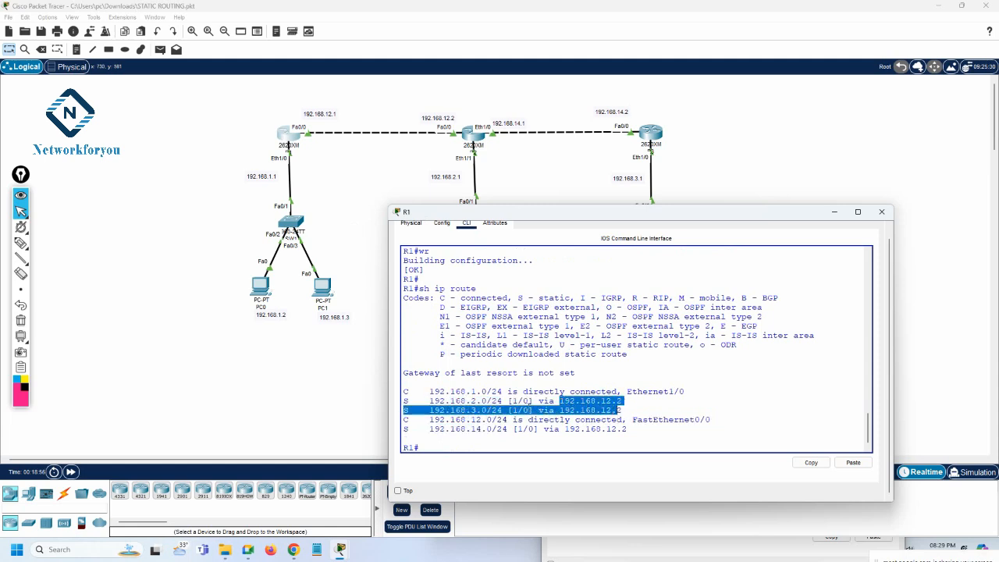
pyautogui.click(504, 416)
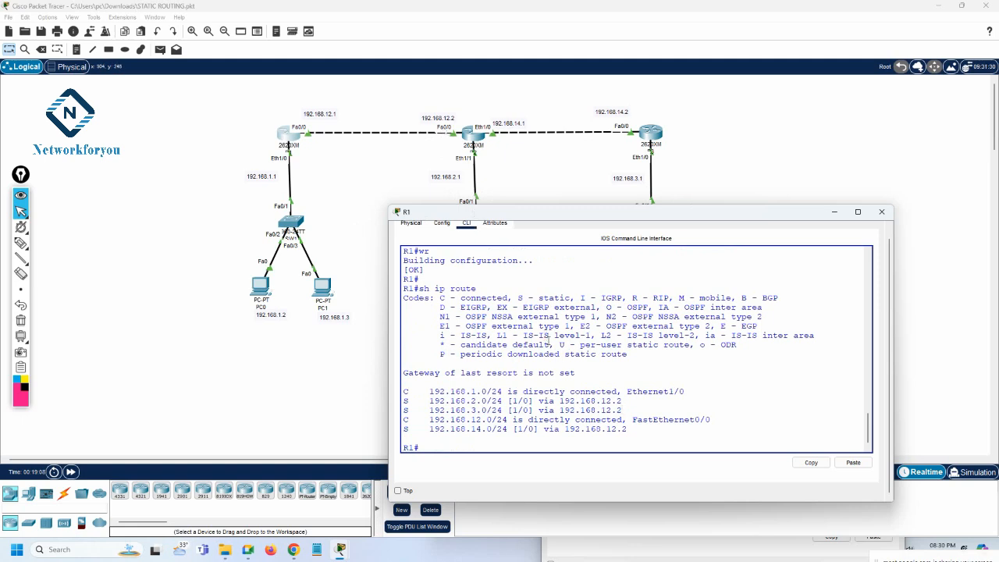
# Save R1's configuration once more with wr and close the R1 window.
pyautogui.write('r')
pyautogui.press('Return')
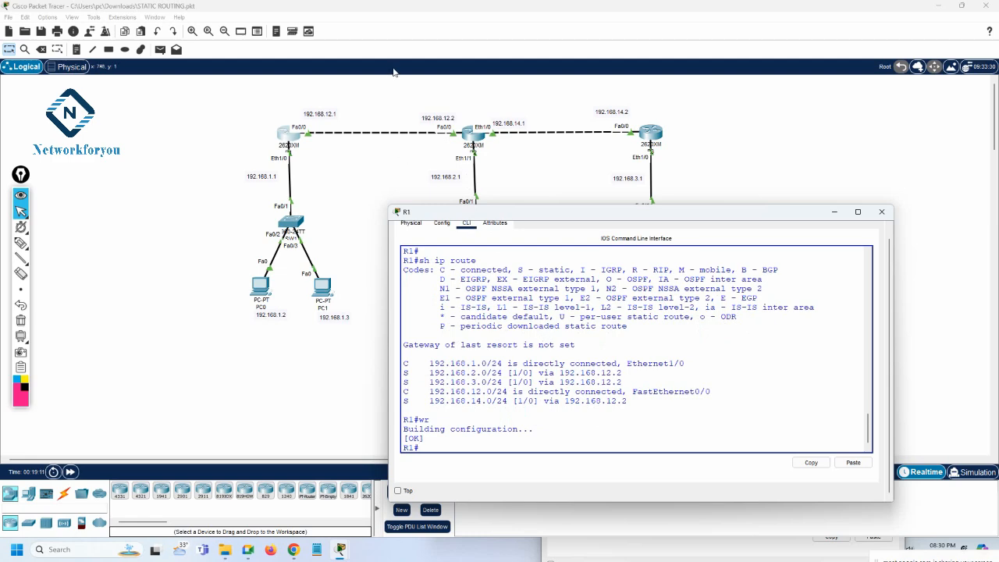
pyautogui.click(880, 213)
# Bring up R2's command line and reposition its window just below the routers.
pyautogui.click(473, 134)
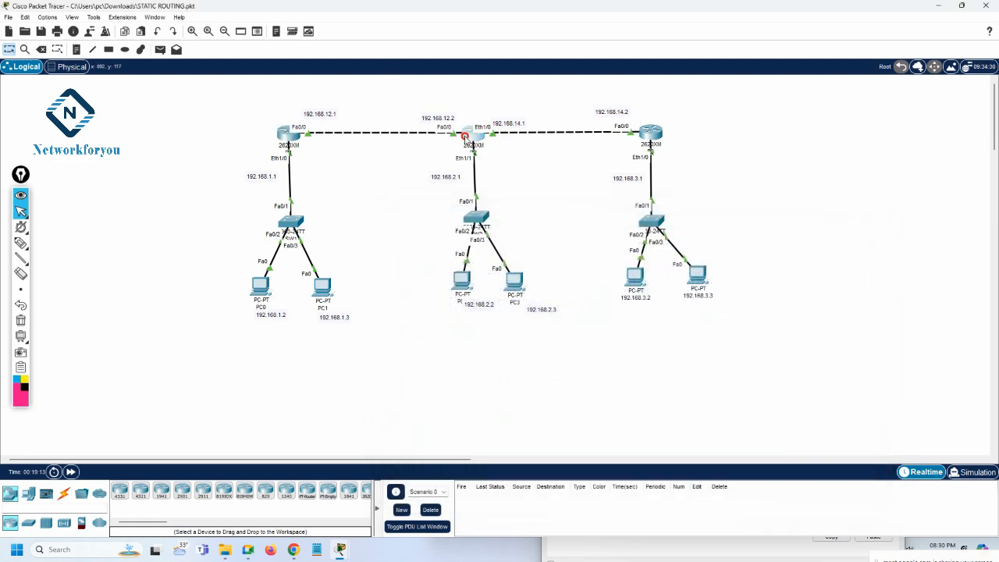
pyautogui.moveTo(620, 238); pyautogui.dragTo(619, 173)
pyautogui.click(653, 267)
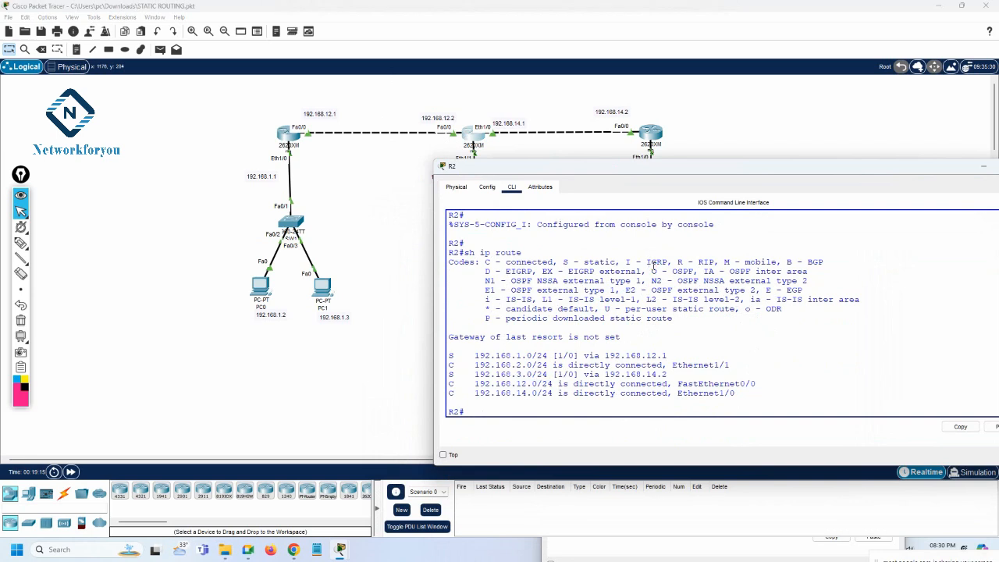
# Display R2's routing table with sh ip route and its interface summary with sh ip int br.
pyautogui.write('sh ip route')
pyautogui.press('Return')
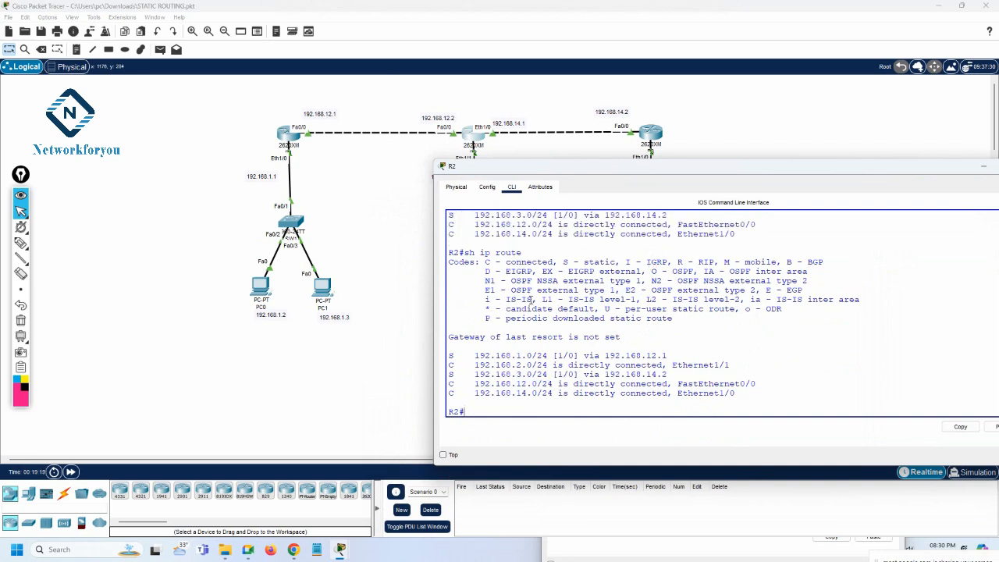
pyautogui.write('sh ip int br')
pyautogui.press('Return')
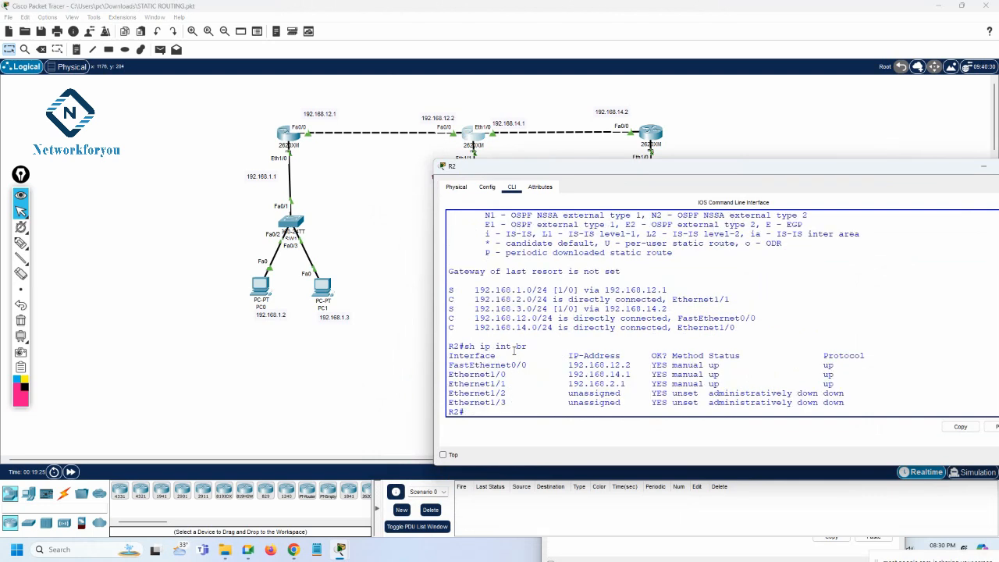
# Move the R2 window clear of the router links and highlight the Ethernet1/1 and Ethernet1/0 entries in the interface summary.
pyautogui.moveTo(515, 167); pyautogui.dragTo(477, 233)
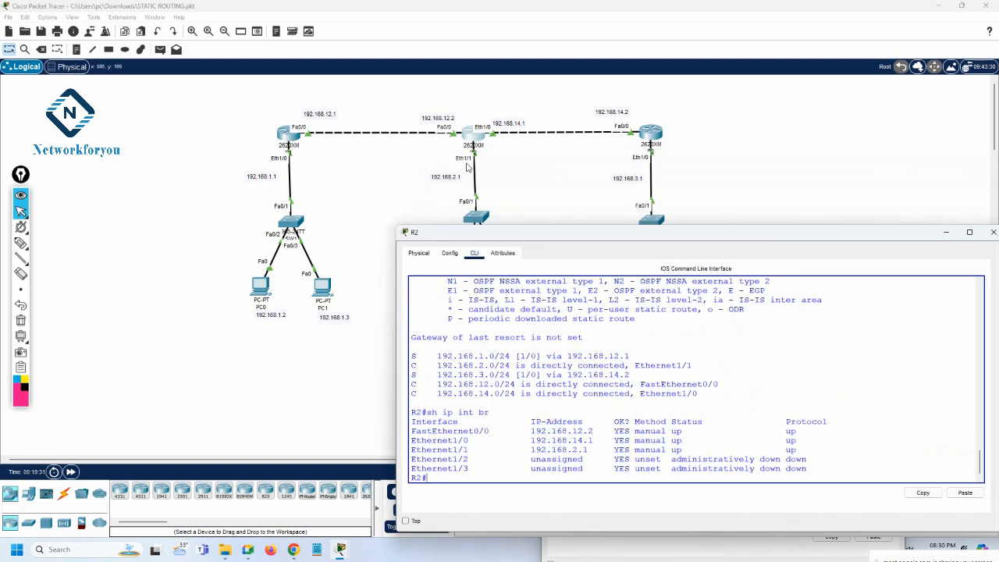
pyautogui.moveTo(478, 448); pyautogui.dragTo(408, 450)
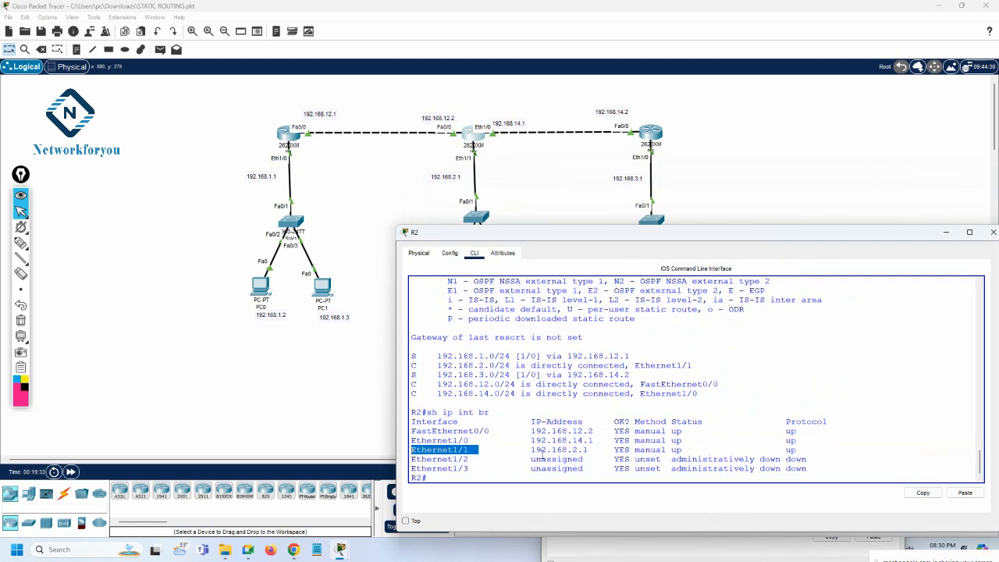
pyautogui.moveTo(524, 449); pyautogui.dragTo(604, 449)
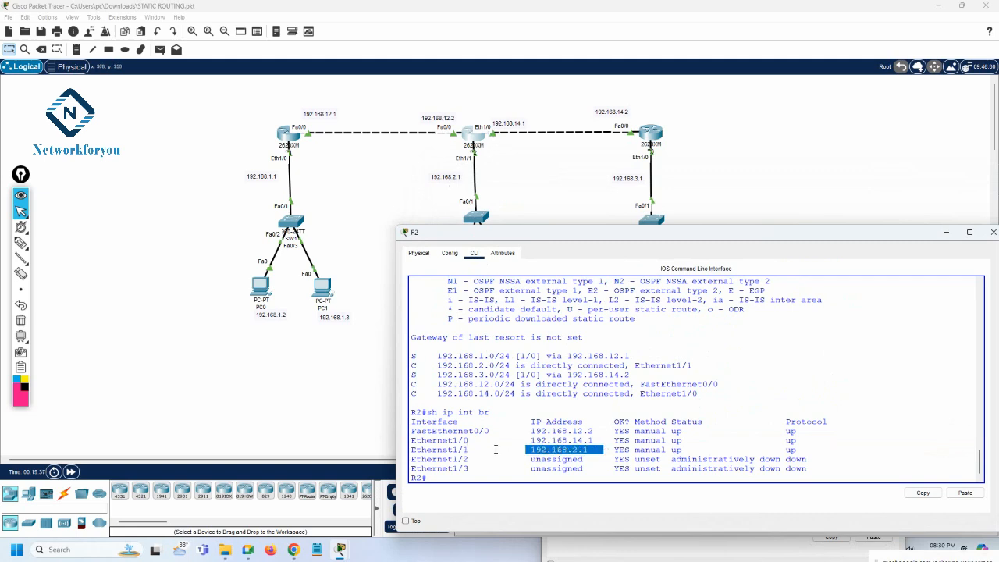
pyautogui.moveTo(493, 441); pyautogui.dragTo(414, 441)
pyautogui.click(525, 441)
pyautogui.moveTo(524, 441); pyautogui.dragTo(625, 441)
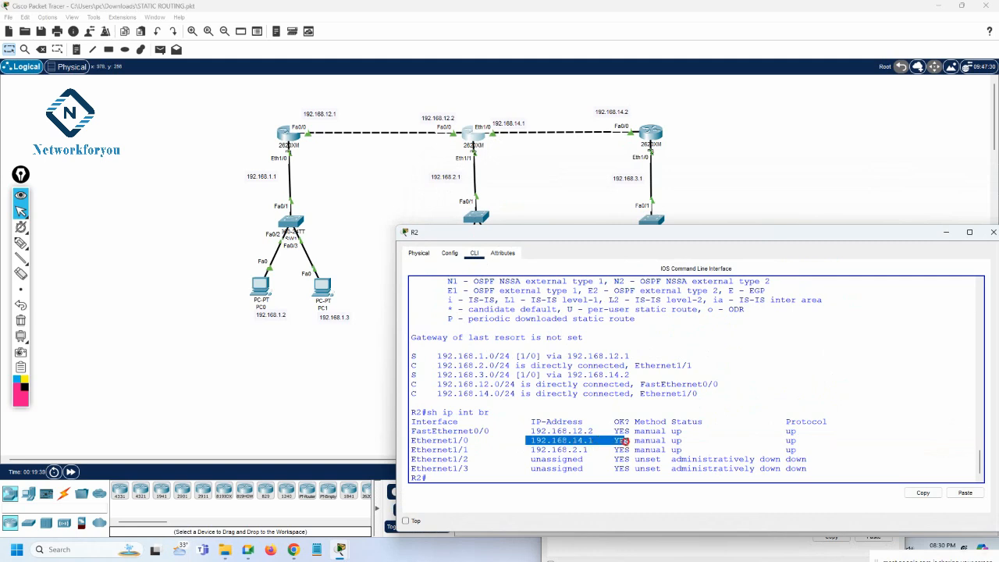
pyautogui.click(689, 300)
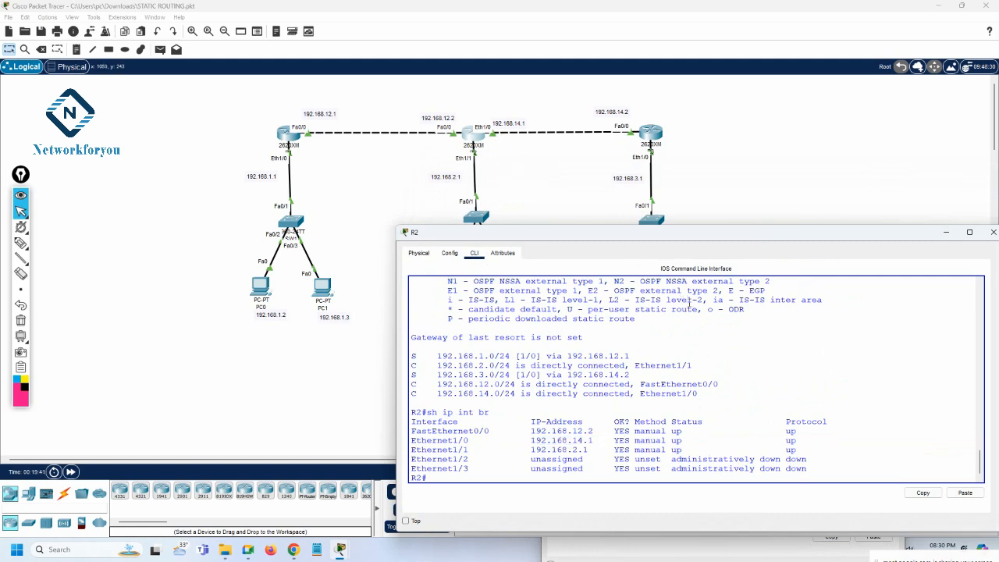
# Display R2's routing table again with sh ip route and highlight the 192.168.1.0/24 and 192.168.3.0/24 static routes with their next hops.
pyautogui.write('sh ip route')
pyautogui.press('Return')
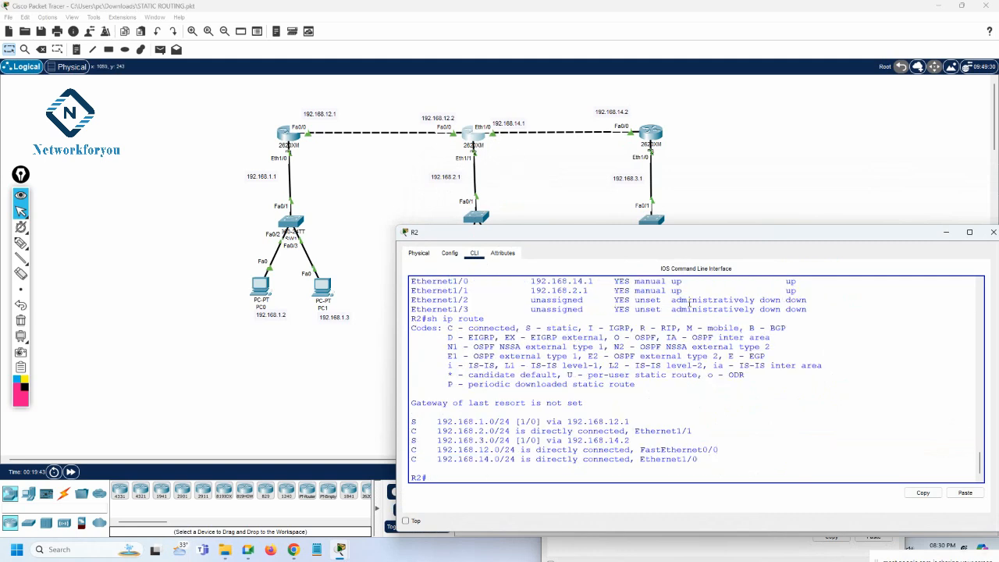
pyautogui.moveTo(436, 422); pyautogui.dragTo(530, 421)
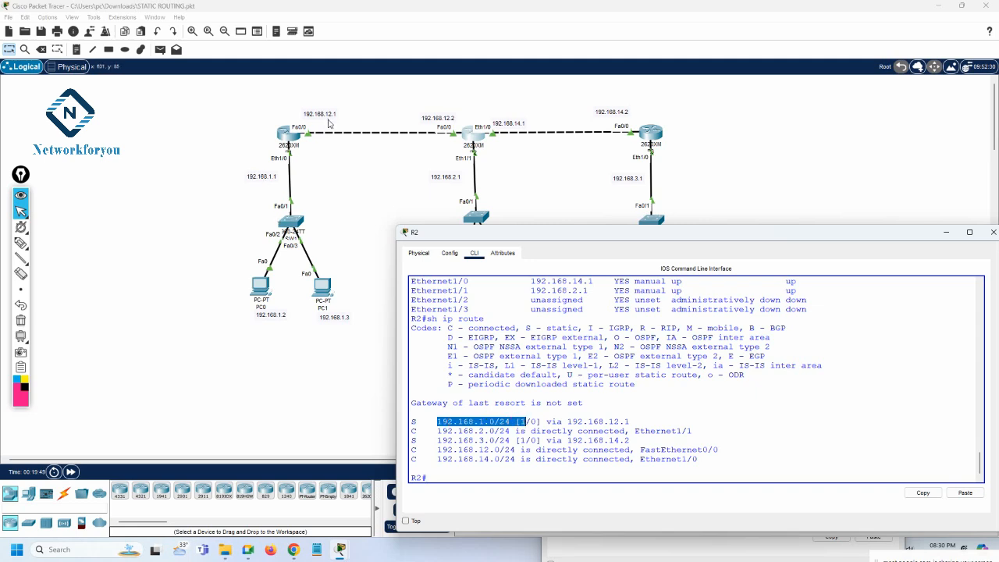
pyautogui.moveTo(631, 422); pyautogui.dragTo(524, 422)
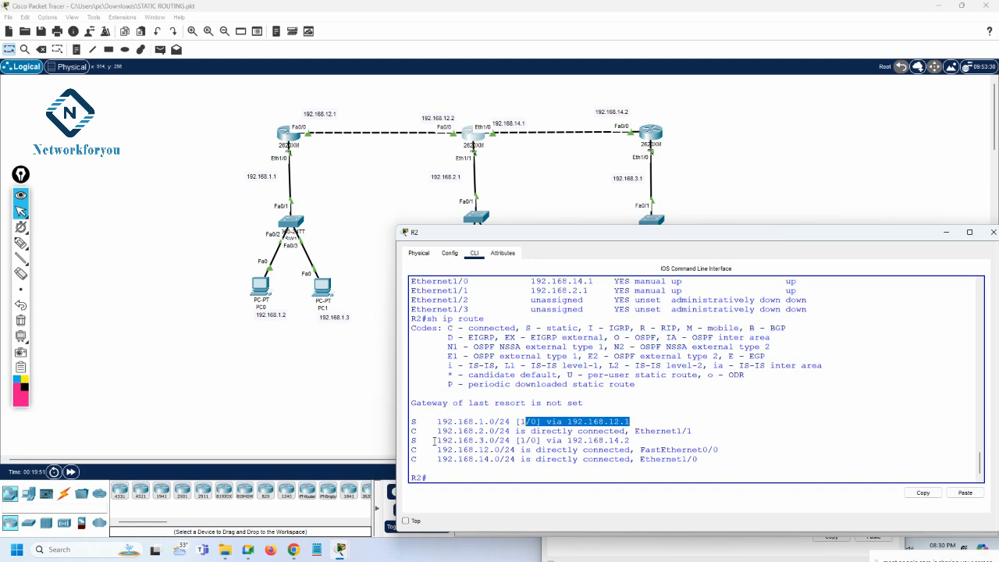
pyautogui.moveTo(437, 441); pyautogui.dragTo(515, 441)
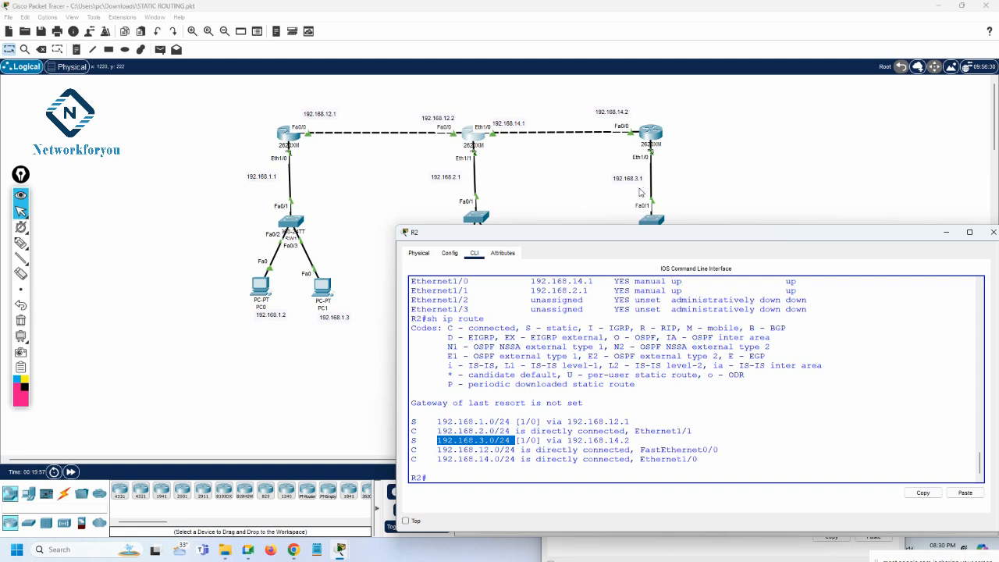
pyautogui.moveTo(634, 441); pyautogui.dragTo(567, 441)
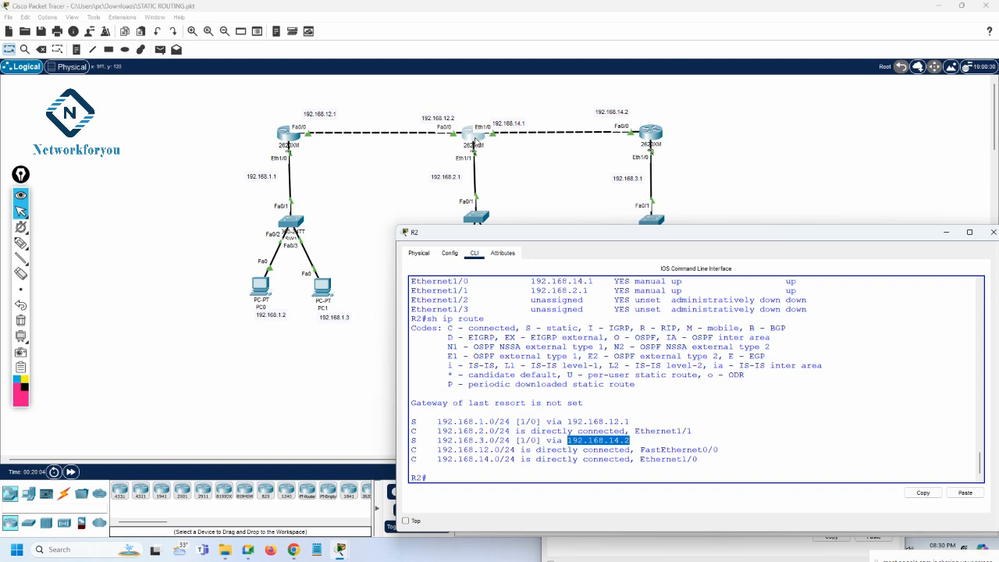
# Save R2's configuration with wr and close the R2 window.
pyautogui.moveTo(475, 364); pyautogui.dragTo(477, 359)
pyautogui.write('wr')
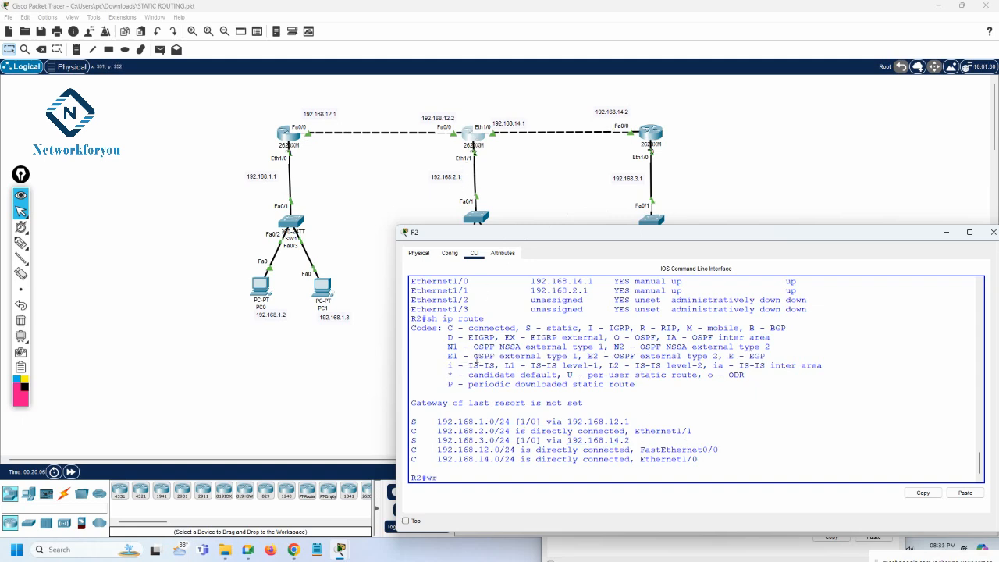
pyautogui.press('Return')
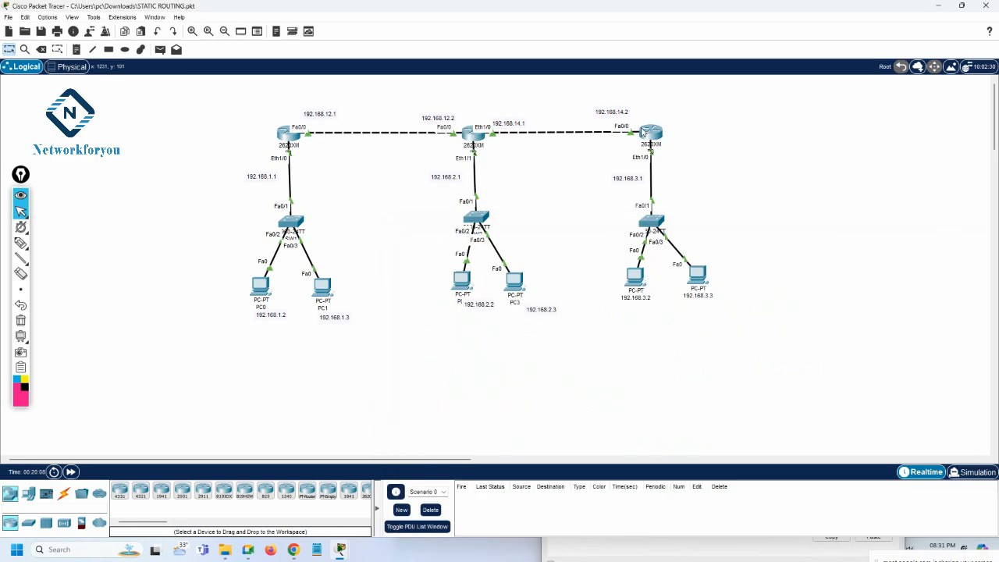
# Open R3's command line in a wider, repositioned window and enter privileged mode with en.
pyautogui.click(649, 136)
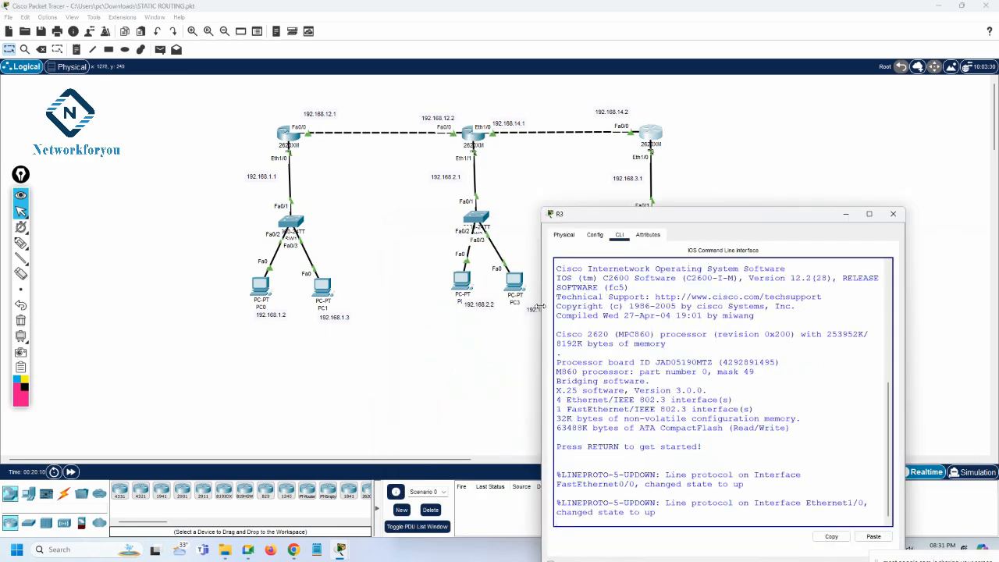
pyautogui.moveTo(542, 309); pyautogui.dragTo(458, 312)
pyautogui.moveTo(657, 216); pyautogui.dragTo(707, 132)
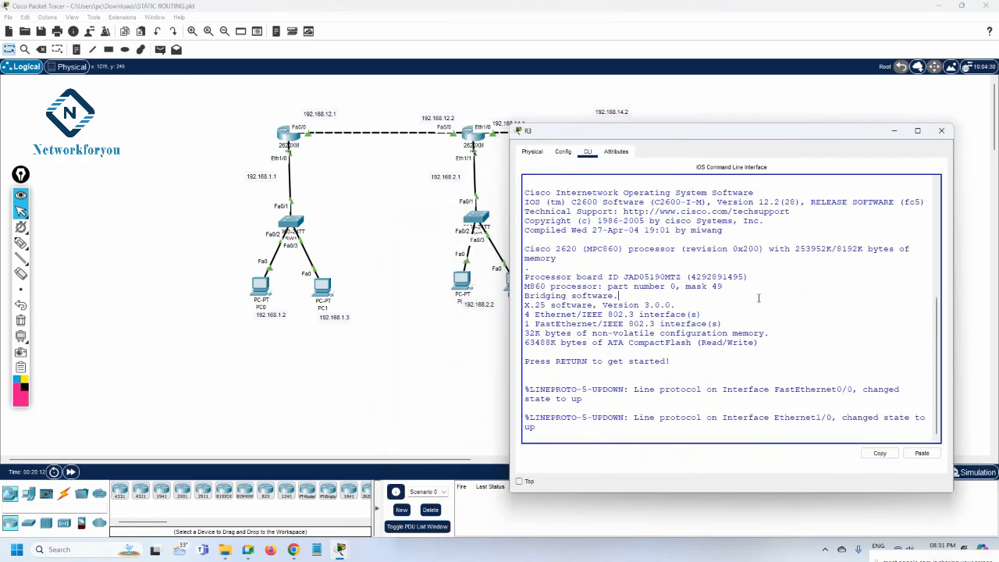
pyautogui.press('Return')
pyautogui.press('Return')
pyautogui.press('Return')
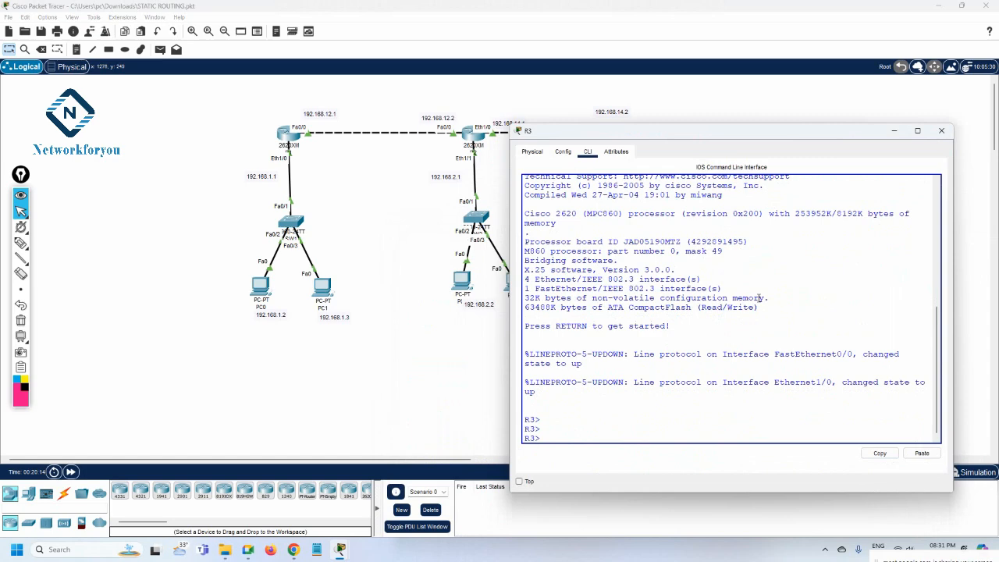
pyautogui.write('en')
pyautogui.press('Return')
# List R3's interfaces with sh ip int br, uncover the topology, and highlight the FastEthernet0/0 address.
pyautogui.write('sh')
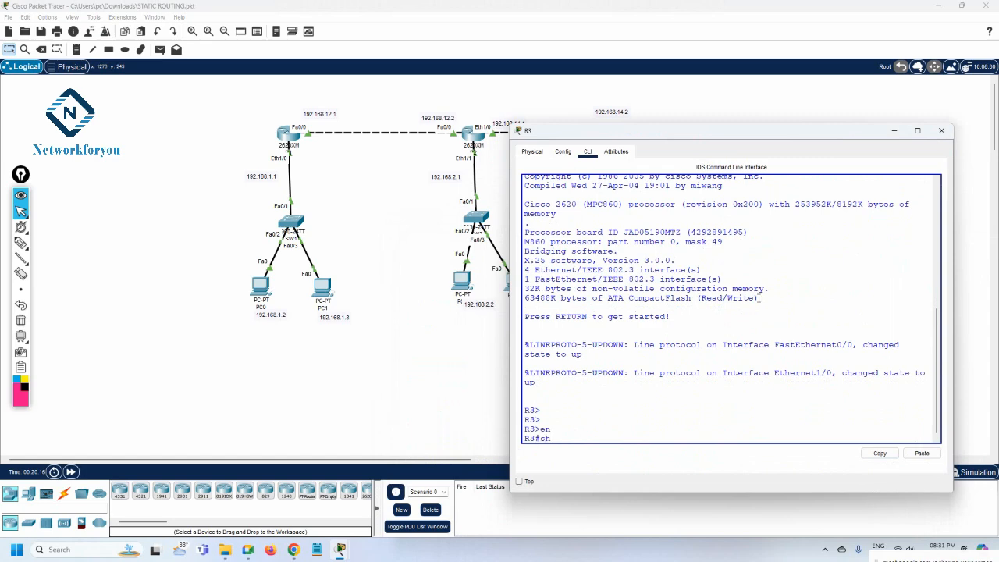
pyautogui.write(' ip int br')
pyautogui.press('Return')
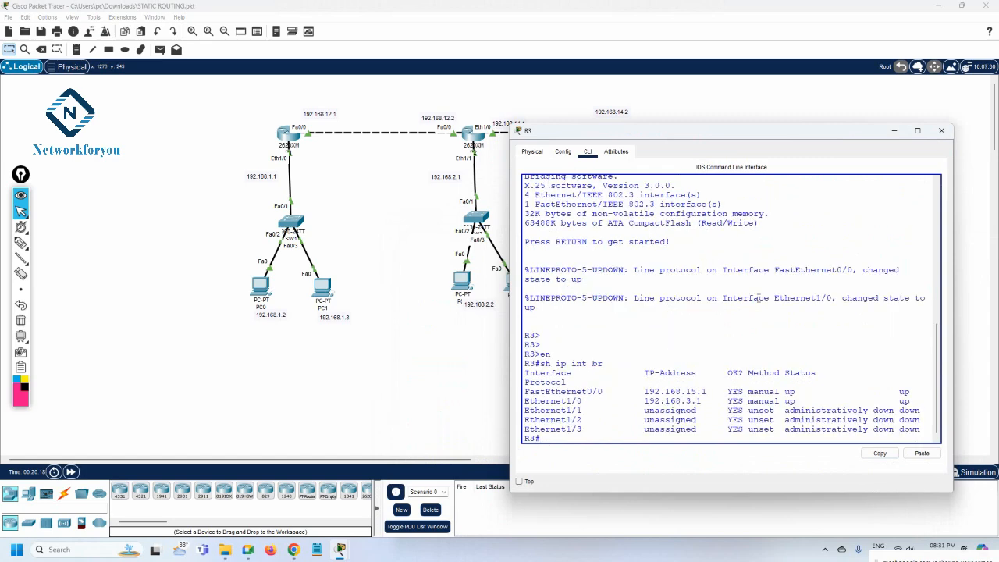
pyautogui.moveTo(695, 133); pyautogui.dragTo(630, 236)
pyautogui.scroll(-3, 650, 345)
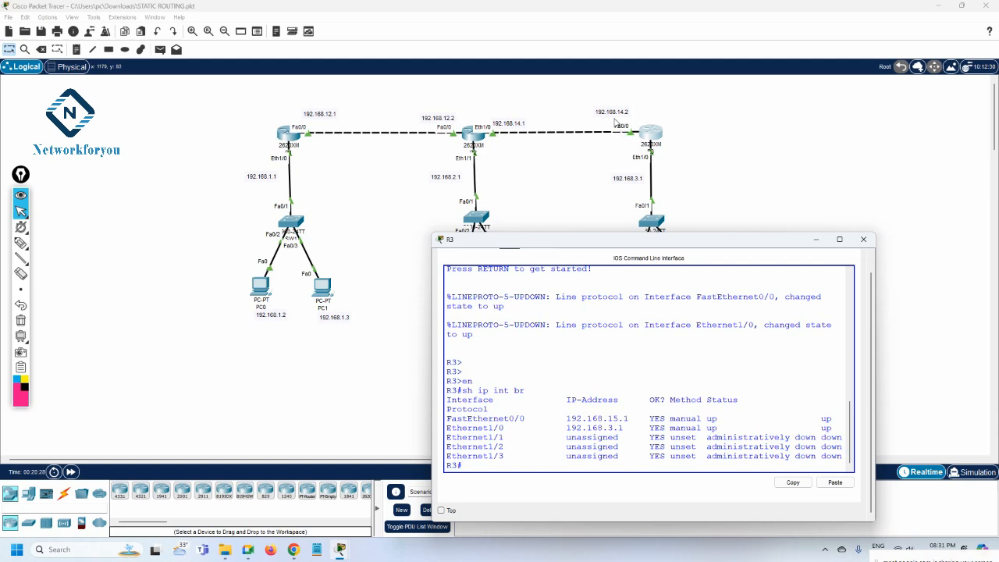
pyautogui.moveTo(629, 418); pyautogui.dragTo(576, 418)
pyautogui.click(670, 413)
# In configuration mode on R3, remove the f0/0 address with no ip add and assign 192.168.14.2 255.255.255.0.
pyautogui.write('config t')
pyautogui.press('Return')
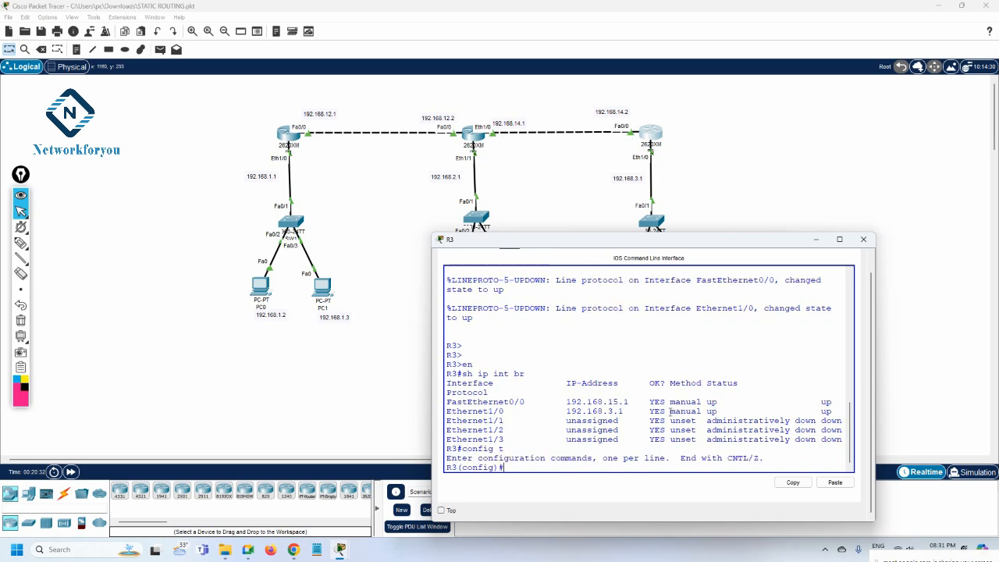
pyautogui.write('int f0/0')
pyautogui.press('Return')
pyautogui.write('no i')
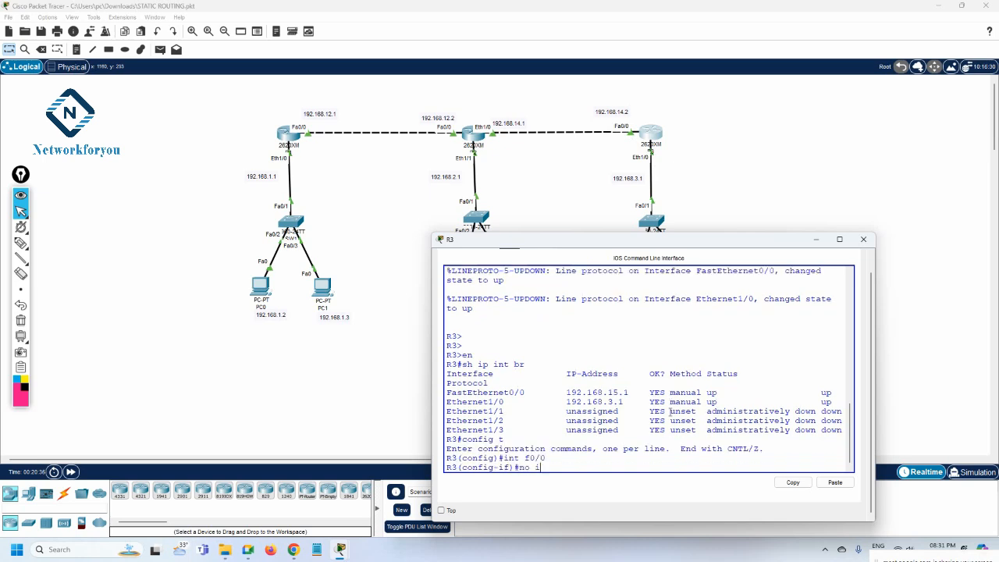
pyautogui.write('p add')
pyautogui.press('Return')
pyautogui.write('ip')
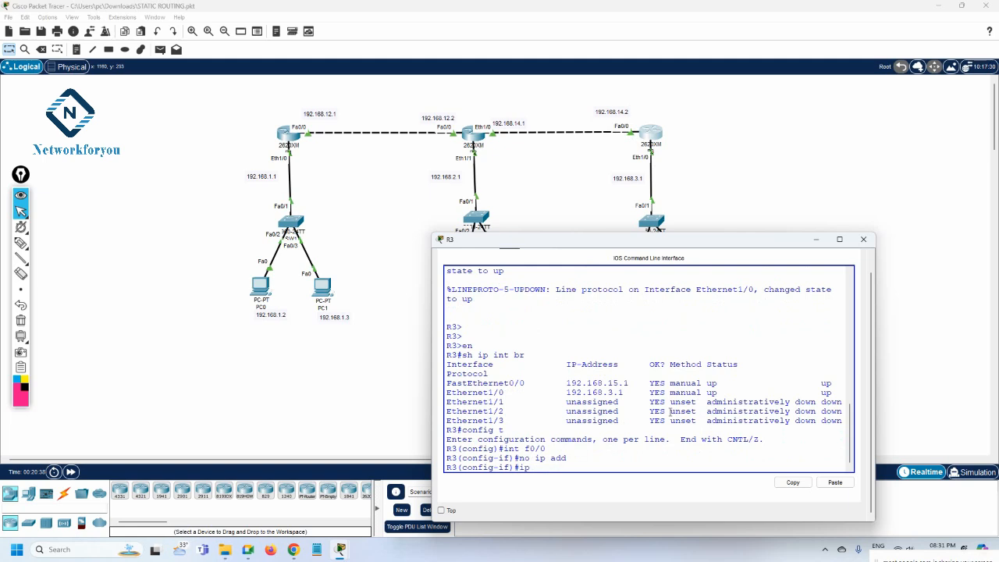
pyautogui.write(' add 192.168.14.2 255.255.255.0')
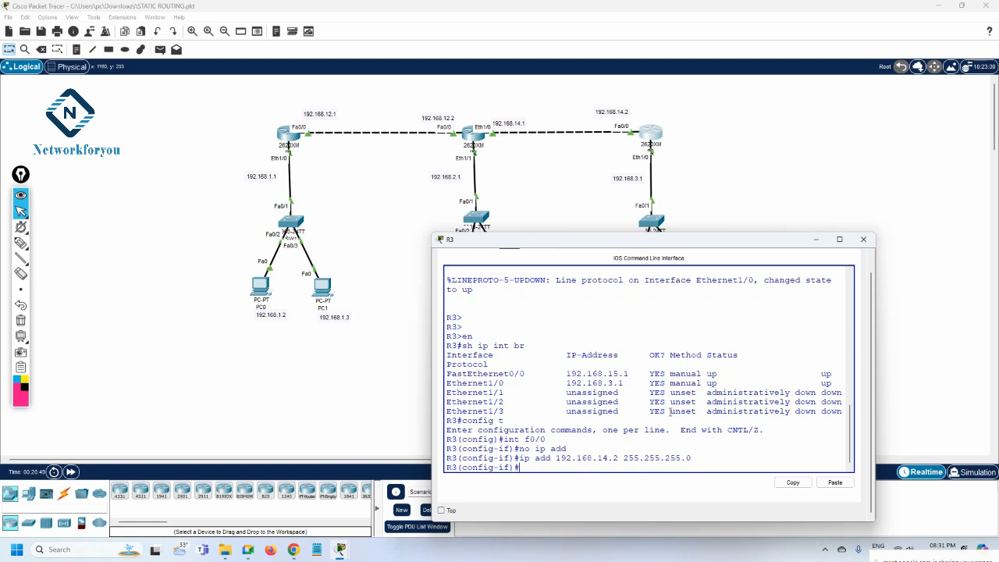
# Enable R3's f0/0 interface with no sh and exit to global configuration mode.
pyautogui.write('no sh')
pyautogui.press('Return')
pyautogui.press('Return')
pyautogui.press('Return')
pyautogui.write('e')
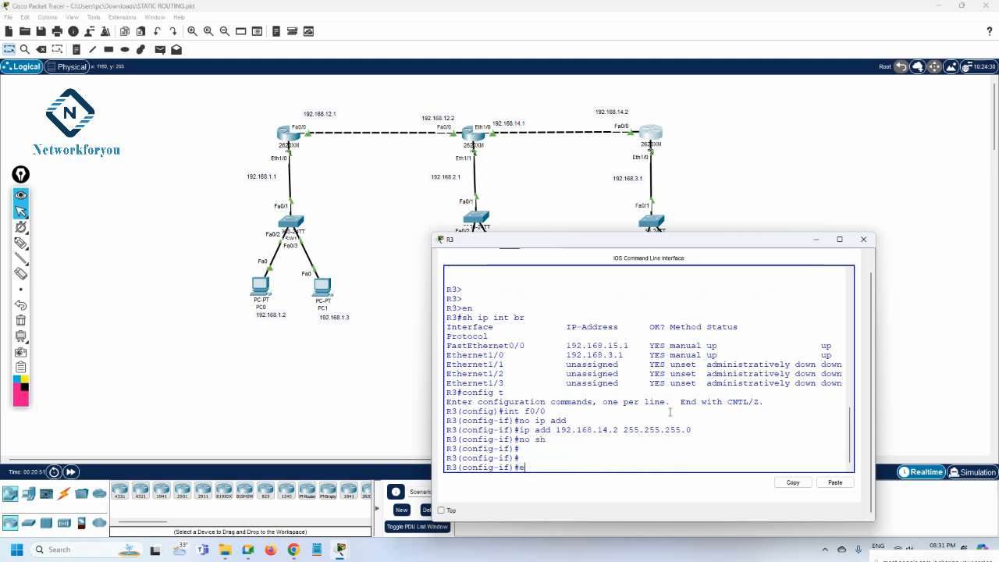
pyautogui.write('xit')
pyautogui.press('Return')
pyautogui.press('Return')
pyautogui.press('Return')
# Check R3's interface summary with do sh ip int br and highlight the FastEthernet0/0 entry.
pyautogui.write('sh')
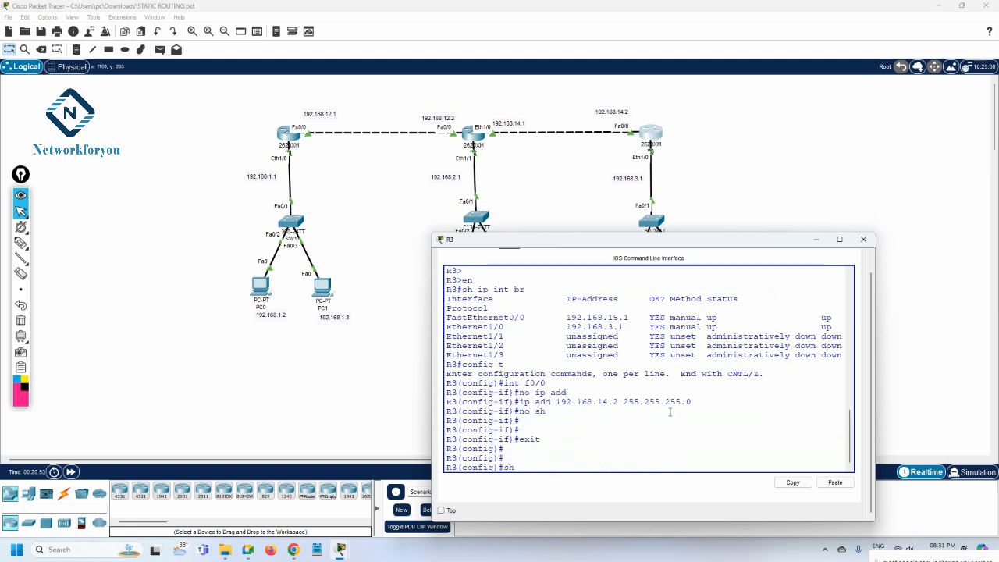
pyautogui.press('BackSpace')
pyautogui.press('BackSpace')
pyautogui.write('do sh')
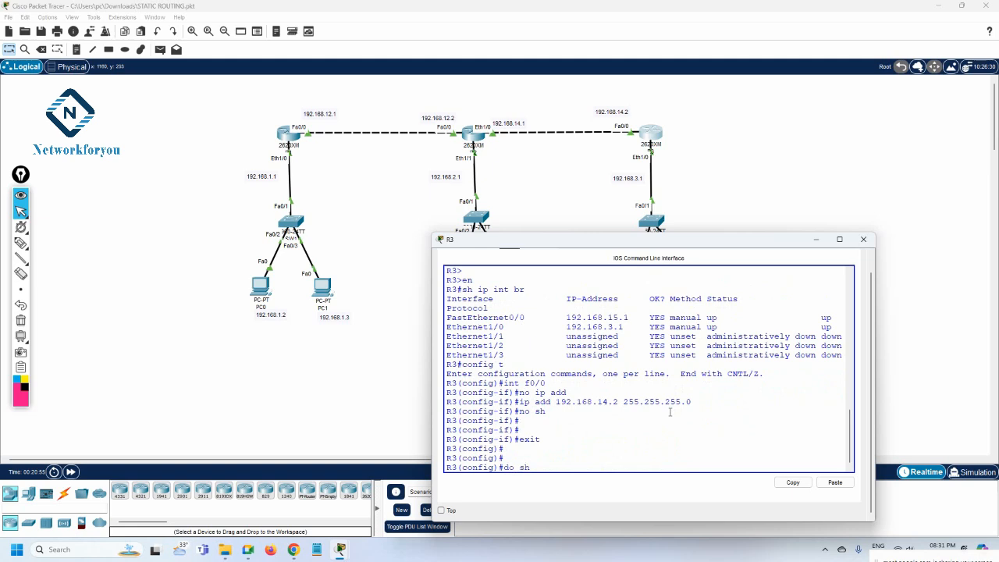
pyautogui.write(' ip int br')
pyautogui.press('Return')
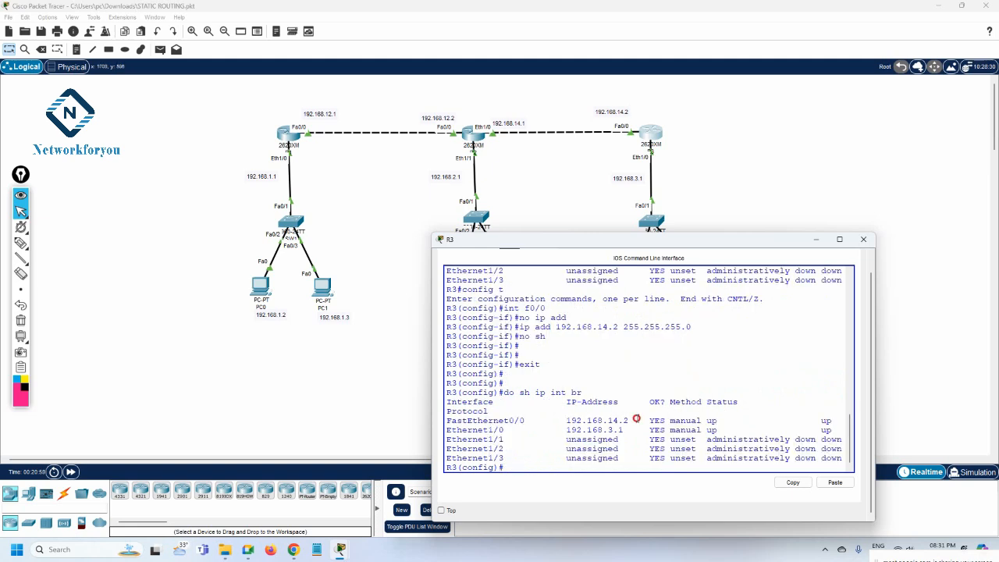
pyautogui.moveTo(634, 420); pyautogui.dragTo(451, 421)
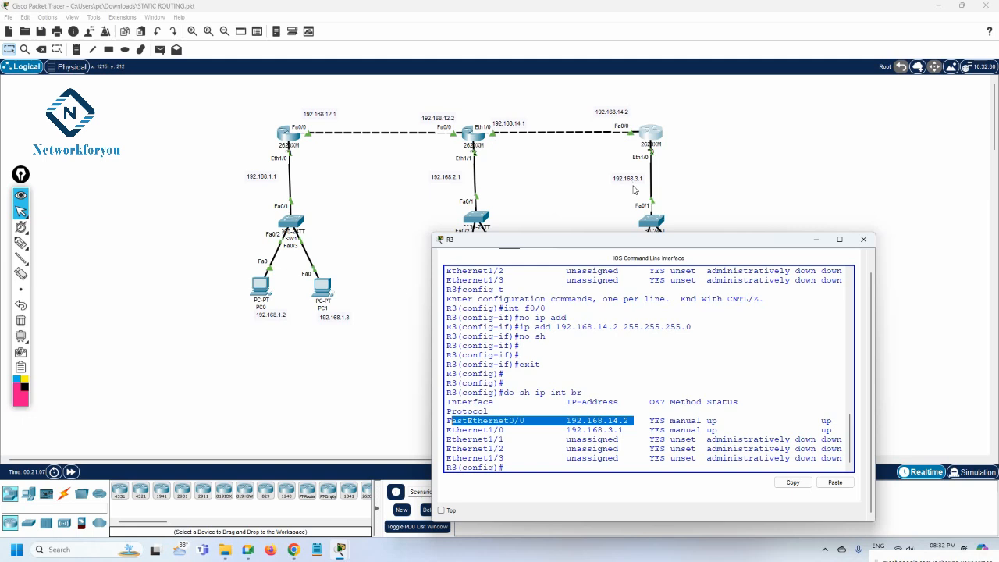
pyautogui.click(703, 335)
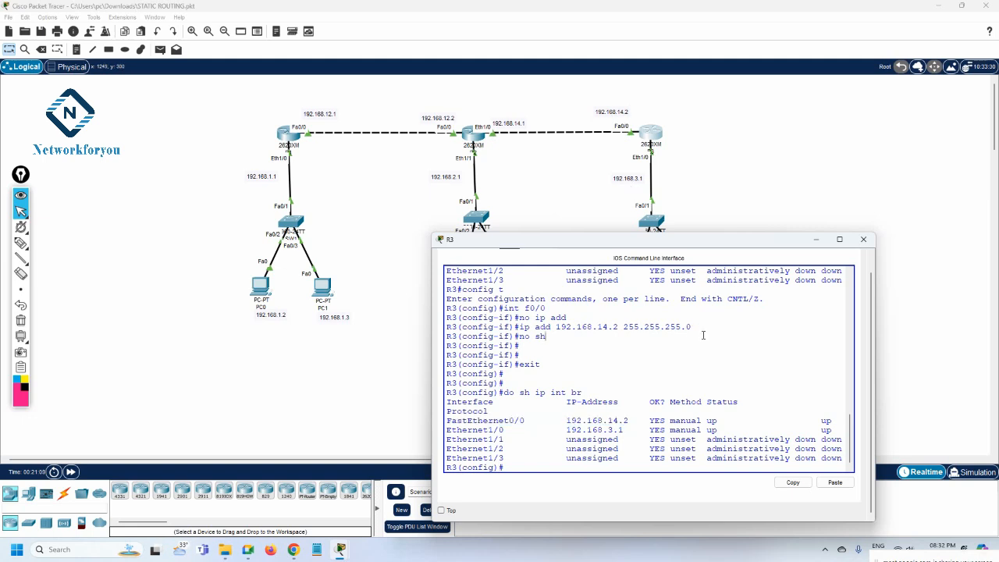
# Leave configuration mode on R3, display the routing table with sh ip route, and highlight the static route's 192.168.2.0/24 network.
pyautogui.hotkey('ctrl', 'z')
pyautogui.press('Return')
pyautogui.press('Return')
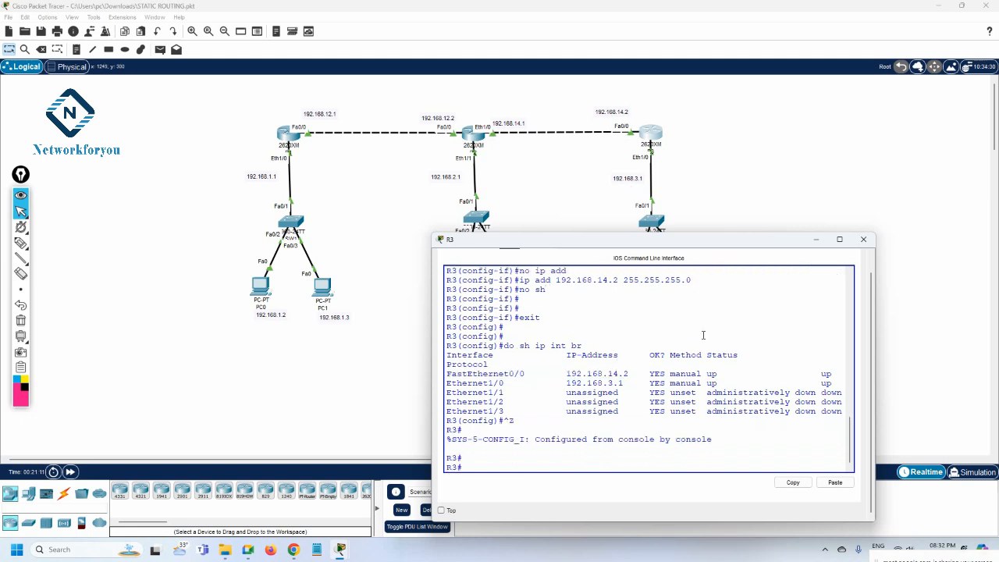
pyautogui.write('sh ip route')
pyautogui.press('Return')
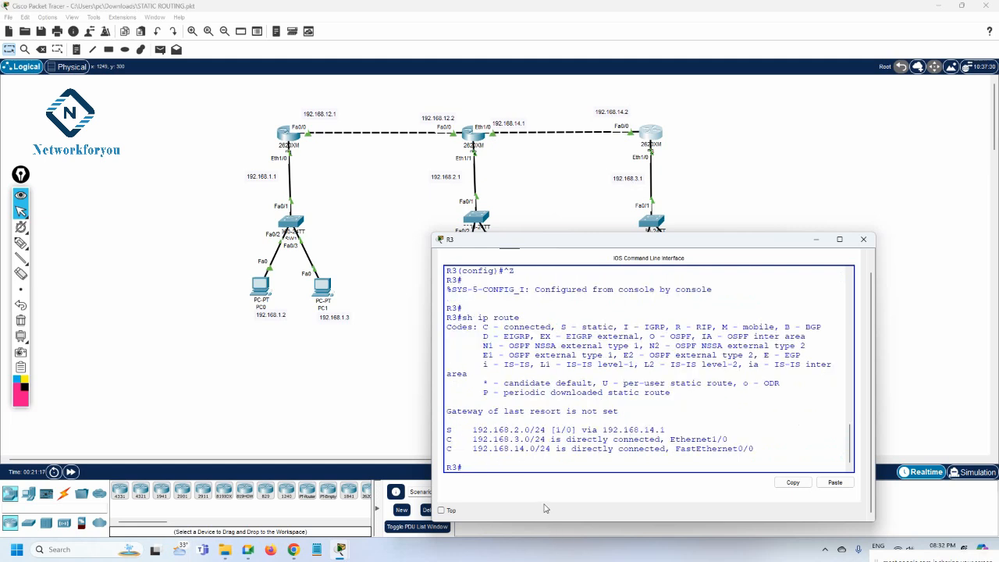
pyautogui.moveTo(544, 429); pyautogui.dragTo(472, 430)
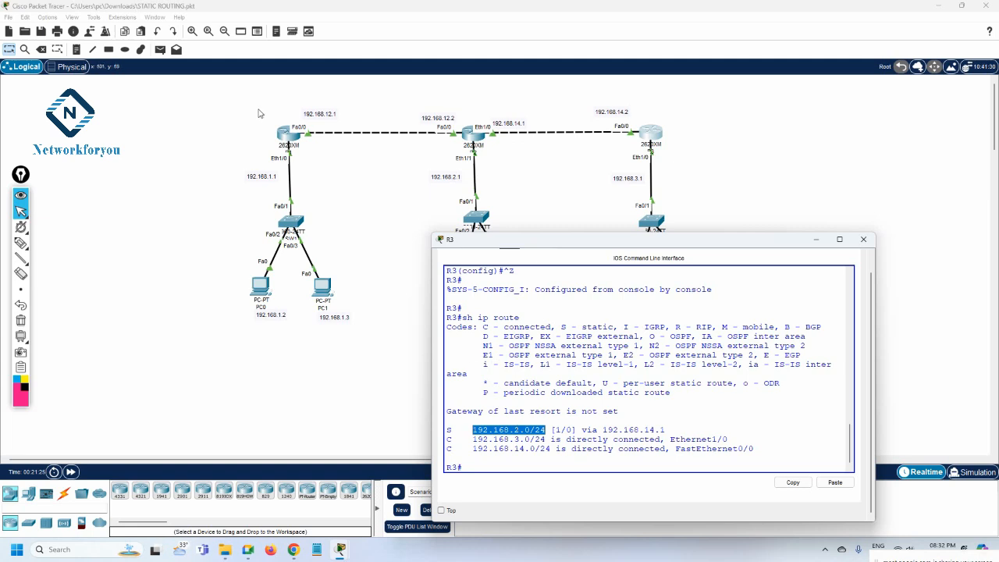
pyautogui.click(672, 332)
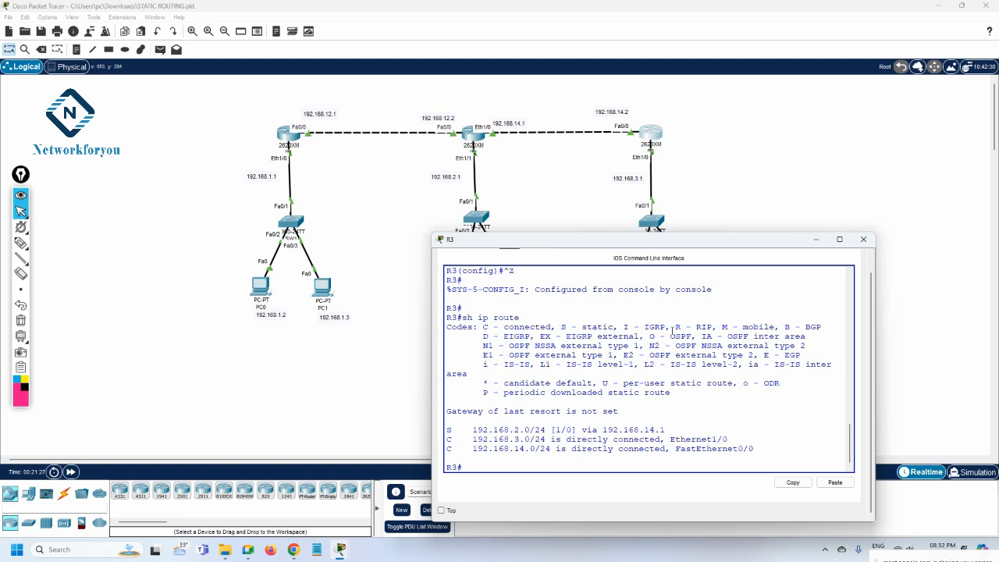
# In configuration mode on R3, add a static route to 192.168.12.0 255.255.255.0 via 192.168.14.1.
pyautogui.write('config t')
pyautogui.press('Return')
pyautogui.write('i')
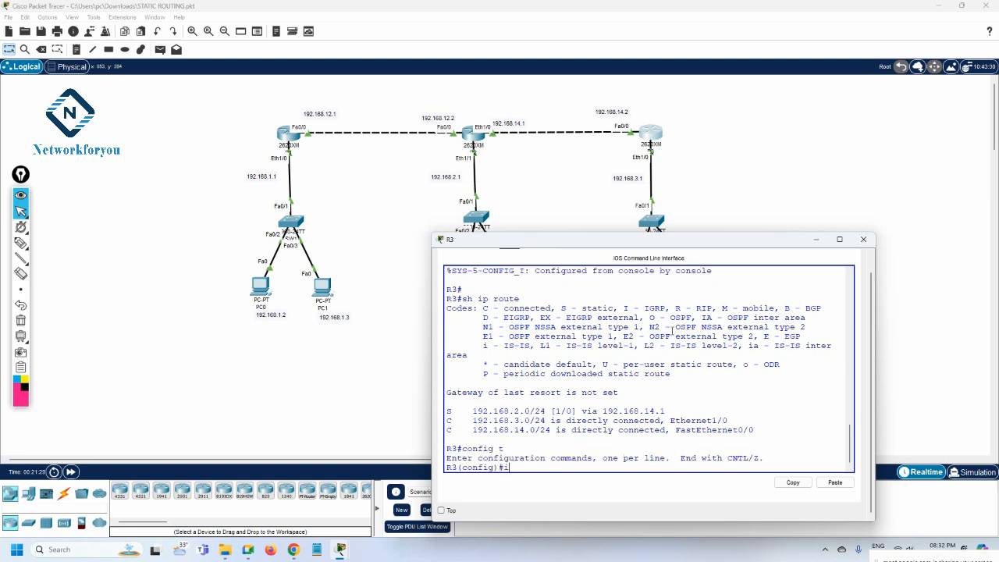
pyautogui.write('p route 192.168.12.0 255.255.255.0')
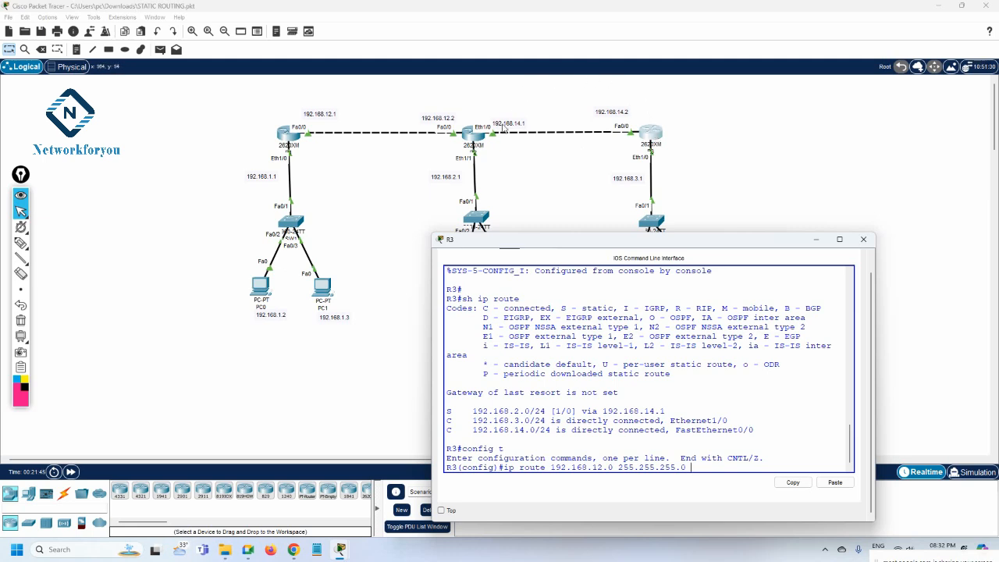
pyautogui.write('192.168.14.1')
pyautogui.press('Return')
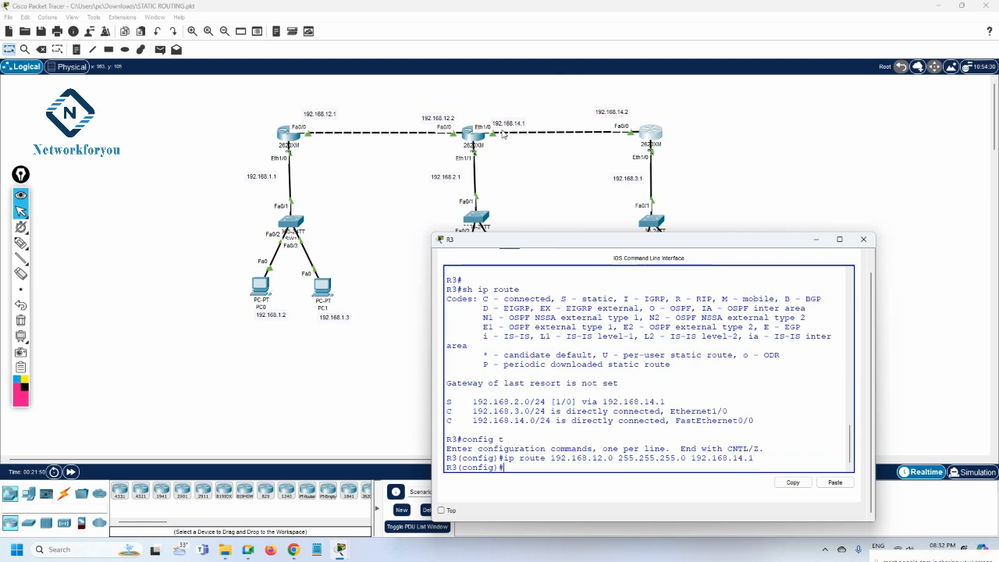
# Add a second static route on R3 to 192.168.1.0 255.255.255.0 via 192.168.14.1.
pyautogui.write('ip route ')
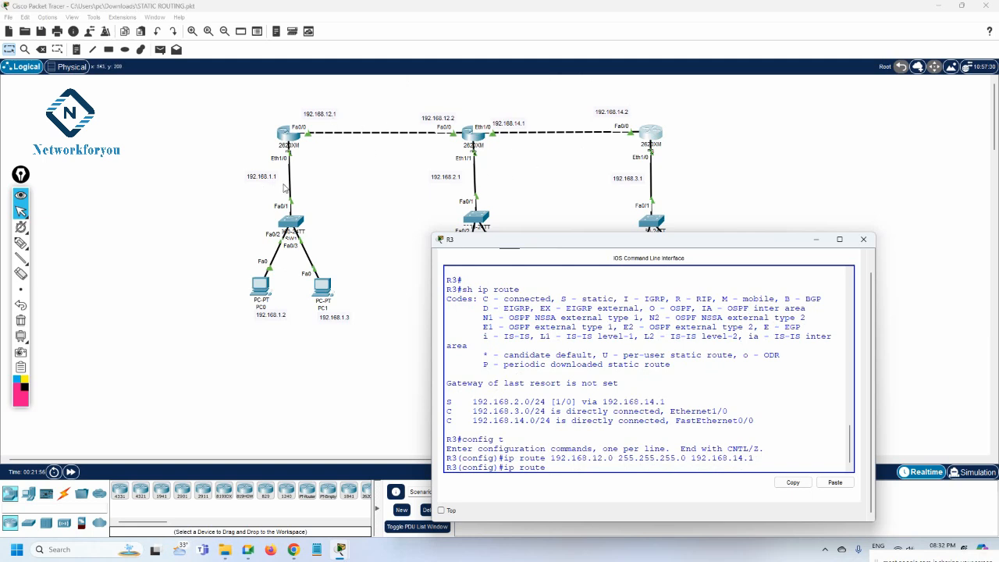
pyautogui.write('192.168.1.0 255.255.255')
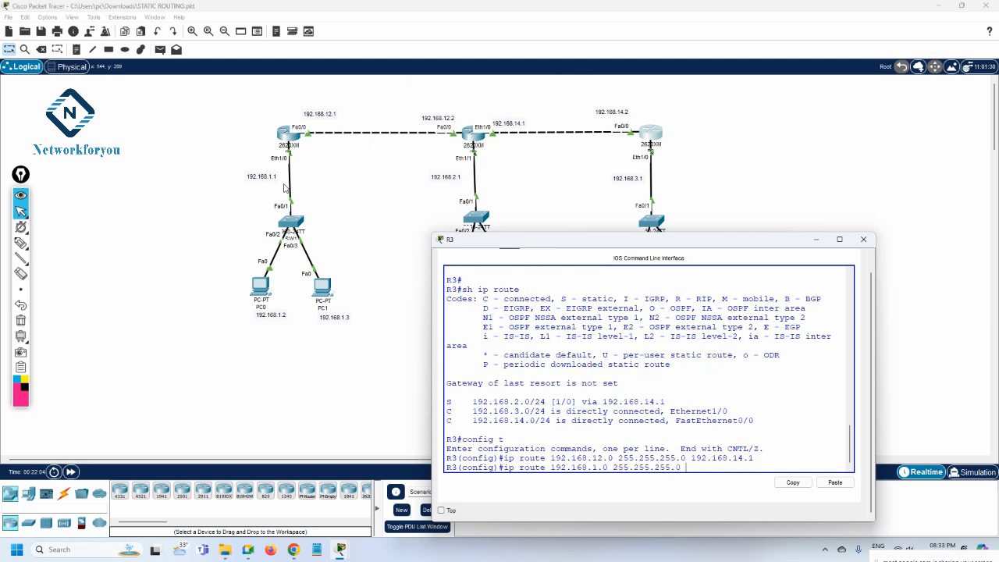
pyautogui.write('.0 192.168.14.1')
pyautogui.press('Return')
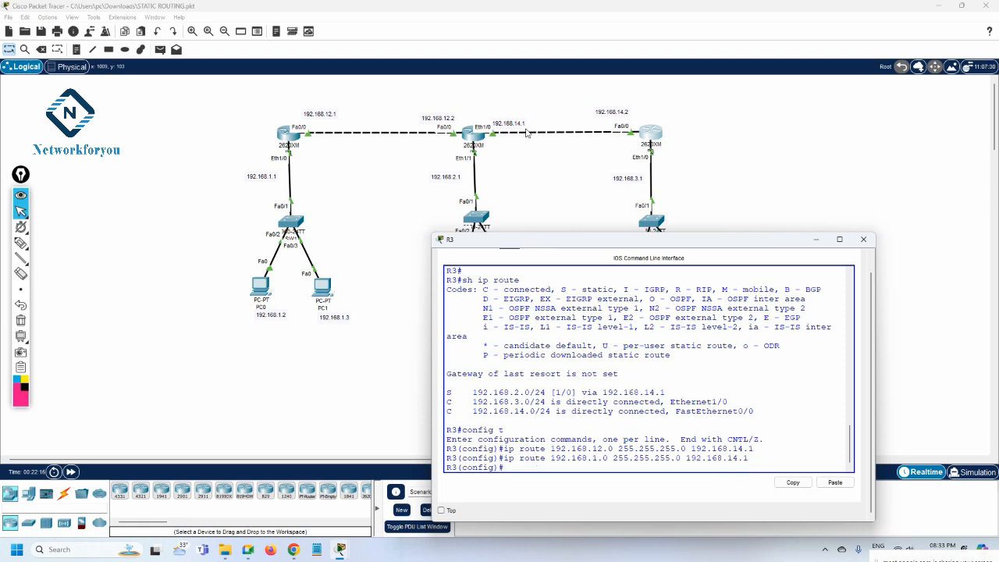
# Leave configuration mode on R3, save its configuration with wr, and minimize the router window.
pyautogui.hotkey('ctrl', 'z')
pyautogui.press('Return')
pyautogui.press('Return')
pyautogui.write('wr')
pyautogui.press('Return')
pyautogui.press('Return')
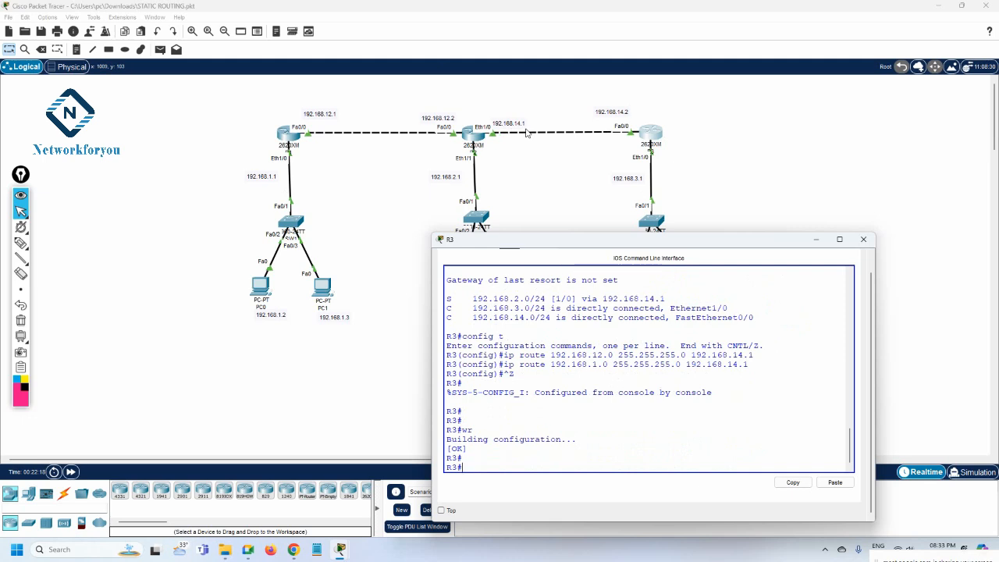
pyautogui.click(817, 239)
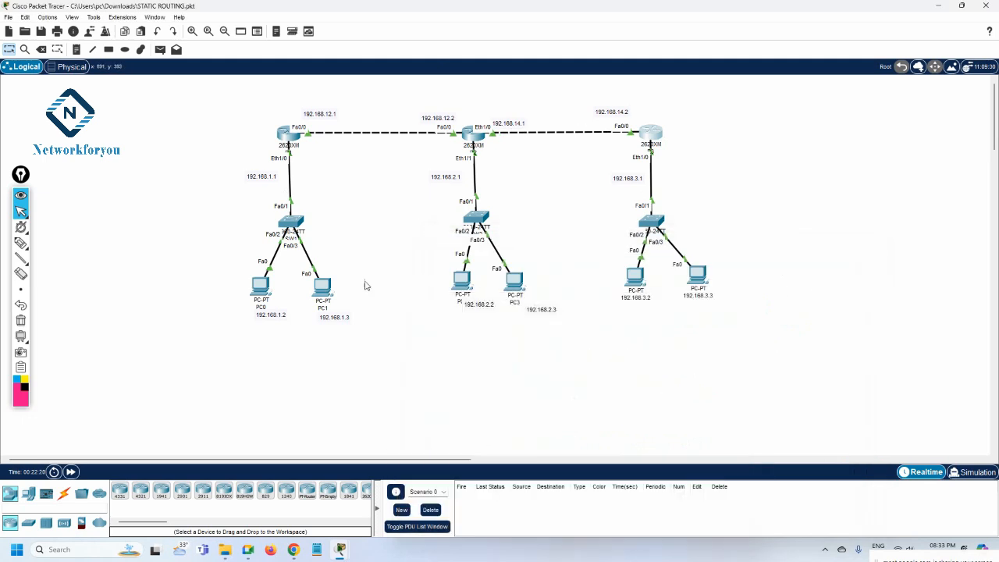
# Ping 192.168.2.2 from PC0, highlight the timed-out requests, and repeat the ping.
pyautogui.click(260, 286)
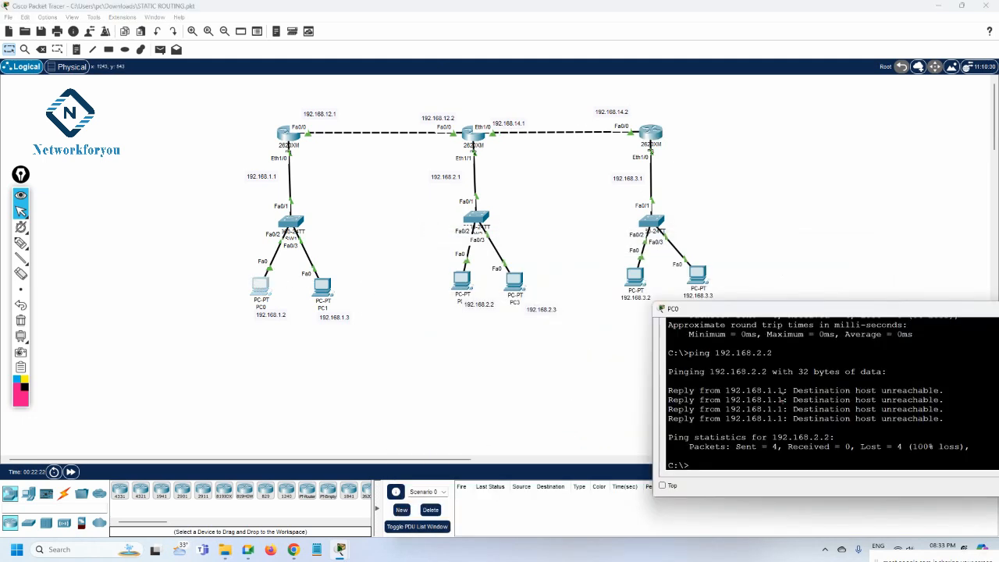
pyautogui.press('Up')
pyautogui.press('Return')
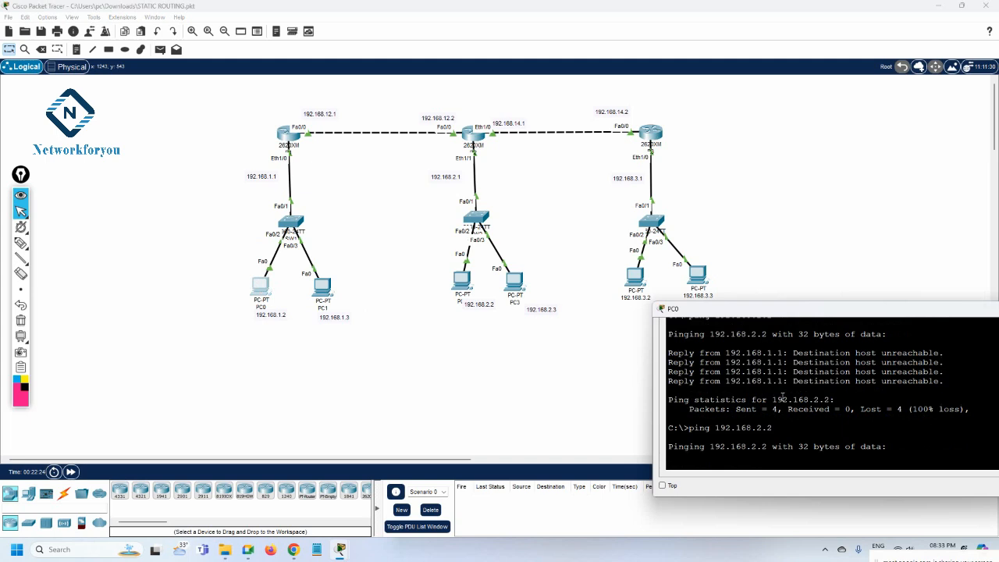
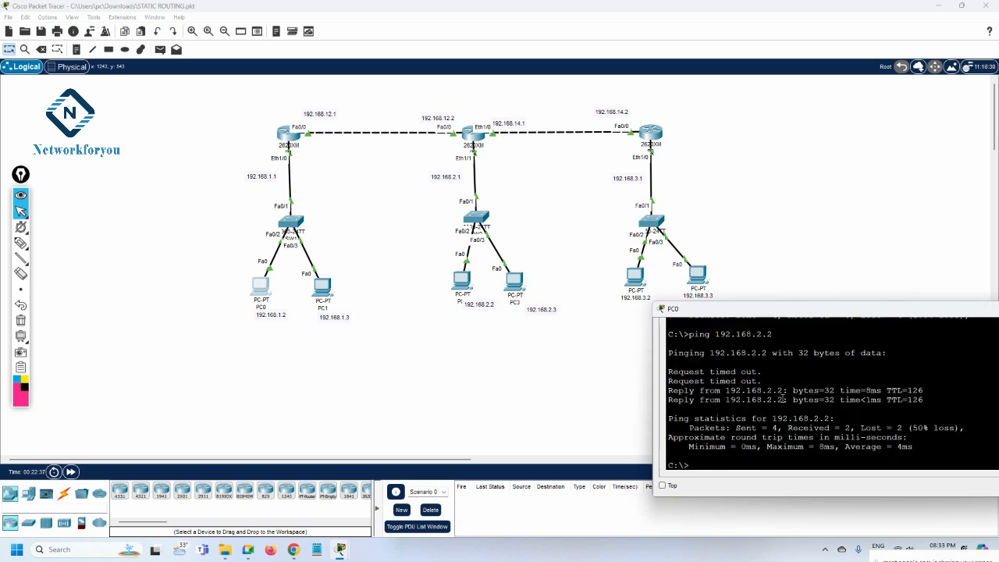
pyautogui.moveTo(757, 381); pyautogui.dragTo(664, 364)
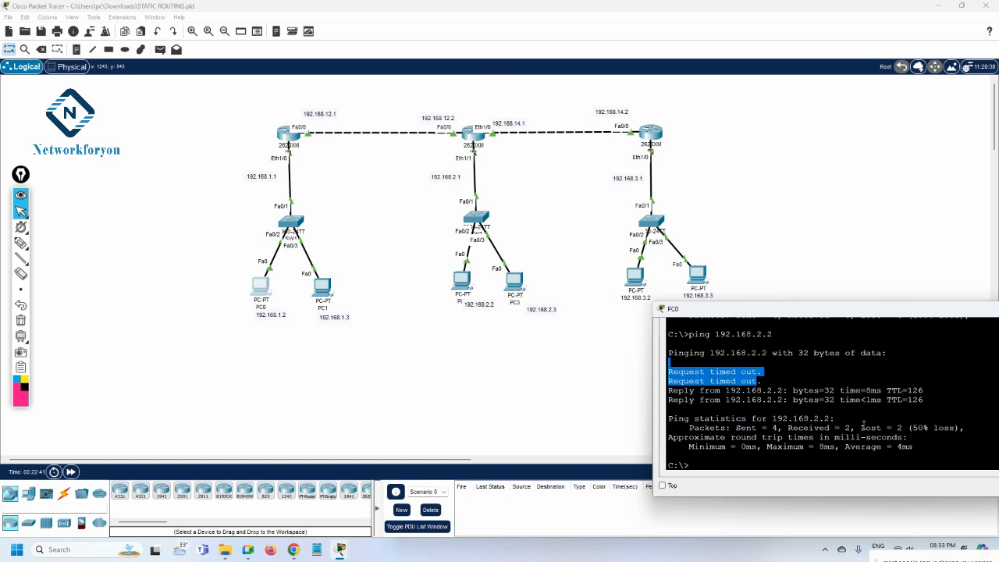
pyautogui.press('Up')
pyautogui.press('Return')
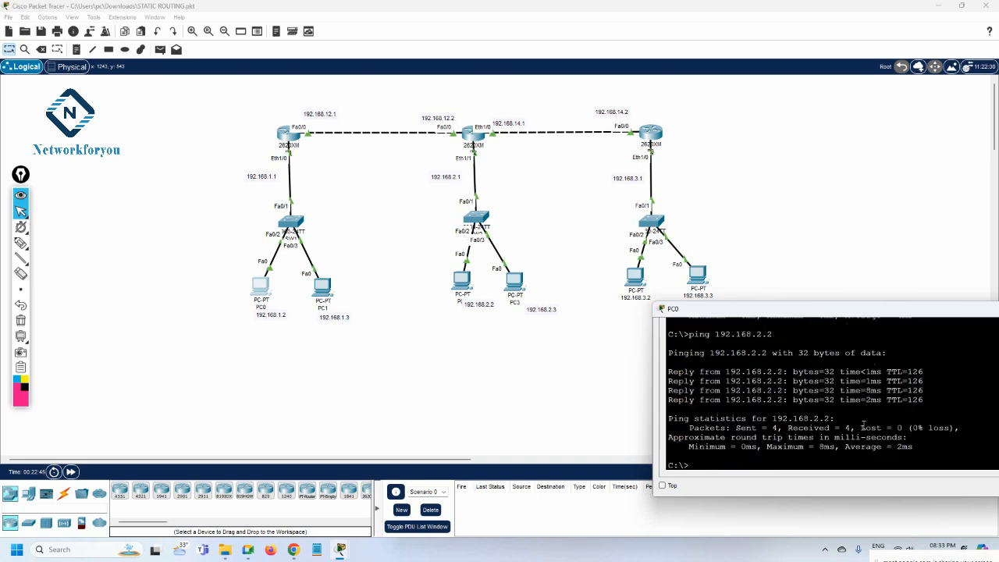
# Ping 192.168.3.2 from PC0 twice, then return to the topology workspace.
pyautogui.press('Up')
pyautogui.press('BackSpace')
pyautogui.press('BackSpace')
pyautogui.press('BackSpace')
pyautogui.write('3.2')
pyautogui.press('Return')
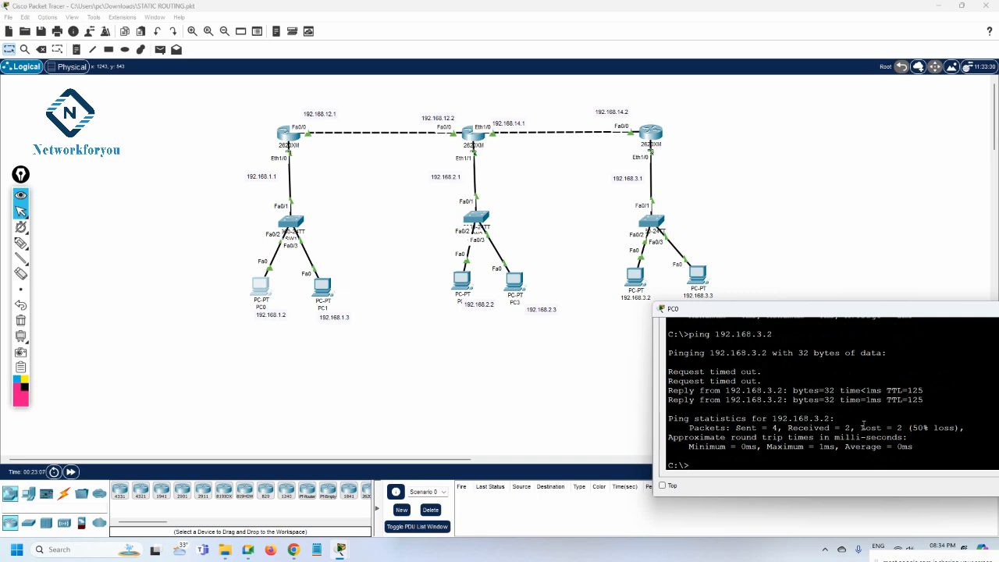
pyautogui.press('Up')
pyautogui.press('Return')
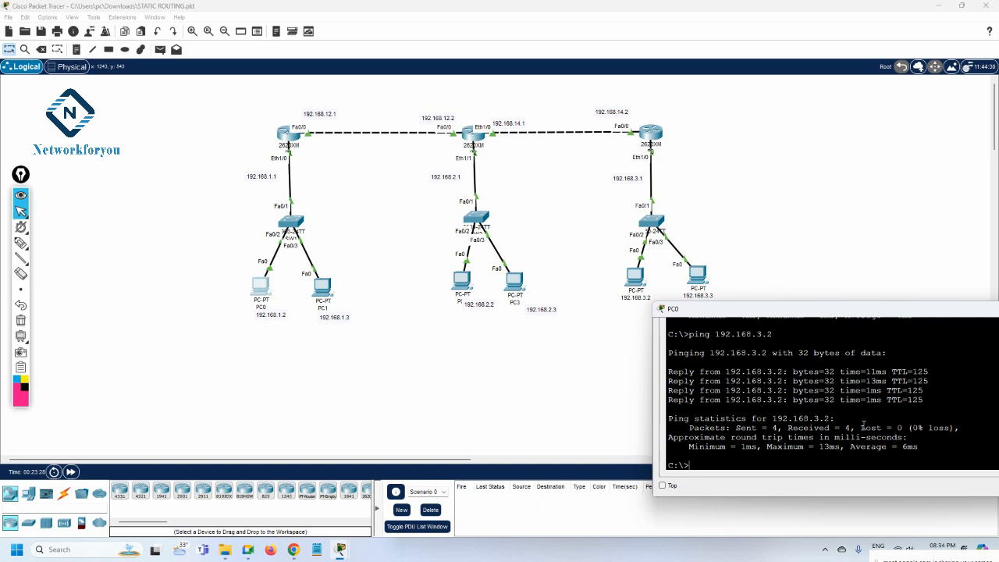
pyautogui.click(567, 442)
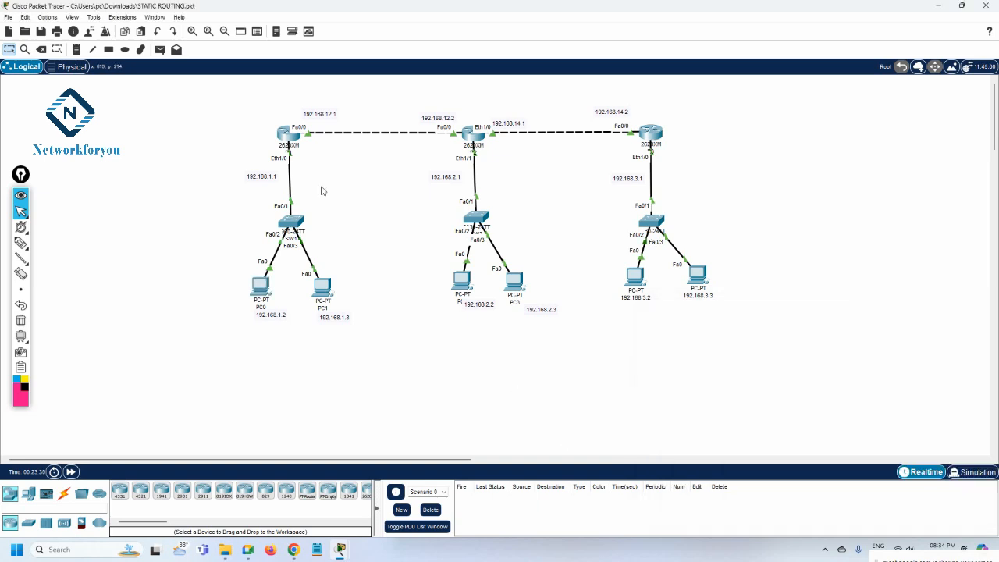
# Save R1's configuration with wr, close its window, and save the Packet Tracer file.
pyautogui.click(295, 142)
pyautogui.write('wr')
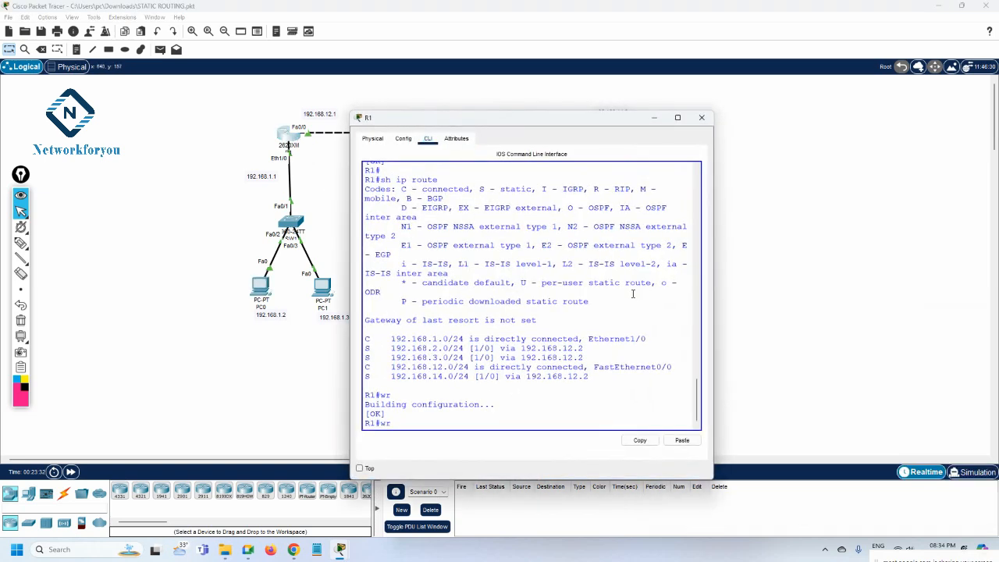
pyautogui.press('Return')
pyautogui.click(702, 118)
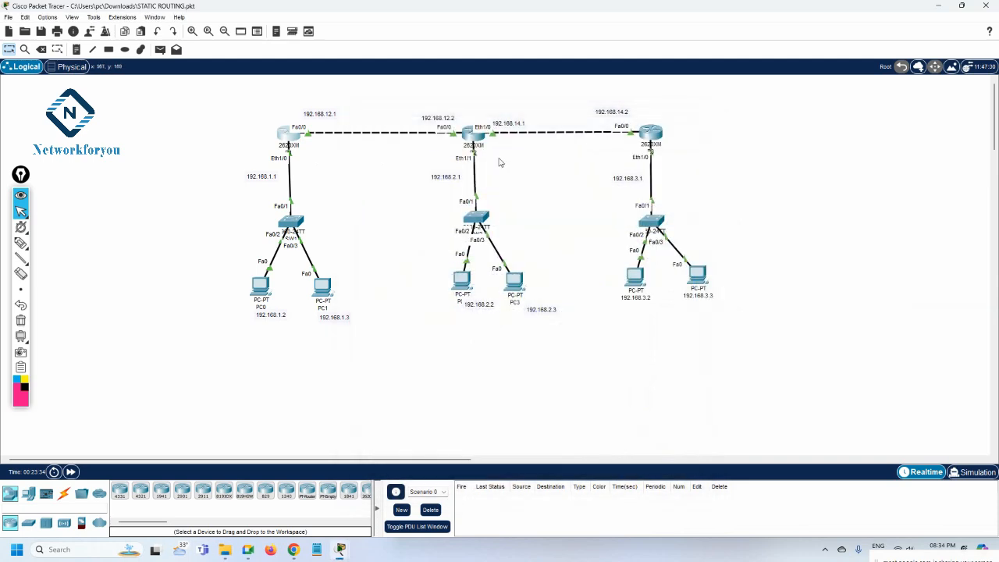
pyautogui.click(42, 32)
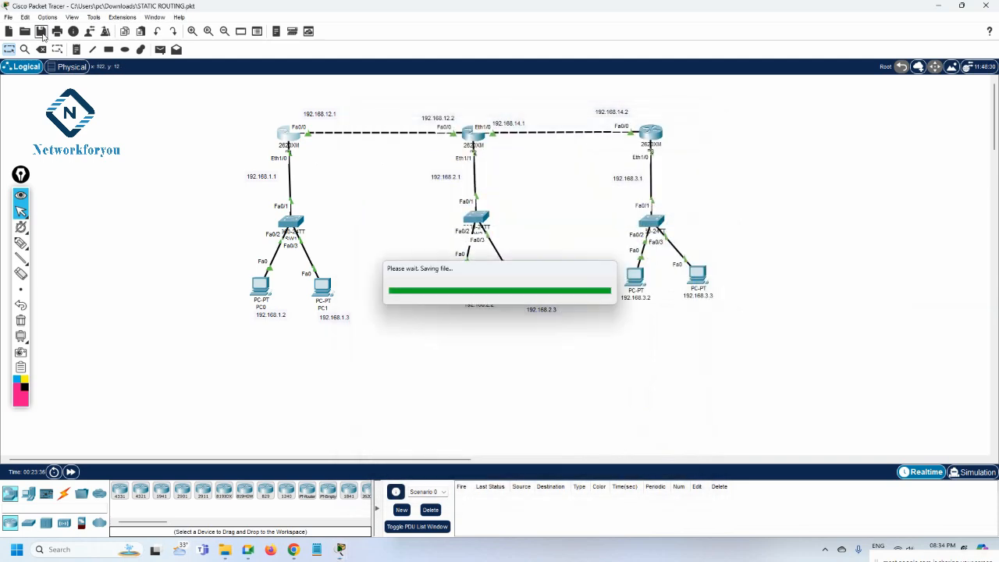
# Save R2's configuration with wr and close its window.
pyautogui.click(476, 136)
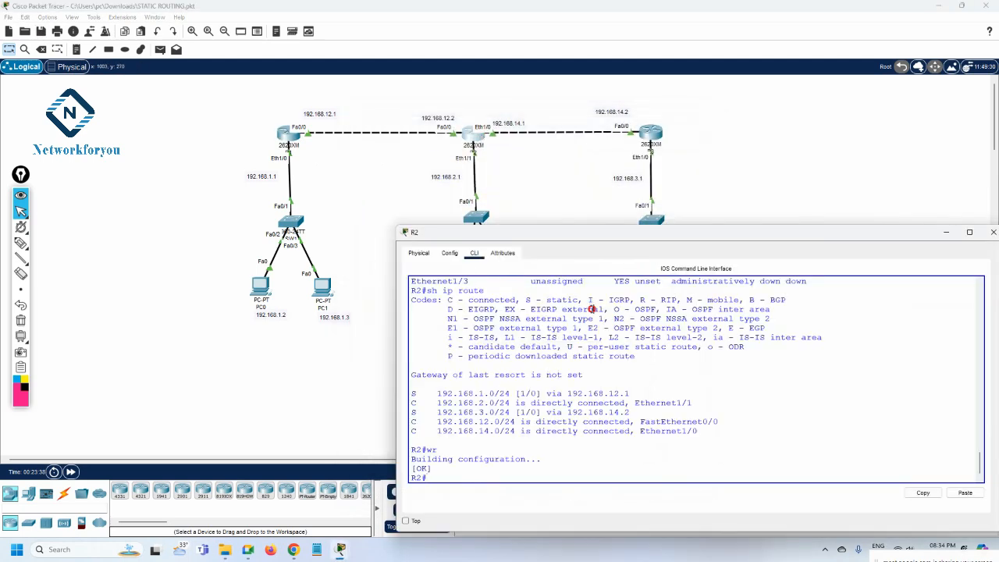
pyautogui.write('wr')
pyautogui.press('Return')
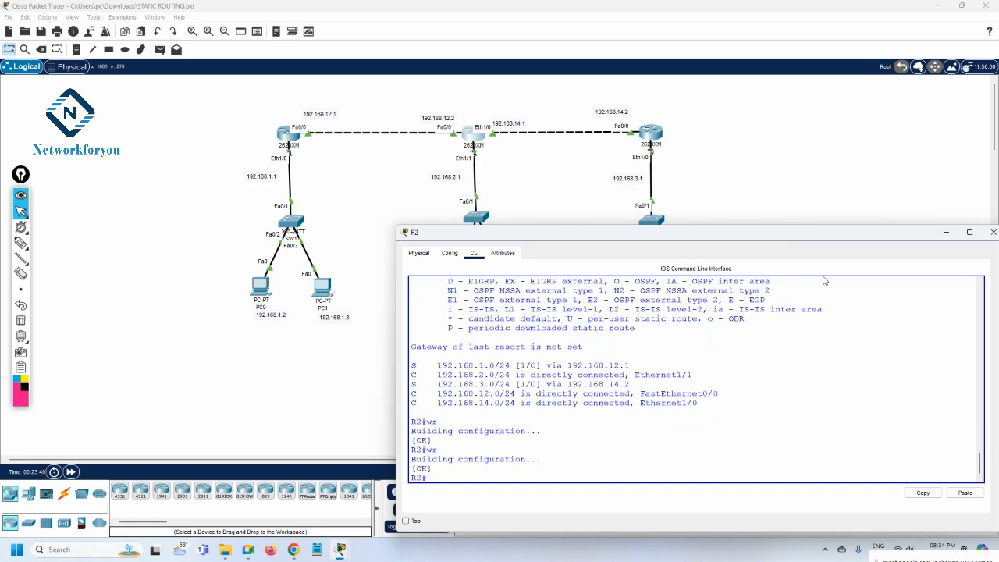
pyautogui.click(993, 232)
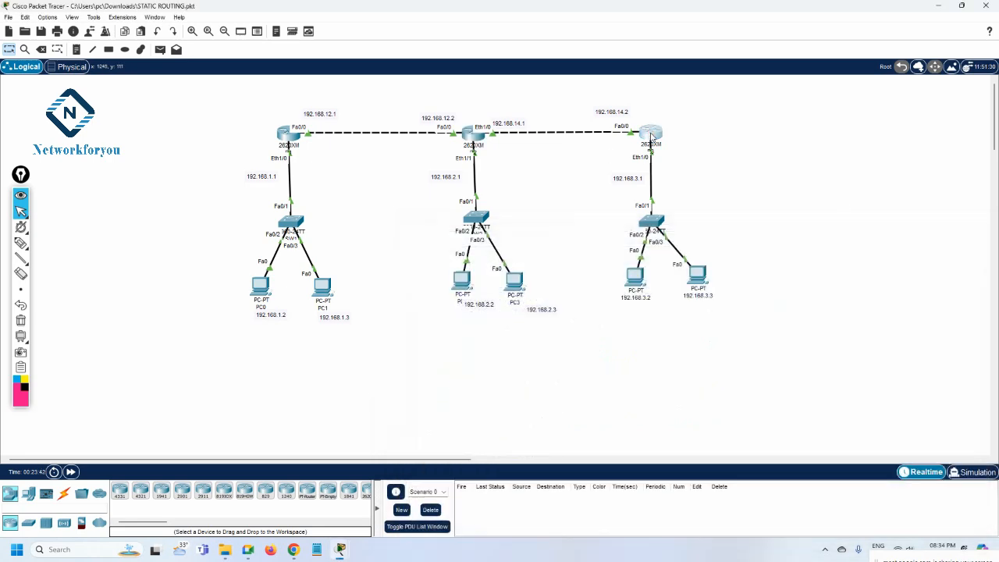
# Widen R3's console window, save the router's configuration with wr, and save the Packet Tracer file.
pyautogui.click(651, 133)
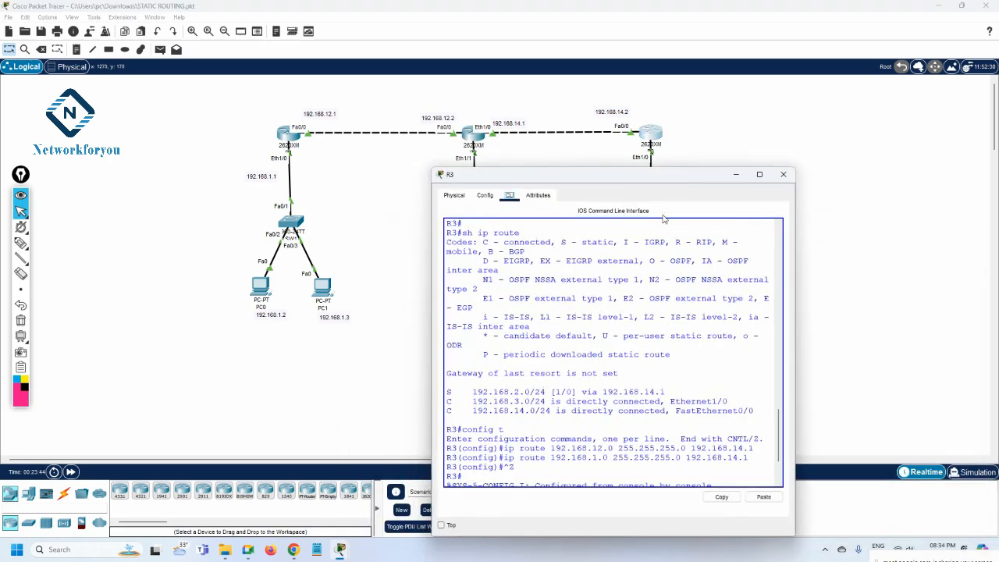
pyautogui.moveTo(795, 257); pyautogui.dragTo(944, 258)
pyautogui.click(712, 290)
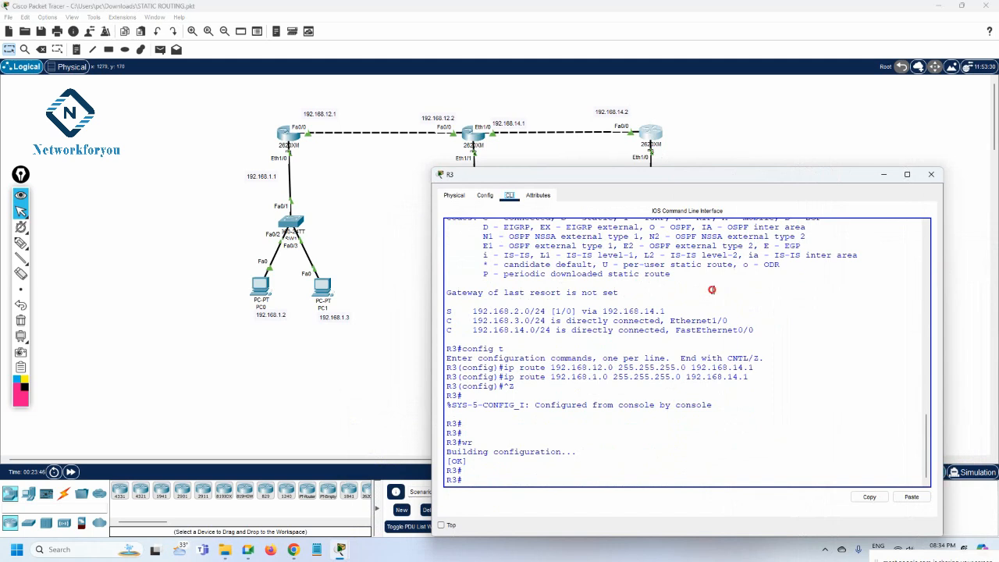
pyautogui.write('wr')
pyautogui.press('Return')
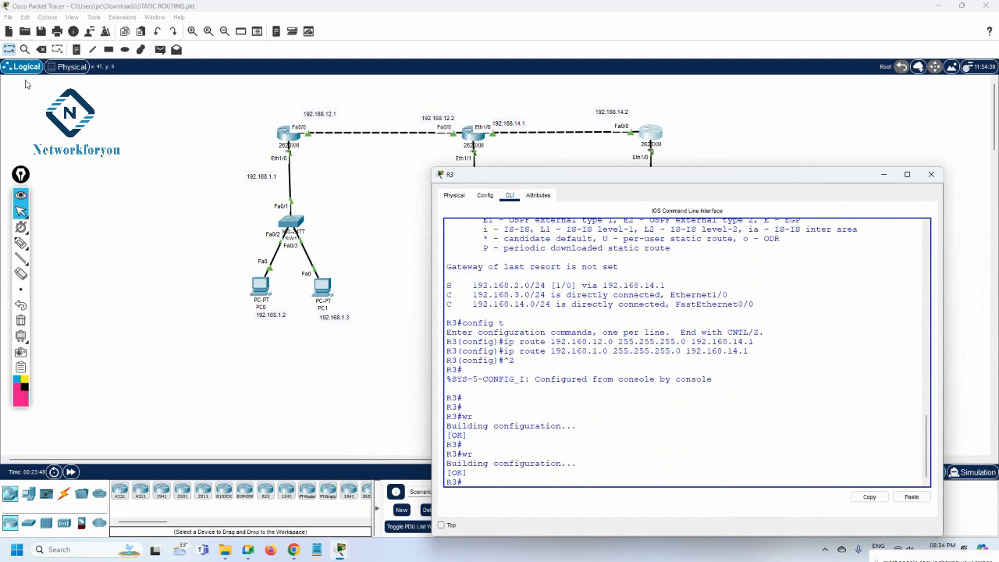
pyautogui.click(41, 31)
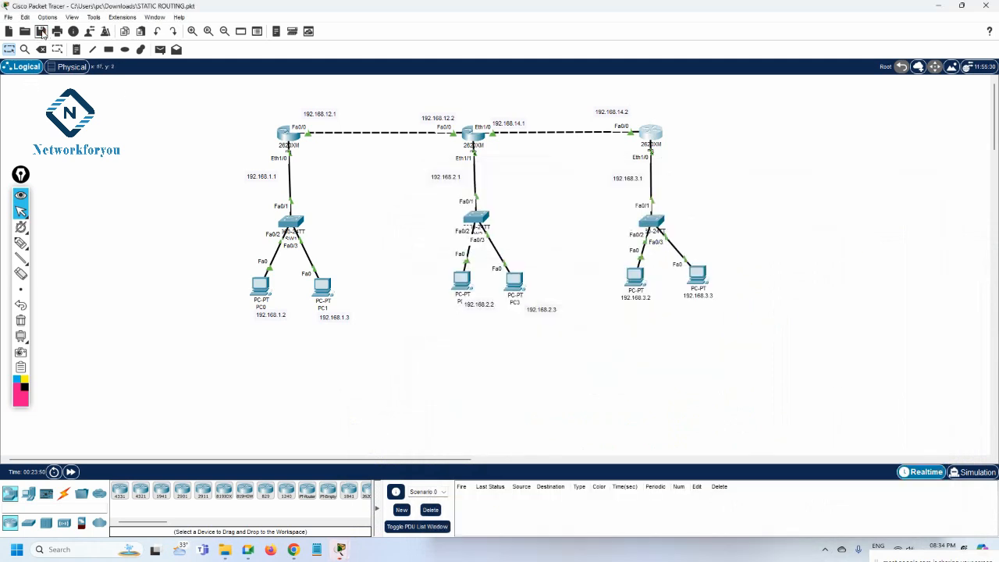
pyautogui.click(41, 31)
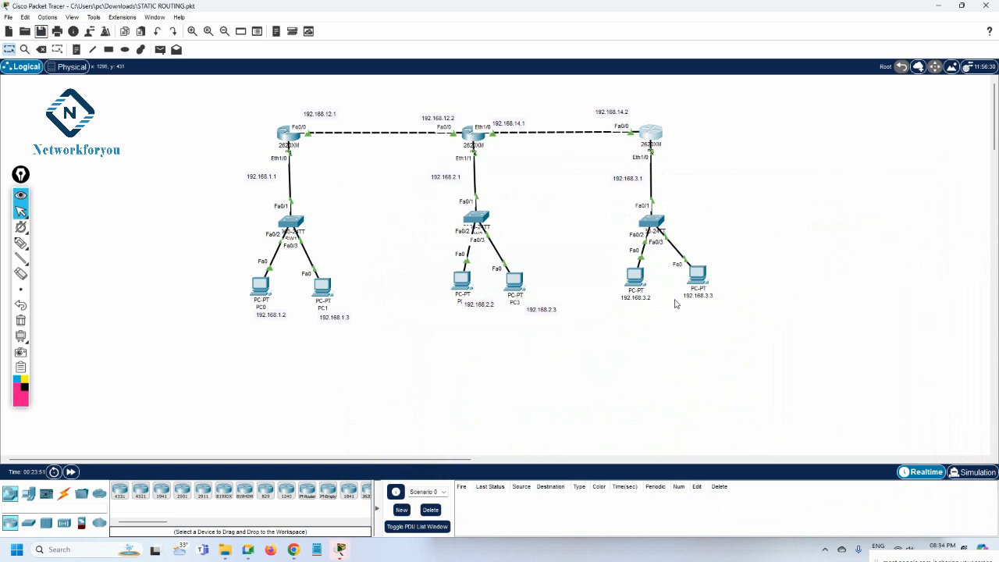